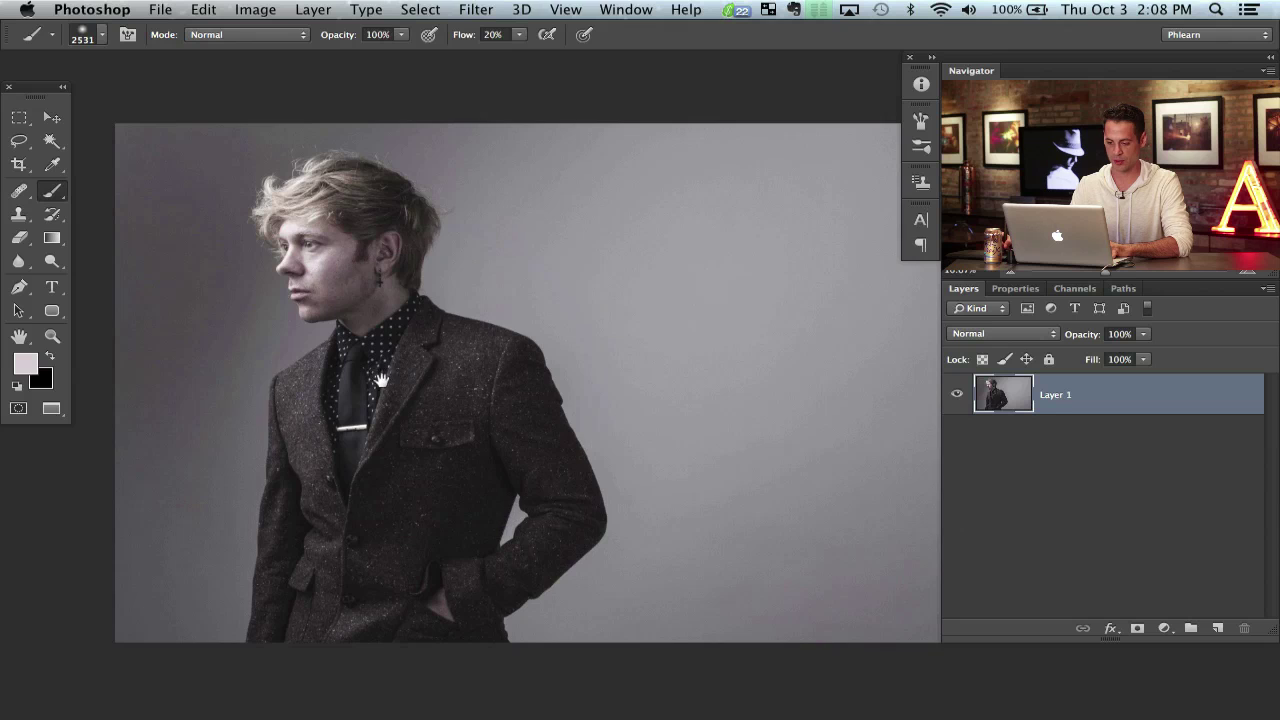
{"action": "left_click_drag", "start_coordinate": [381, 384], "coordinate": [392, 380]}
{"action": "left_click_drag", "start_coordinate": [468, 418], "coordinate": [270, 406]}
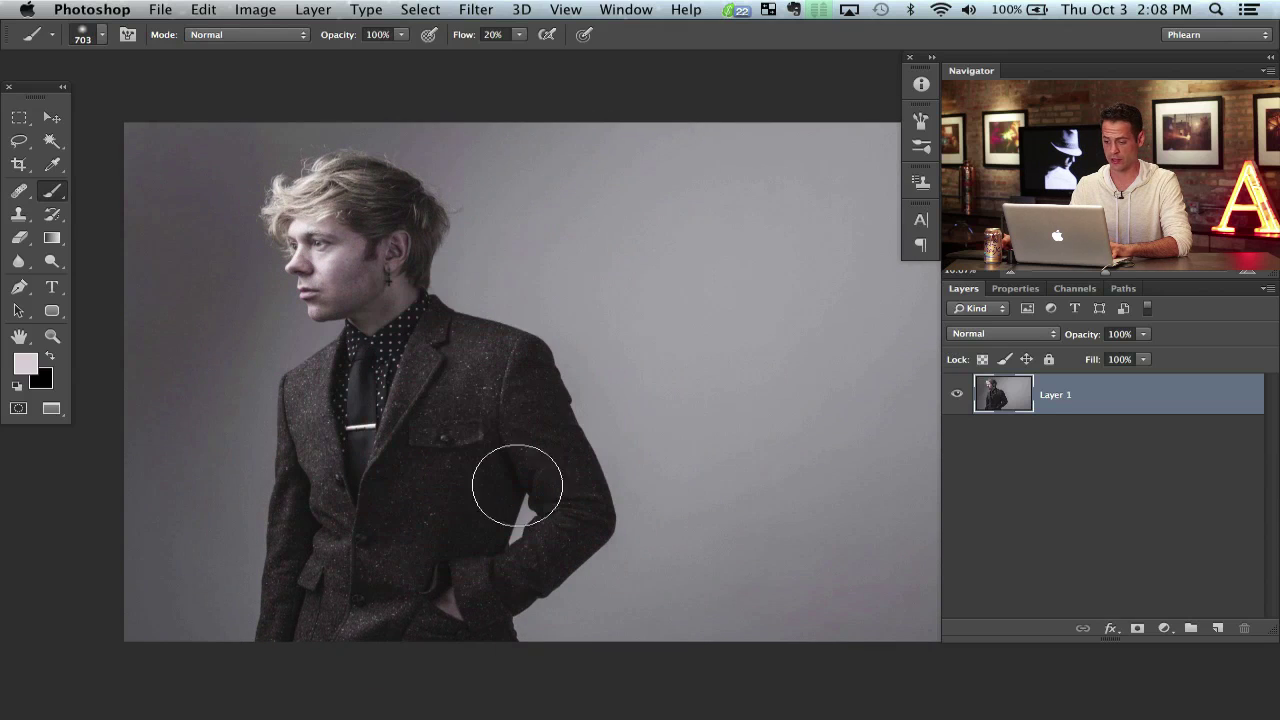
{"action": "left_click_drag", "start_coordinate": [558, 421], "coordinate": [480, 411]}
{"action": "left_click_drag", "start_coordinate": [371, 375], "coordinate": [452, 405]}
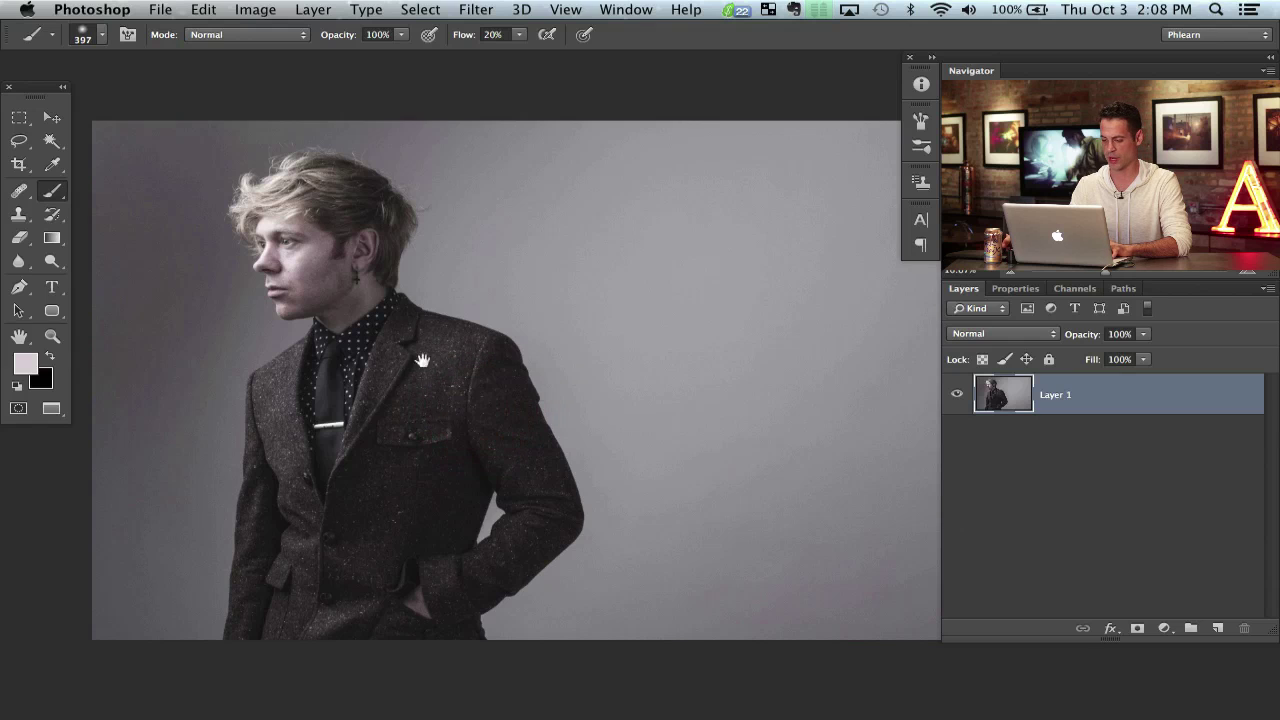
{"action": "left_click_drag", "start_coordinate": [422, 360], "coordinate": [393, 360]}
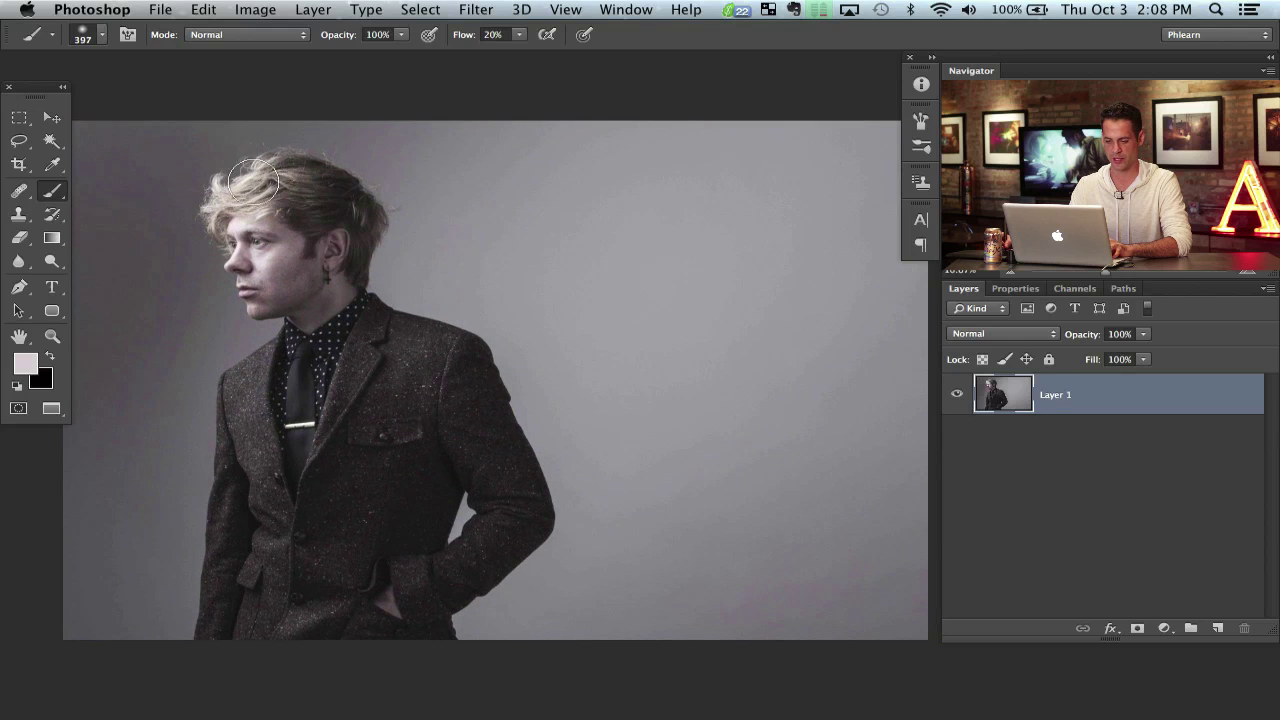
{"action": "scroll", "coordinate": [271, 253], "scroll_direction": "left", "scroll_amount": 3}
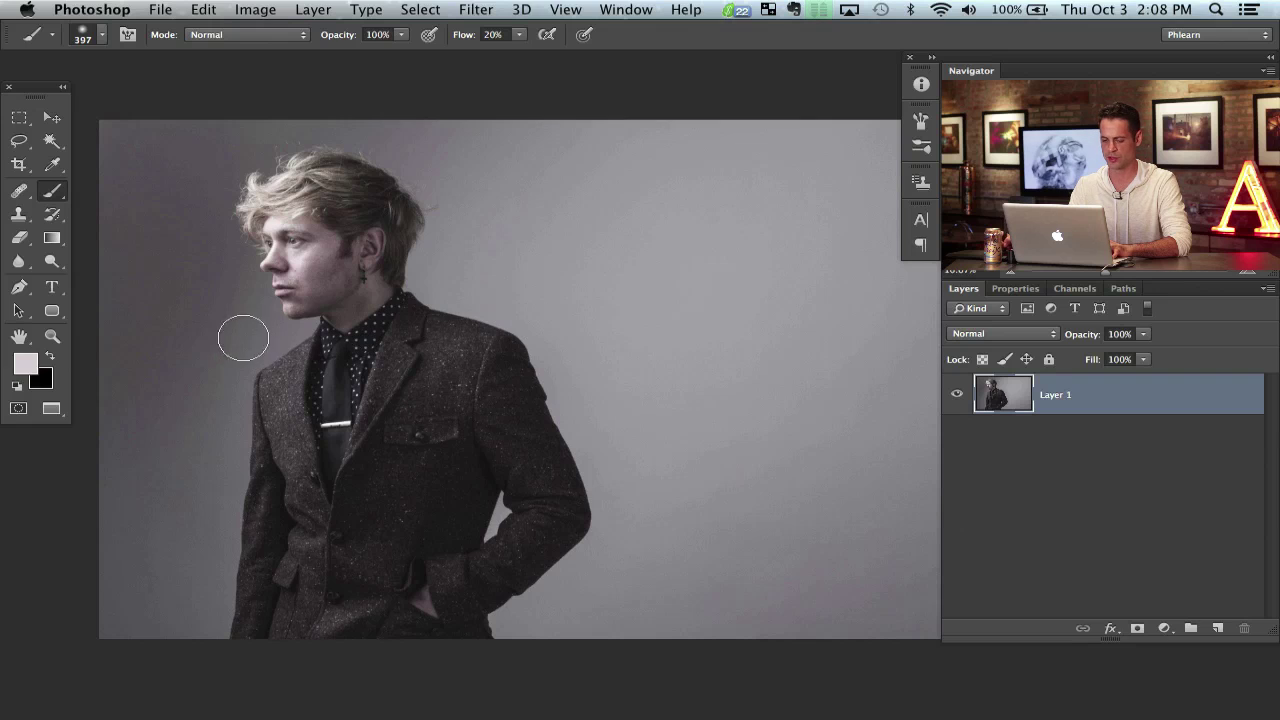
{"action": "left_click_drag", "start_coordinate": [548, 349], "coordinate": [507, 346]}
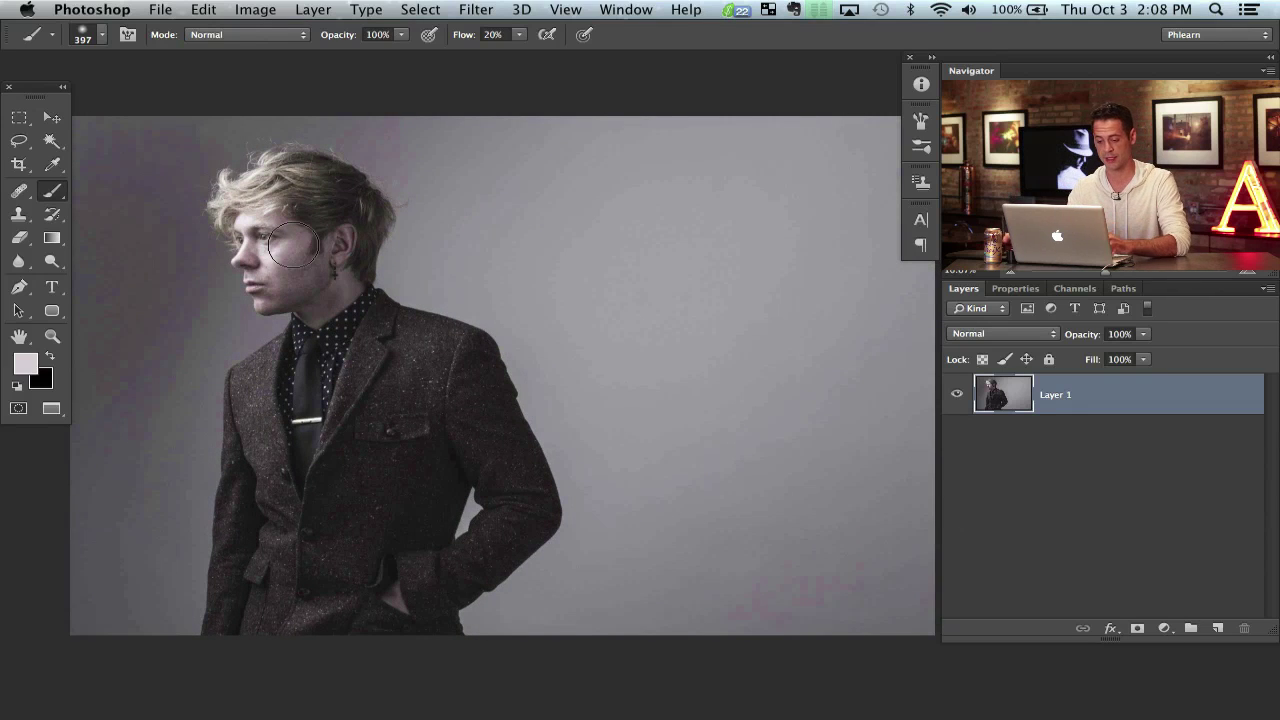
{"action": "left_click_drag", "start_coordinate": [355, 320], "coordinate": [371, 325]}
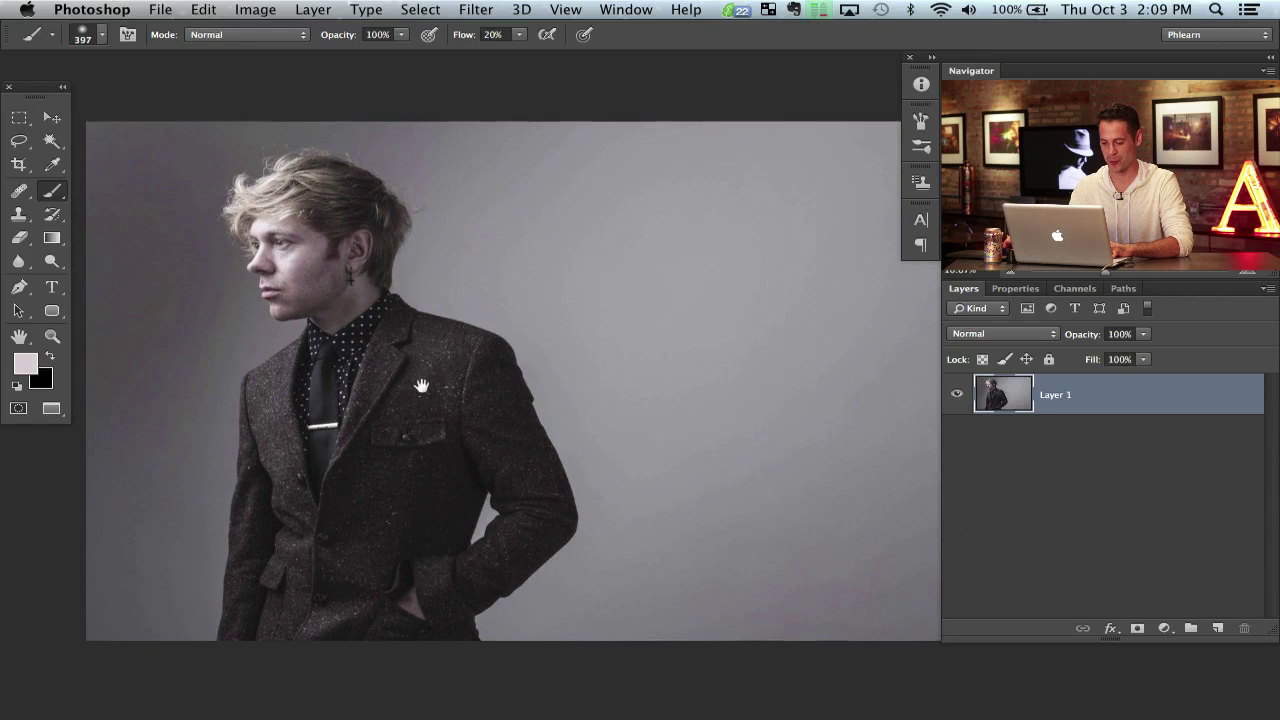
{"action": "left_click_drag", "start_coordinate": [612, 376], "coordinate": [624, 377]}
{"action": "left_click_drag", "start_coordinate": [350, 385], "coordinate": [360, 389]}
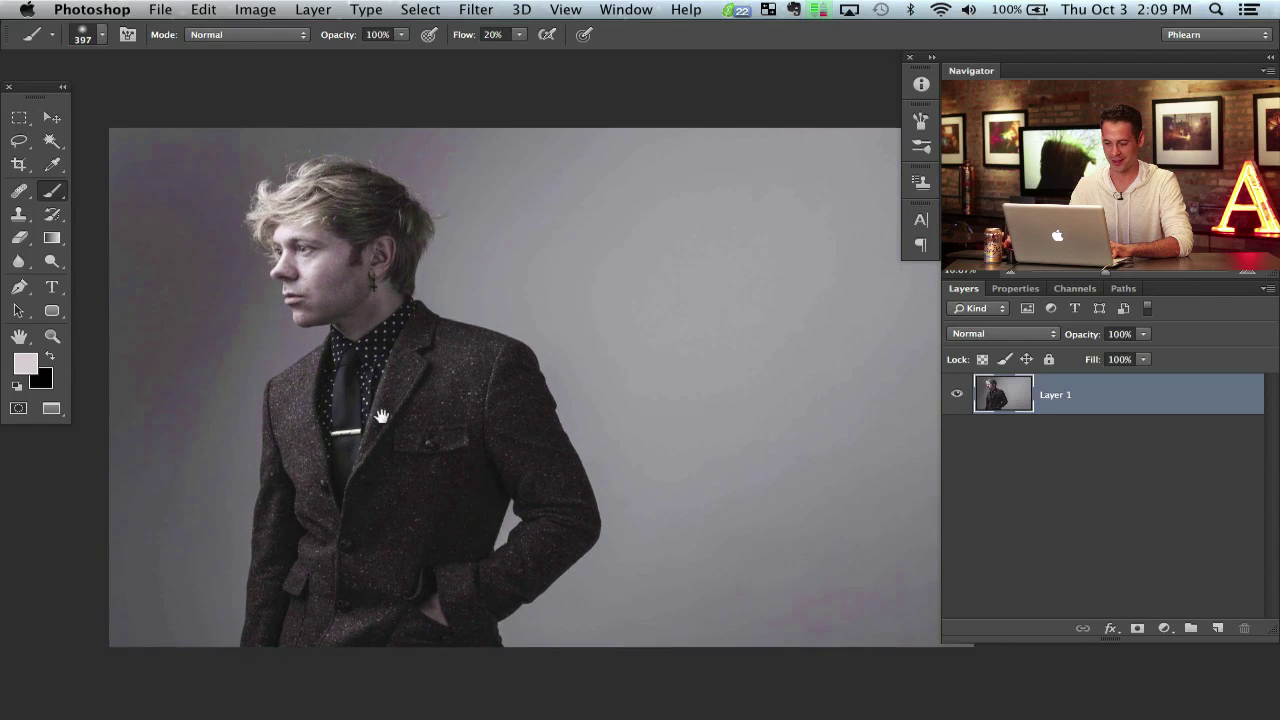
Duplicate the portrait layer.
{"action": "key", "text": "super+plus"}
{"action": "key", "text": "super+plus"}
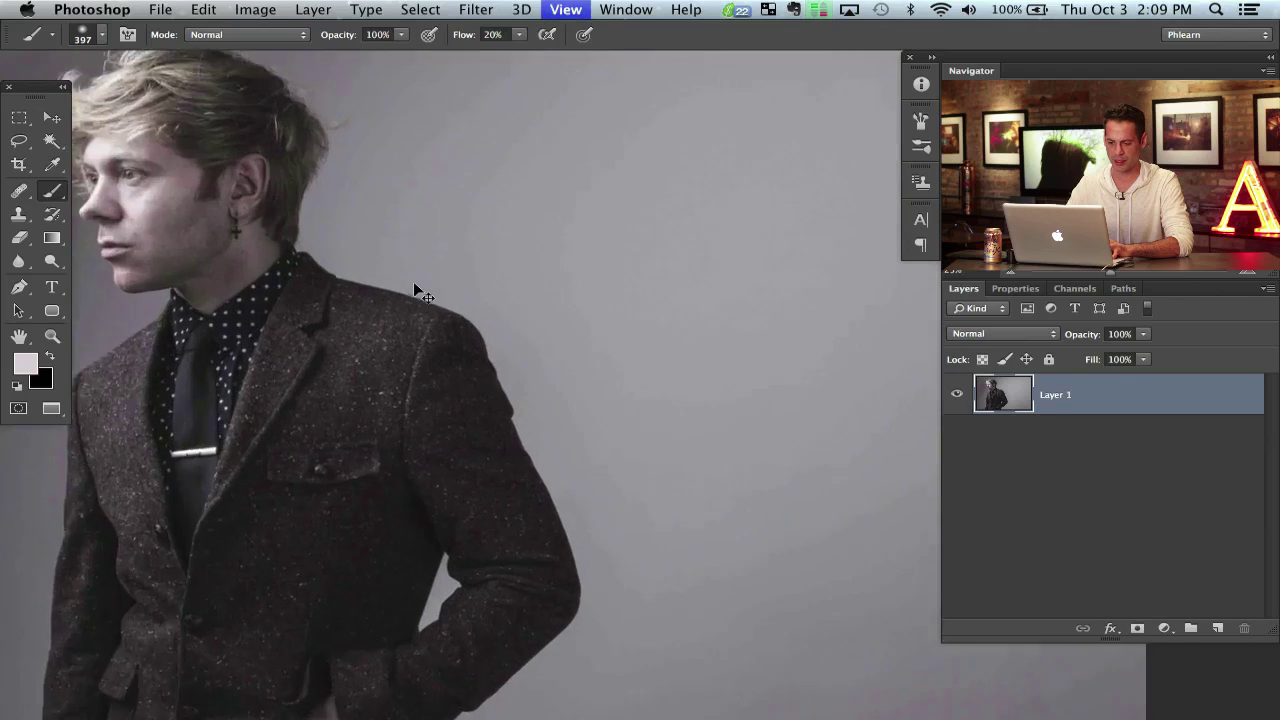
{"action": "left_click_drag", "start_coordinate": [509, 326], "coordinate": [706, 440]}
{"action": "left_click_drag", "start_coordinate": [315, 239], "coordinate": [598, 445]}
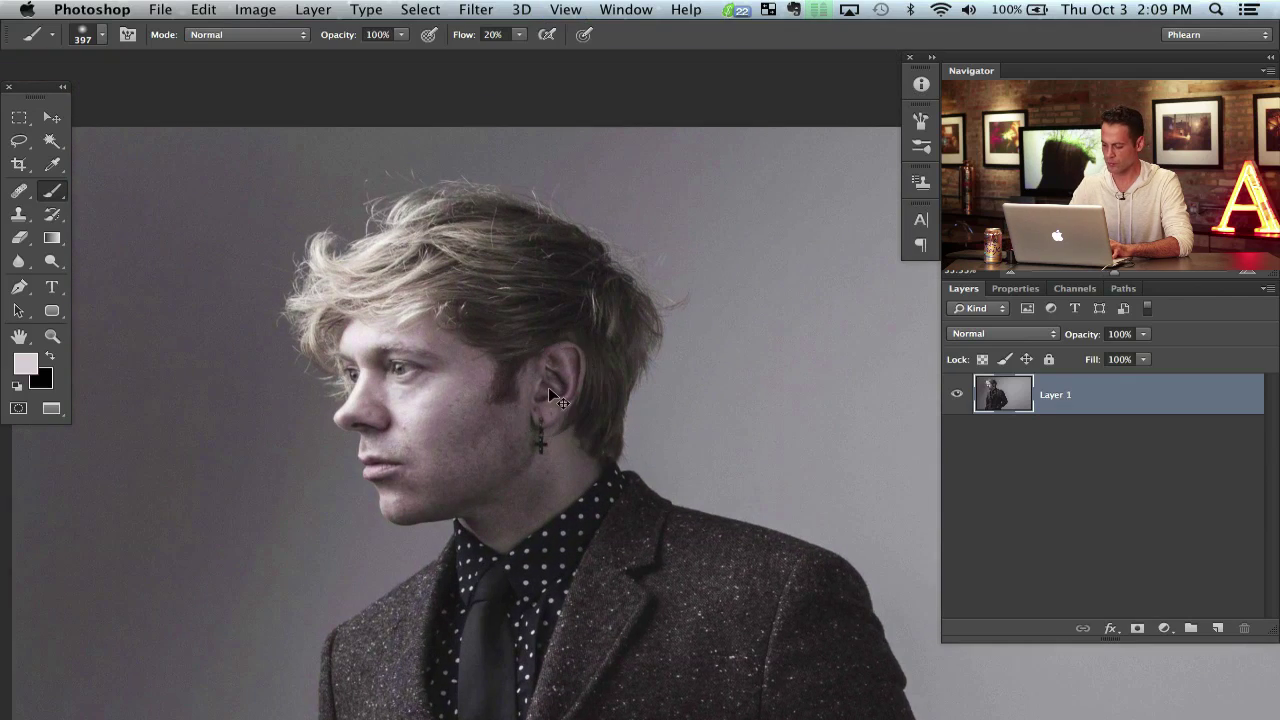
{"action": "scroll", "coordinate": [548, 387], "scroll_direction": "up", "scroll_amount": 2}
{"action": "key", "text": "super+j"}
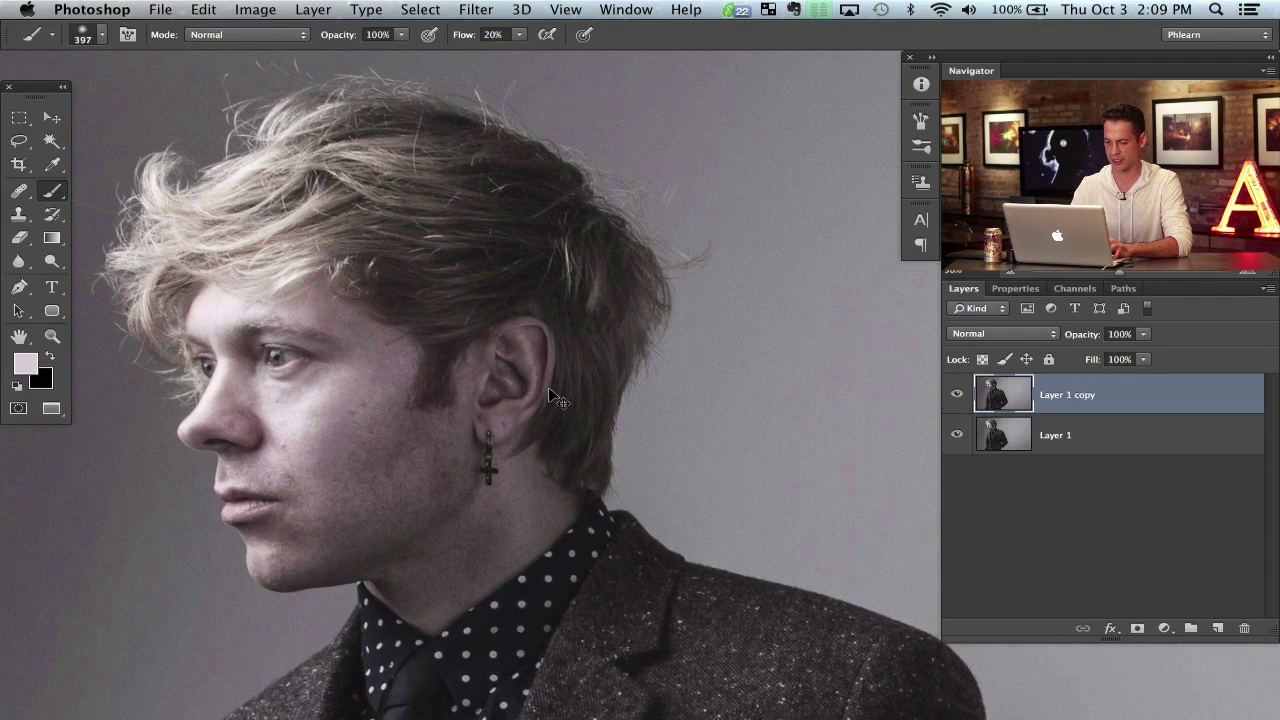
Liquify the duplicate layer, pushing the bumpy hair above the forehead and the fringe inward with the Forward Warp tool.
{"action": "left_click_drag", "start_coordinate": [357, 361], "coordinate": [398, 377]}
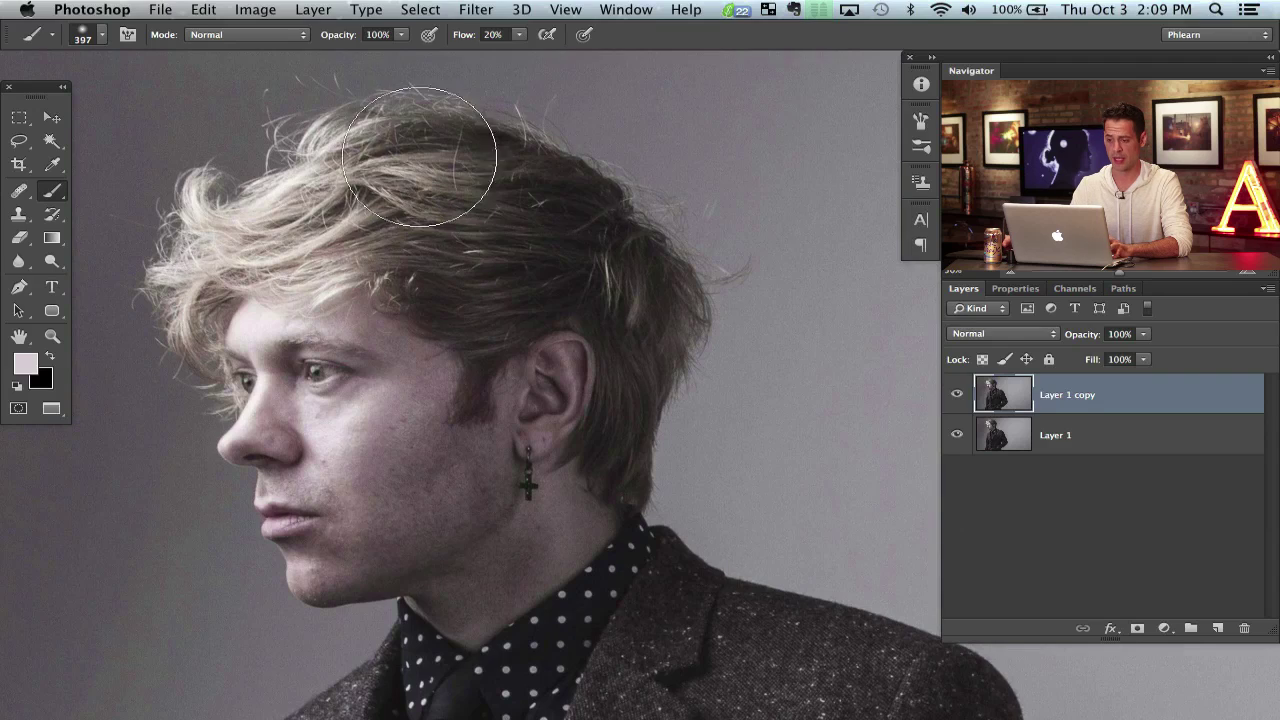
{"action": "left_click", "coordinate": [476, 10]}
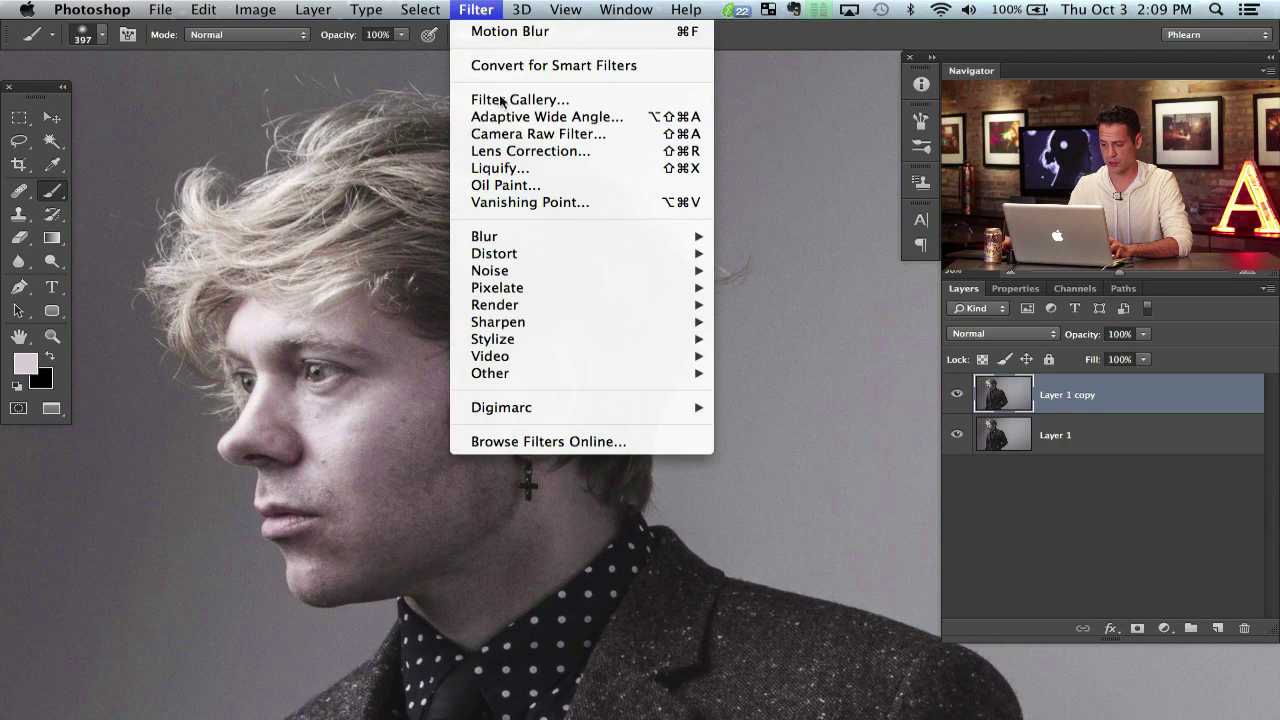
{"action": "left_click", "coordinate": [526, 170]}
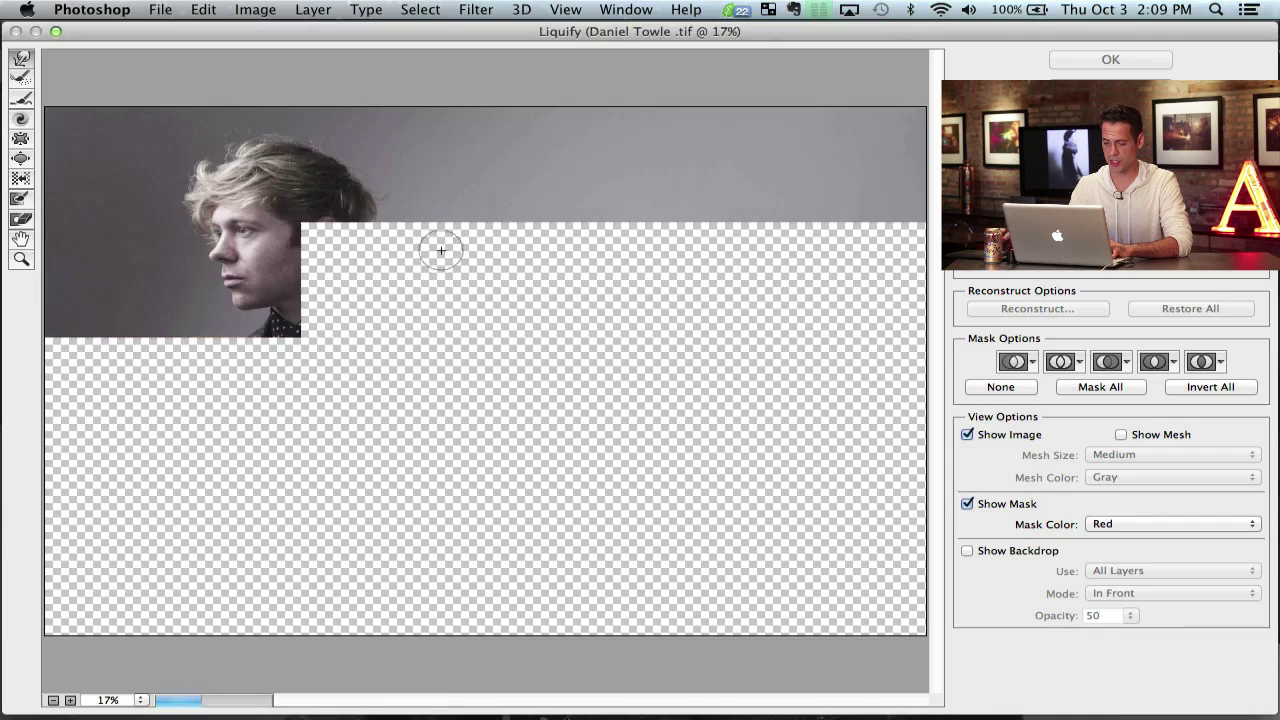
{"action": "key", "text": "super+equal"}
{"action": "key", "text": "super+equal"}
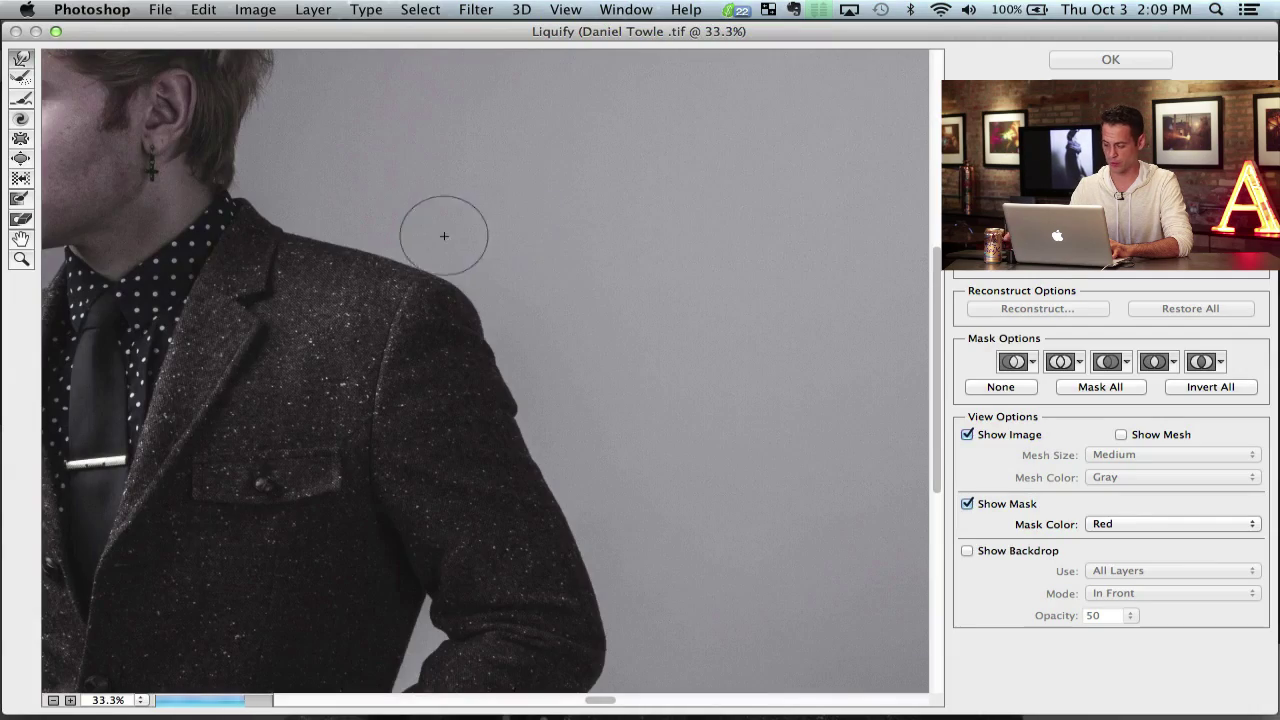
{"action": "key", "text": "super+equal"}
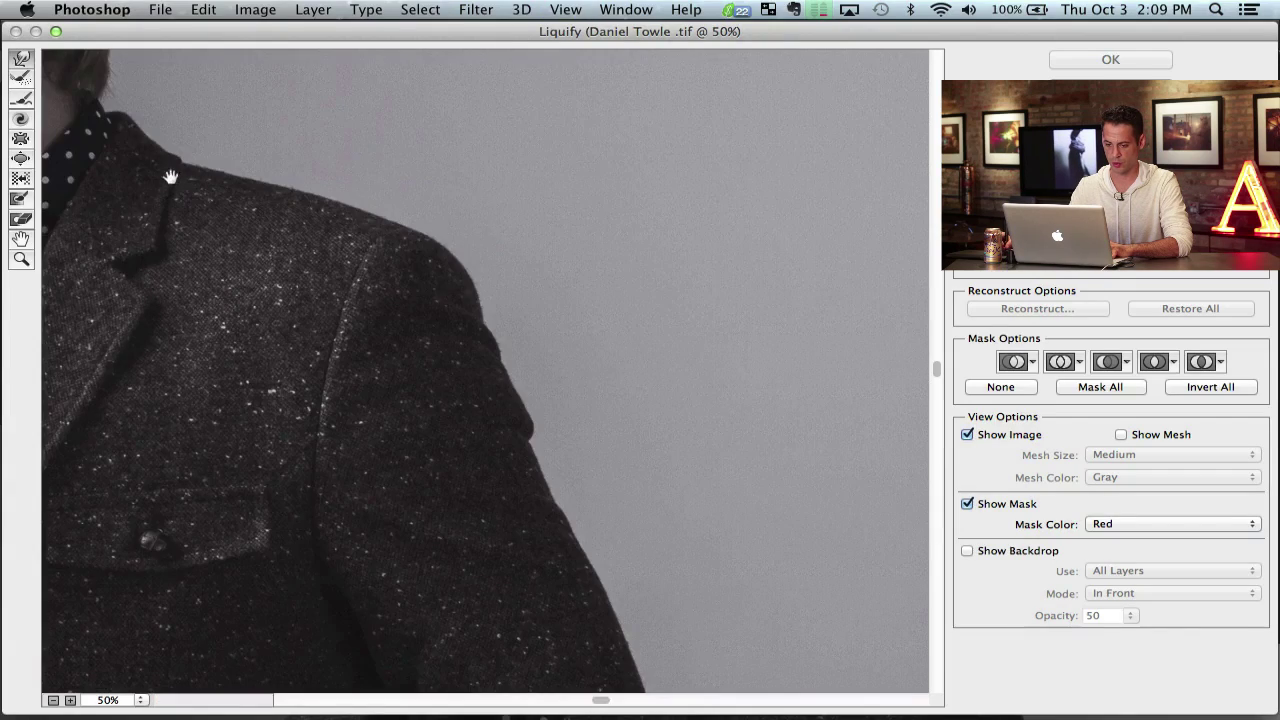
{"action": "left_click_drag", "start_coordinate": [170, 177], "coordinate": [580, 454]}
{"action": "left_click_drag", "start_coordinate": [345, 305], "coordinate": [469, 429]}
{"action": "left_click_drag", "start_coordinate": [404, 362], "coordinate": [434, 391]}
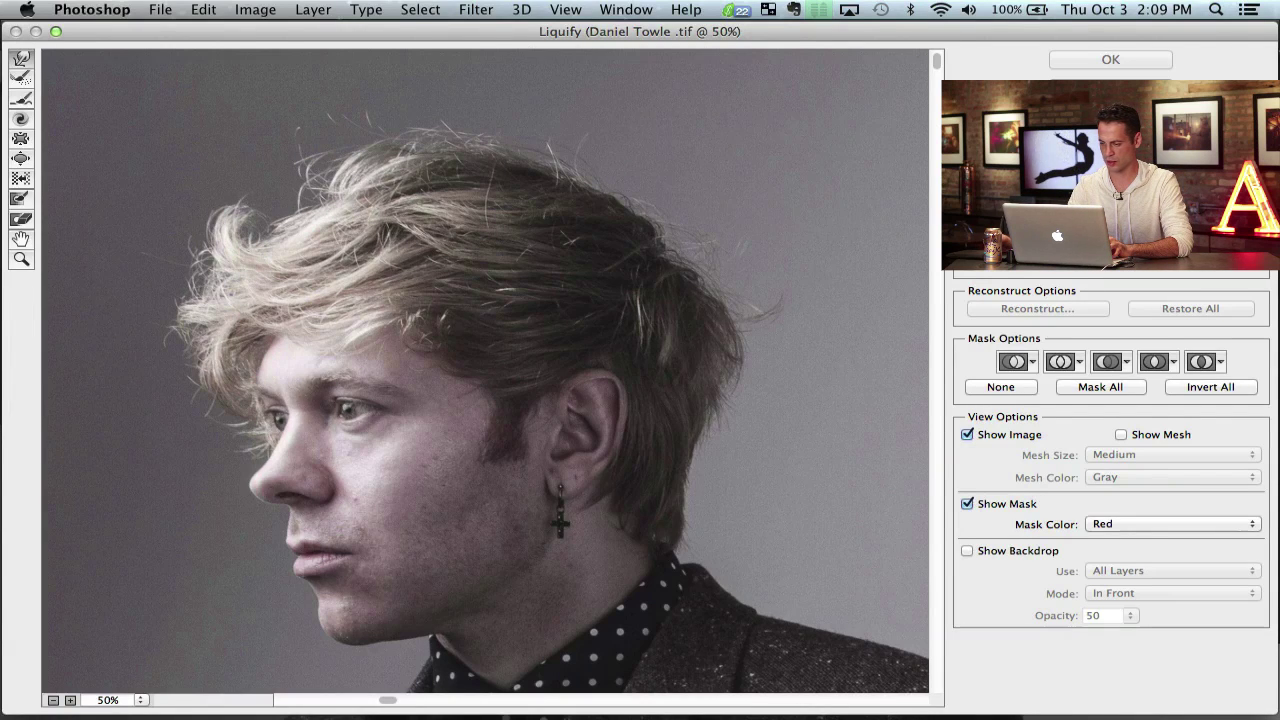
{"action": "left_click_drag", "start_coordinate": [363, 109], "coordinate": [363, 120]}
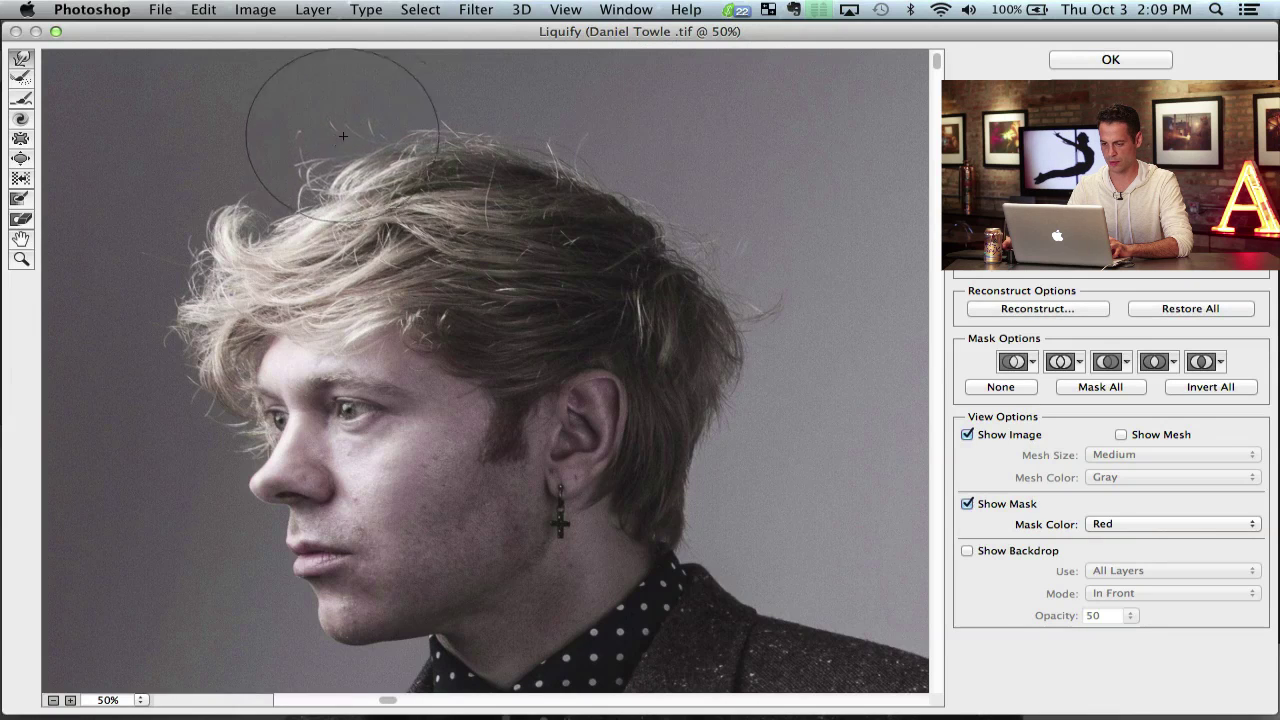
{"action": "mouse_move", "coordinate": [306, 224]}
{"action": "left_mouse_down"}
{"action": "mouse_move", "coordinate": [310, 200]}
{"action": "mouse_move", "coordinate": [245, 251]}
{"action": "mouse_move", "coordinate": [230, 242]}
{"action": "left_mouse_up"}
{"action": "mouse_move", "coordinate": [294, 149]}
{"action": "left_mouse_down"}
{"action": "mouse_move", "coordinate": [295, 161]}
{"action": "mouse_move", "coordinate": [330, 148]}
{"action": "mouse_move", "coordinate": [287, 246]}
{"action": "mouse_move", "coordinate": [157, 343]}
{"action": "mouse_move", "coordinate": [146, 311]}
{"action": "mouse_move", "coordinate": [162, 324]}
{"action": "mouse_move", "coordinate": [172, 300]}
{"action": "mouse_move", "coordinate": [183, 409]}
{"action": "mouse_move", "coordinate": [177, 391]}
{"action": "left_mouse_up"}
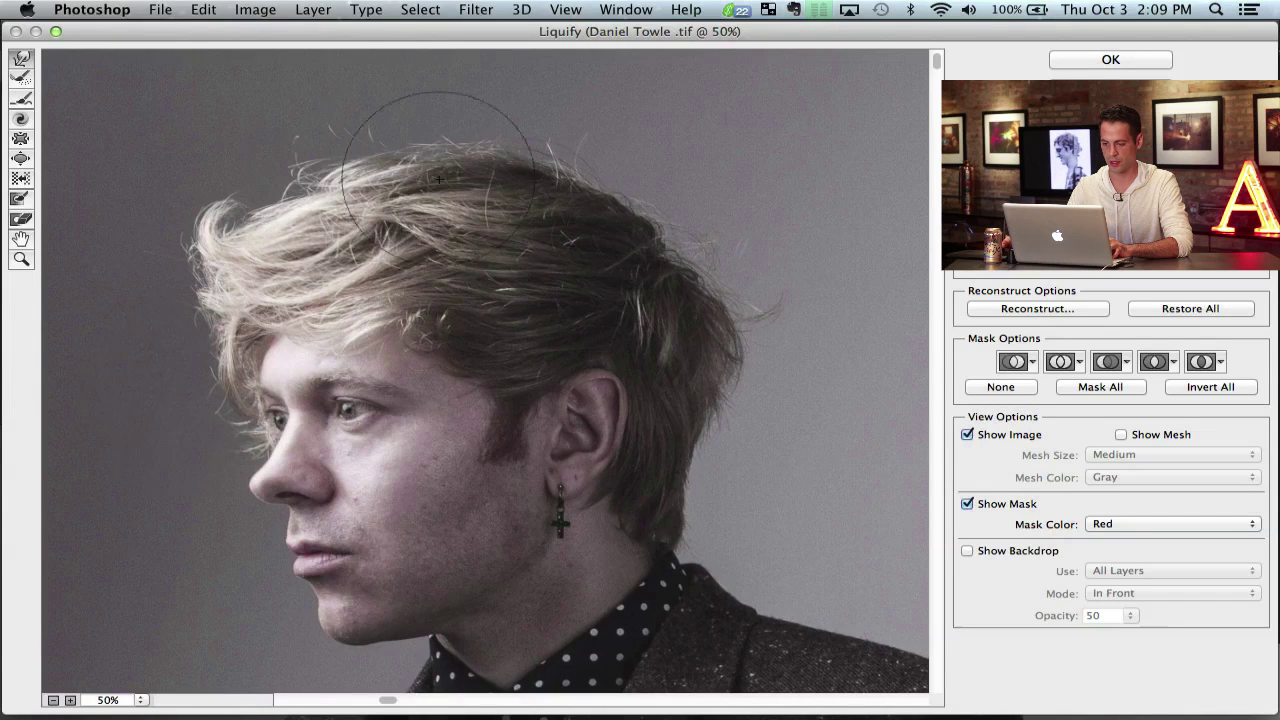
Push the hair outline along the crown and back of the head inward, and apply the Liquify filter.
{"action": "left_click_drag", "start_coordinate": [339, 168], "coordinate": [335, 201]}
{"action": "mouse_move", "coordinate": [418, 142]}
{"action": "left_mouse_down"}
{"action": "mouse_move", "coordinate": [349, 137]}
{"action": "mouse_move", "coordinate": [552, 125]}
{"action": "mouse_move", "coordinate": [608, 147]}
{"action": "mouse_move", "coordinate": [685, 204]}
{"action": "mouse_move", "coordinate": [806, 337]}
{"action": "mouse_move", "coordinate": [774, 397]}
{"action": "left_mouse_up"}
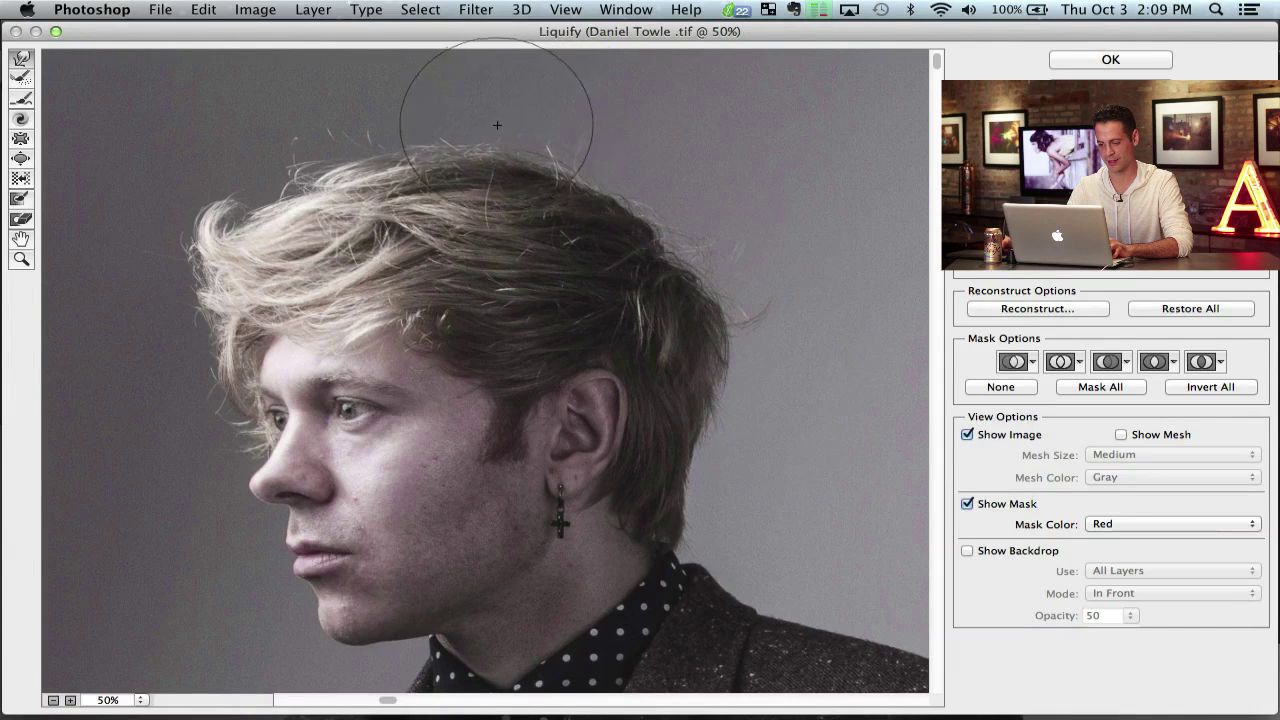
{"action": "mouse_move", "coordinate": [764, 316]}
{"action": "left_mouse_down"}
{"action": "mouse_move", "coordinate": [757, 300]}
{"action": "mouse_move", "coordinate": [754, 323]}
{"action": "mouse_move", "coordinate": [786, 354]}
{"action": "mouse_move", "coordinate": [777, 429]}
{"action": "mouse_move", "coordinate": [780, 357]}
{"action": "mouse_move", "coordinate": [796, 330]}
{"action": "left_mouse_up"}
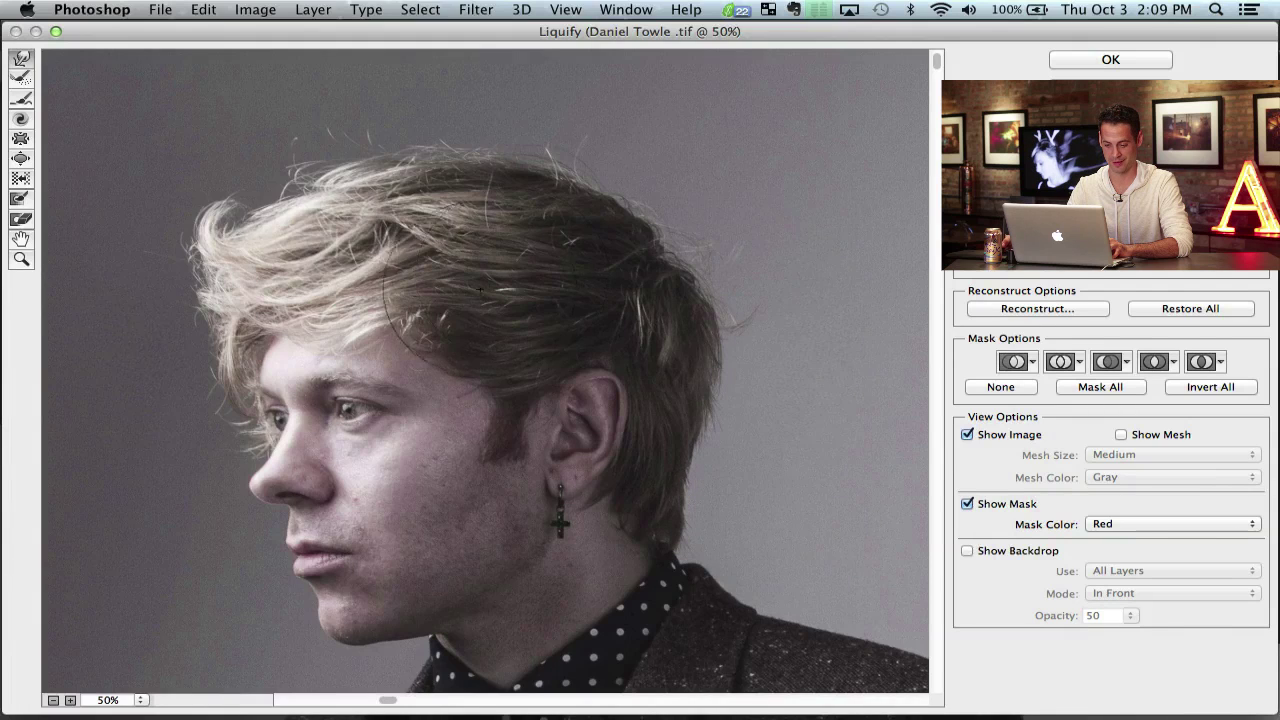
{"action": "left_click", "coordinate": [1106, 62]}
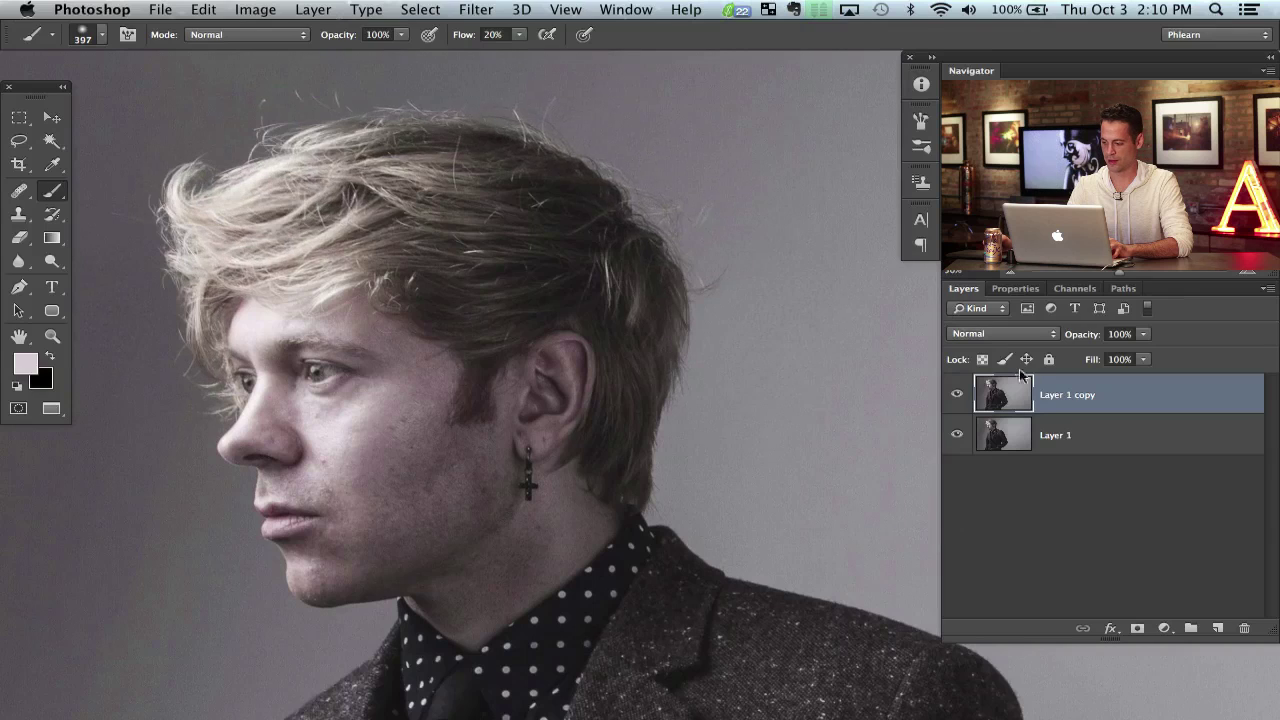
Compare the hair shape before and after Liquify by toggling the duplicate layer's visibility.
{"action": "left_click", "coordinate": [958, 397]}
{"action": "left_click", "coordinate": [958, 397]}
{"action": "left_click", "coordinate": [958, 397]}
{"action": "left_click", "coordinate": [958, 397]}
{"action": "left_click", "coordinate": [958, 397]}
{"action": "left_click", "coordinate": [958, 397]}
{"action": "left_click", "coordinate": [958, 398]}
{"action": "left_click", "coordinate": [960, 398]}
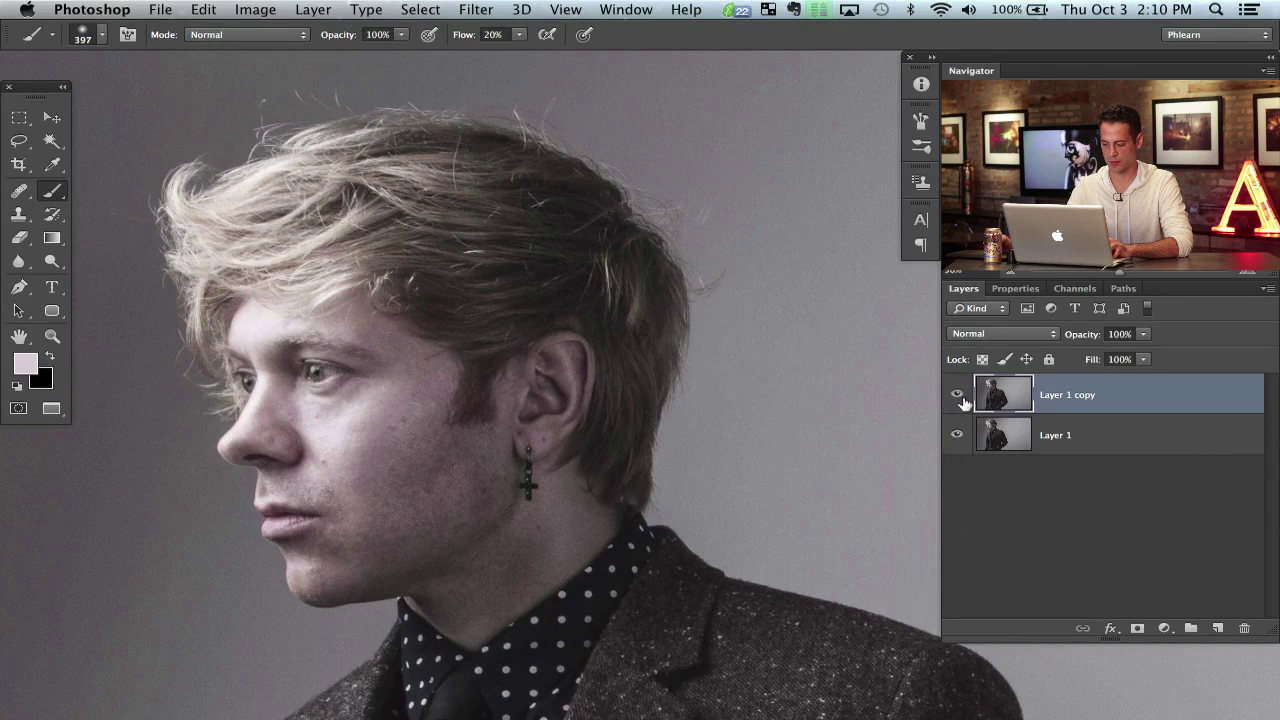
{"action": "left_click", "coordinate": [958, 398]}
{"action": "left_click", "coordinate": [960, 400]}
Add a new empty layer and clone the background over the stray hairs sticking out below the fringe in front of the face.
{"action": "key", "text": "super+alt+shift+n"}
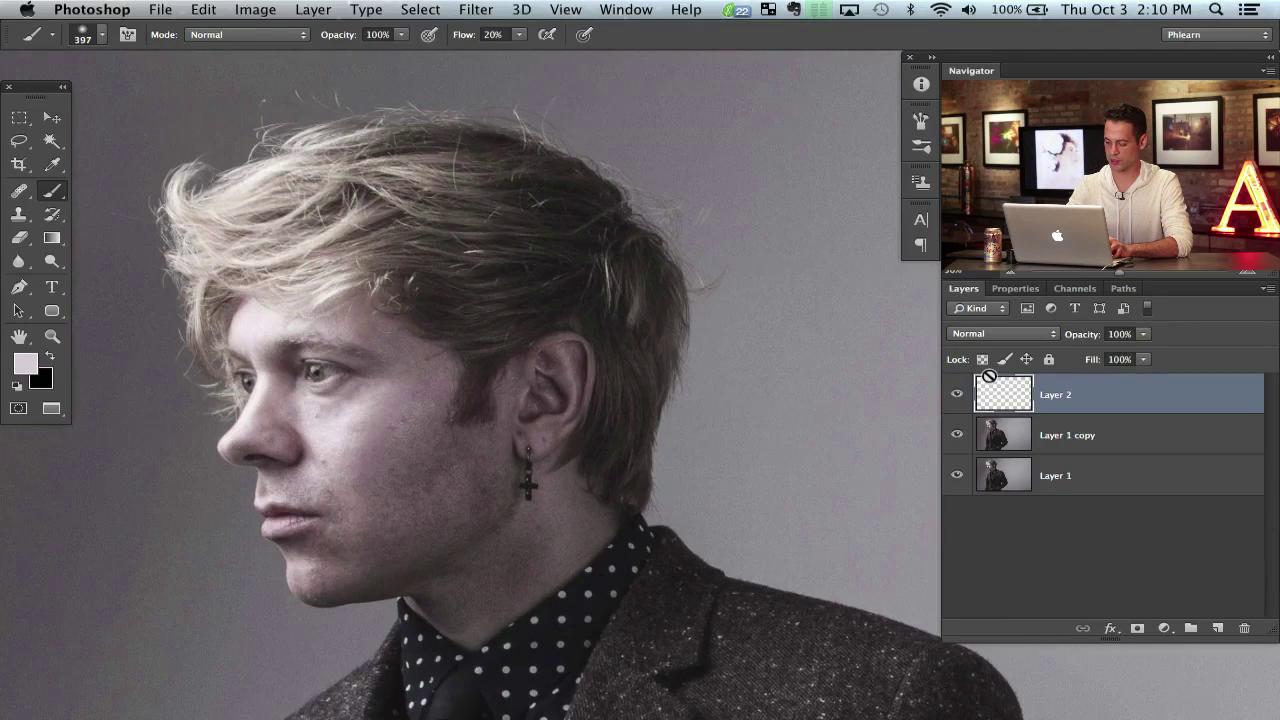
{"action": "key", "text": "super+equal"}
{"action": "key", "text": "super+equal"}
{"action": "key", "text": "super+equal"}
{"action": "left_click_drag", "start_coordinate": [340, 407], "coordinate": [777, 343]}
{"action": "left_click_drag", "start_coordinate": [214, 399], "coordinate": [850, 418]}
{"action": "mouse_move", "coordinate": [244, 386]}
{"action": "left_mouse_down"}
{"action": "mouse_move", "coordinate": [475, 415]}
{"action": "mouse_move", "coordinate": [524, 439]}
{"action": "left_mouse_up"}
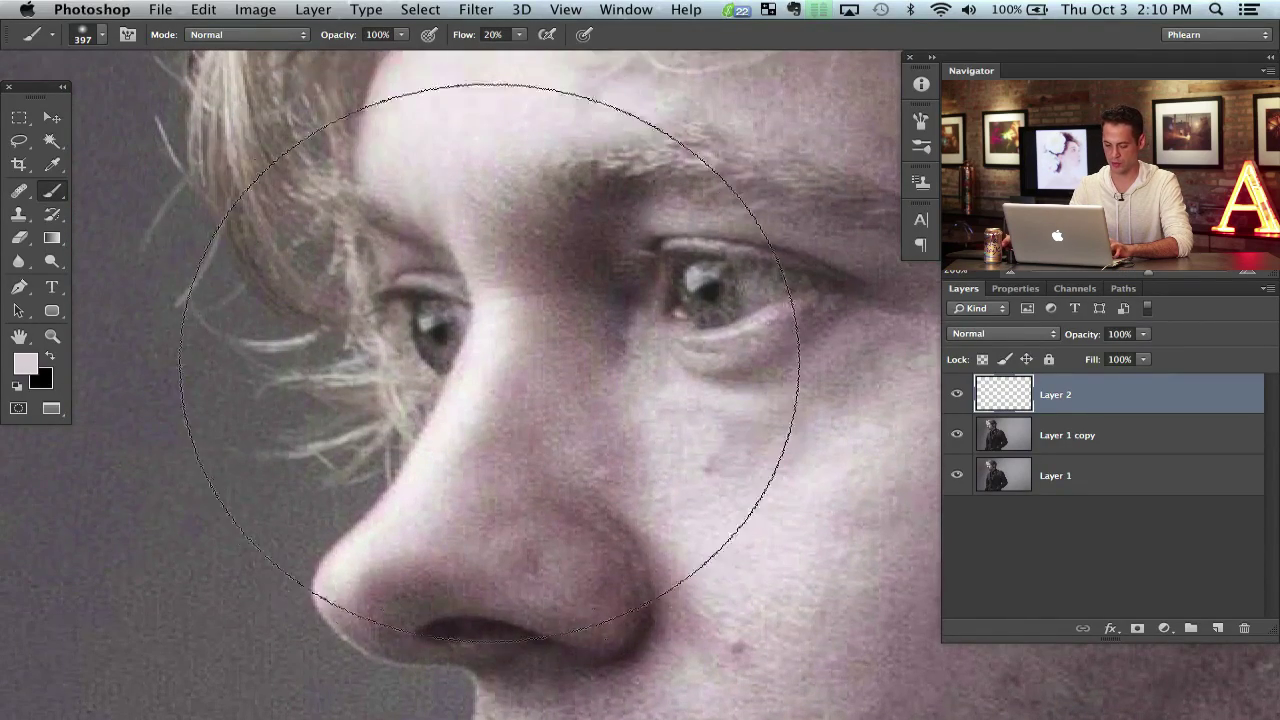
{"action": "key", "text": "s"}
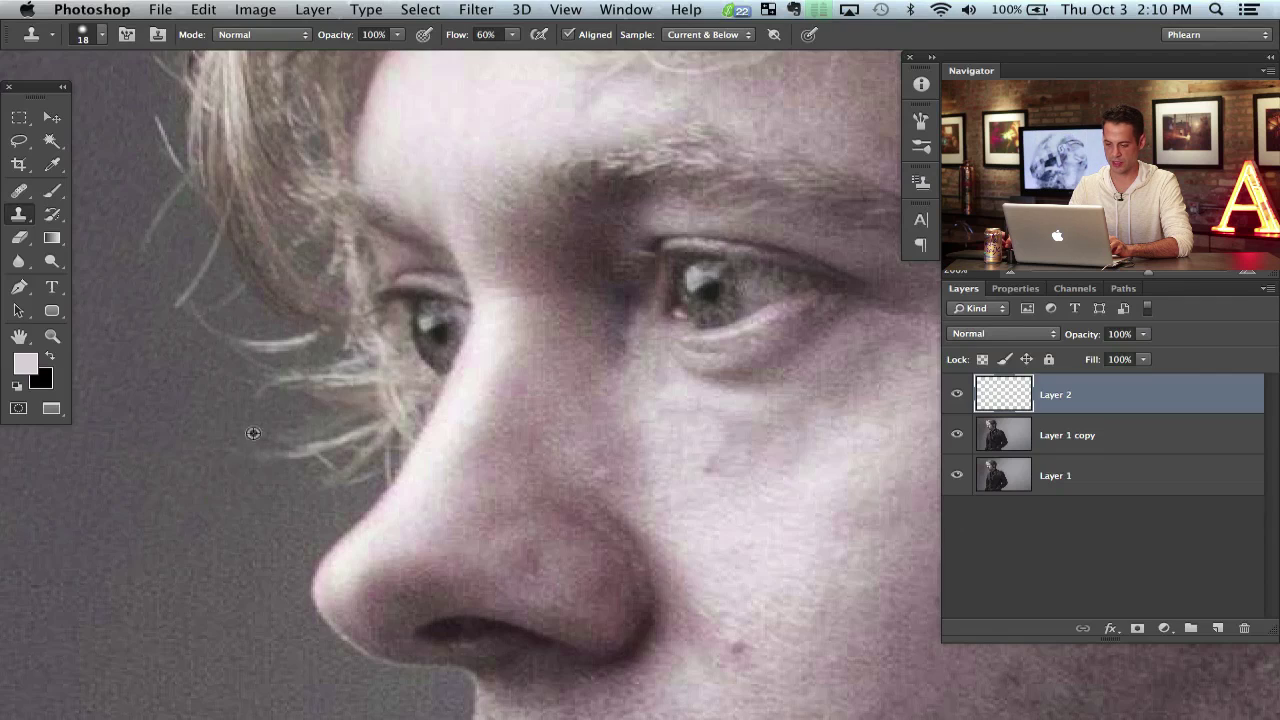
{"action": "left_click", "coordinate": [186, 478], "text": "alt"}
{"action": "mouse_move", "coordinate": [277, 460]}
{"action": "left_mouse_down"}
{"action": "mouse_move", "coordinate": [353, 411]}
{"action": "mouse_move", "coordinate": [337, 474]}
{"action": "mouse_move", "coordinate": [396, 456]}
{"action": "mouse_move", "coordinate": [414, 403]}
{"action": "mouse_move", "coordinate": [398, 418]}
{"action": "mouse_move", "coordinate": [268, 375]}
{"action": "left_mouse_up"}
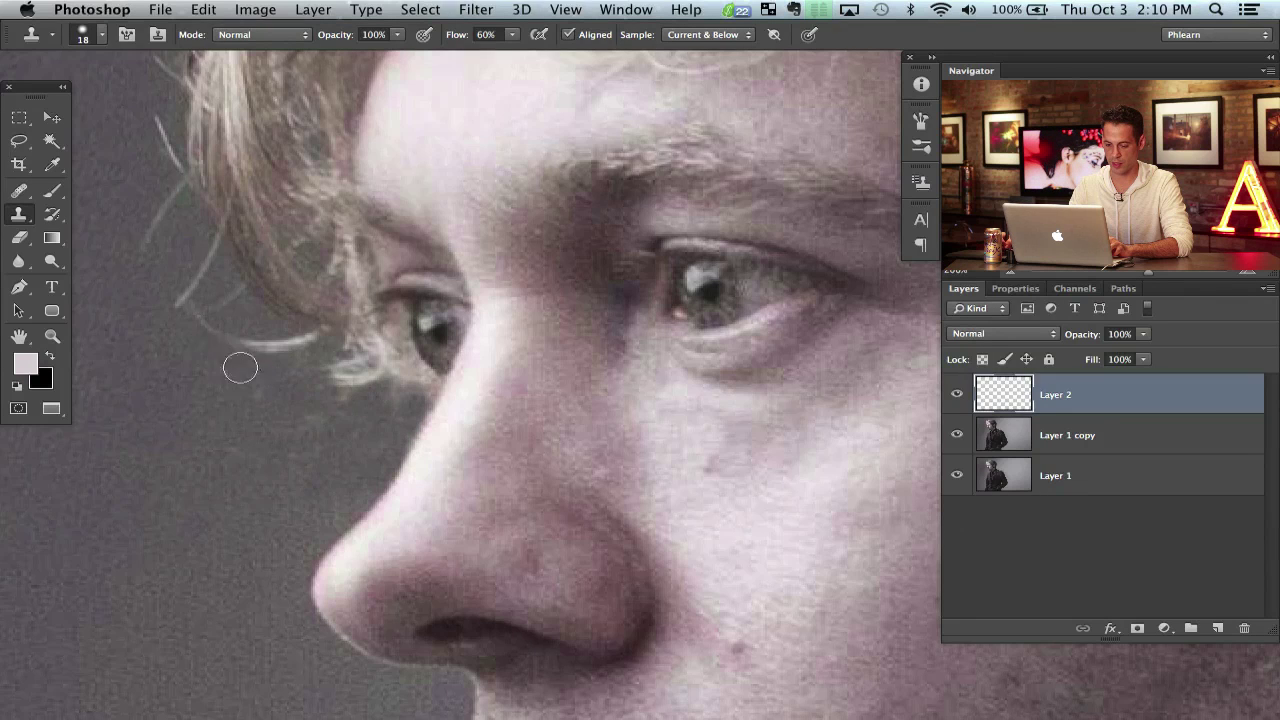
{"action": "mouse_move", "coordinate": [239, 318]}
{"action": "left_mouse_down"}
{"action": "mouse_move", "coordinate": [303, 345]}
{"action": "mouse_move", "coordinate": [310, 335]}
{"action": "mouse_move", "coordinate": [272, 343]}
{"action": "mouse_move", "coordinate": [247, 391]}
{"action": "left_mouse_up"}
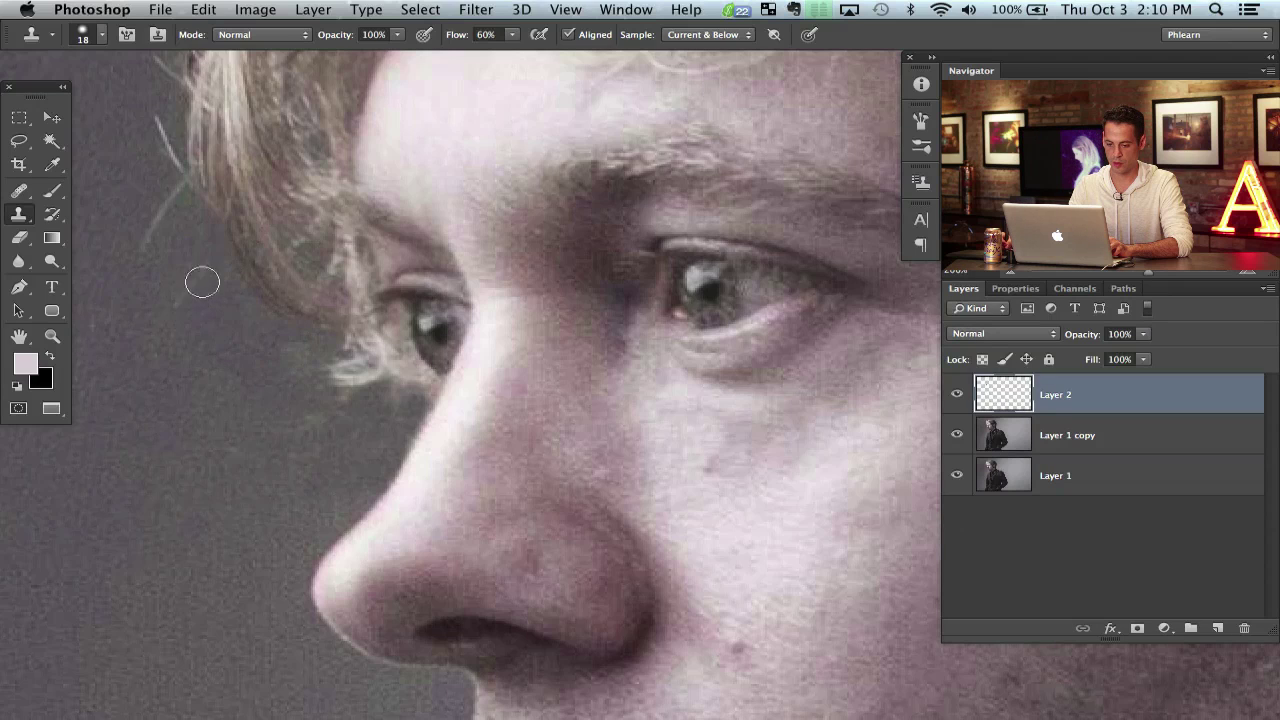
Clone out the wisps along the fringe's outer edge and the loose hair beside the far eye.
{"action": "left_click_drag", "start_coordinate": [178, 233], "coordinate": [162, 295]}
{"action": "mouse_move", "coordinate": [341, 359]}
{"action": "left_mouse_down"}
{"action": "mouse_move", "coordinate": [347, 328]}
{"action": "mouse_move", "coordinate": [362, 348]}
{"action": "mouse_move", "coordinate": [347, 316]}
{"action": "mouse_move", "coordinate": [386, 361]}
{"action": "mouse_move", "coordinate": [338, 390]}
{"action": "mouse_move", "coordinate": [292, 357]}
{"action": "left_mouse_up"}
{"action": "mouse_move", "coordinate": [393, 393]}
{"action": "left_mouse_down"}
{"action": "mouse_move", "coordinate": [385, 347]}
{"action": "mouse_move", "coordinate": [414, 387]}
{"action": "mouse_move", "coordinate": [371, 339]}
{"action": "left_mouse_up"}
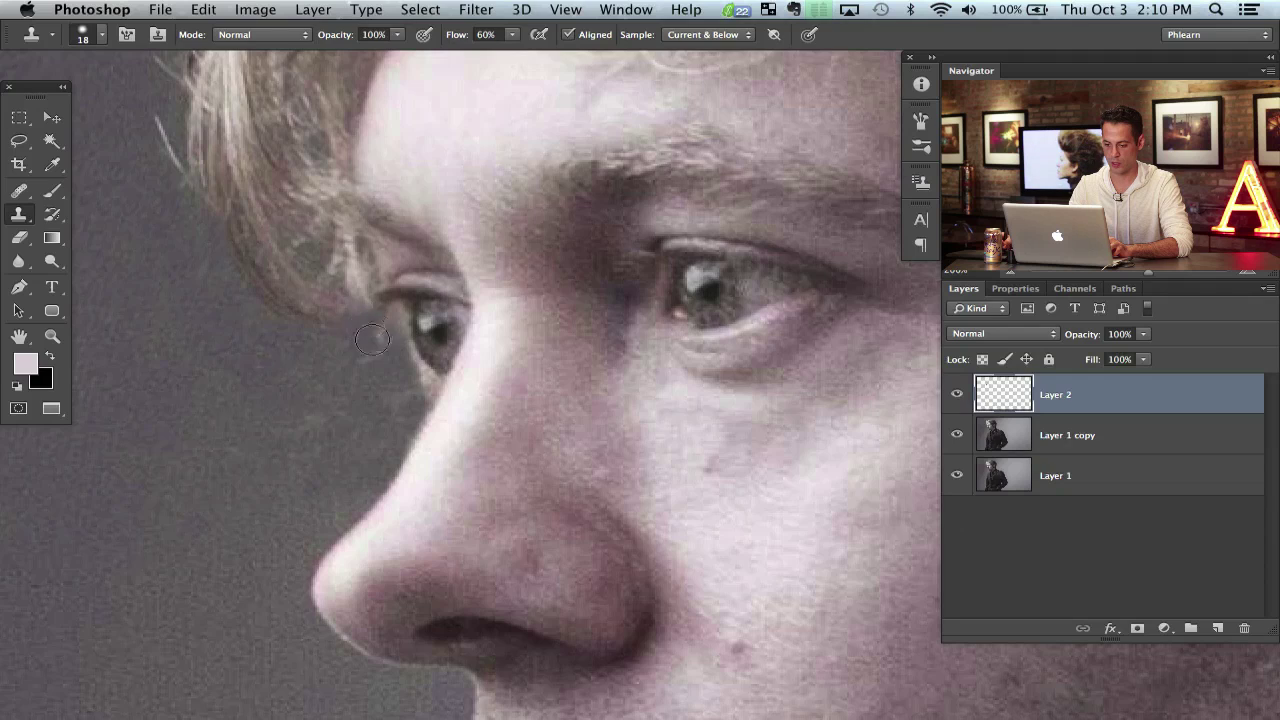
{"action": "mouse_move", "coordinate": [350, 276]}
{"action": "left_mouse_down"}
{"action": "mouse_move", "coordinate": [359, 306]}
{"action": "mouse_move", "coordinate": [354, 276]}
{"action": "left_mouse_up"}
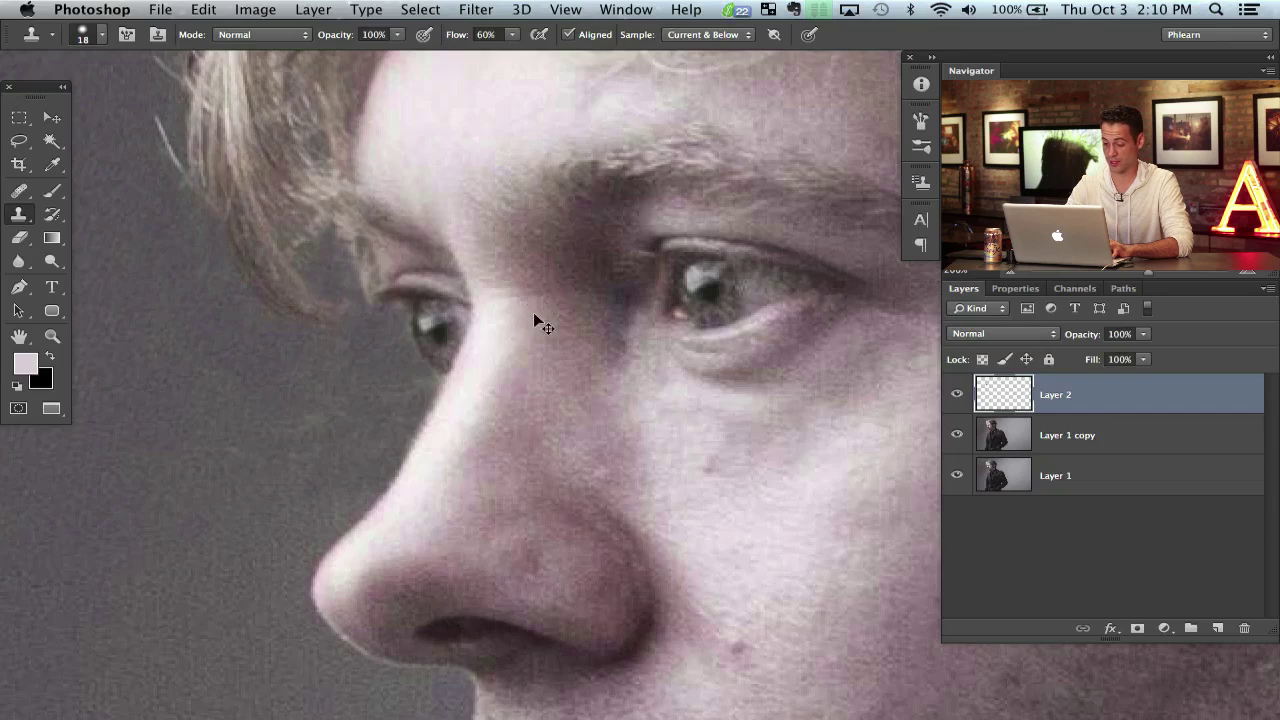
Clean up the remaining wisps between the fringe and the far eye with the Clone Stamp, using brush sizes from 9 to 34.
{"action": "key", "text": "super+minus"}
{"action": "key", "text": "super+minus"}
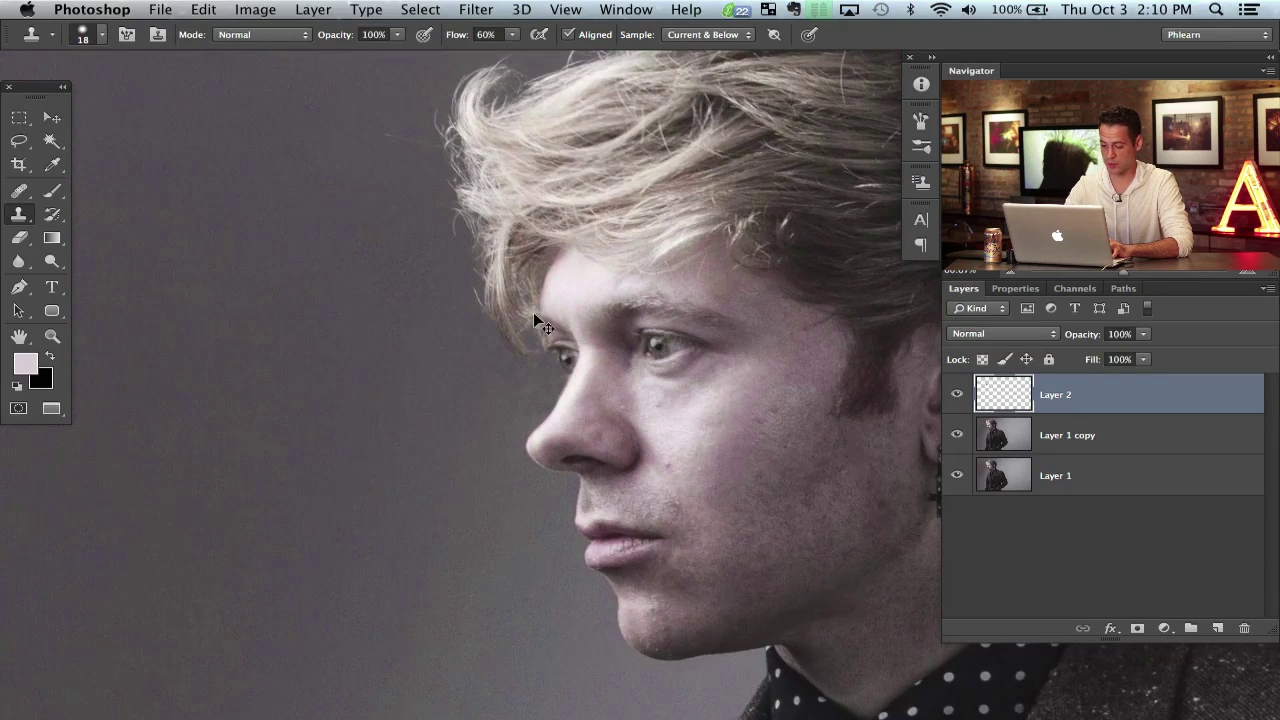
{"action": "key", "text": "super+plus"}
{"action": "left_click_drag", "start_coordinate": [458, 357], "coordinate": [435, 364]}
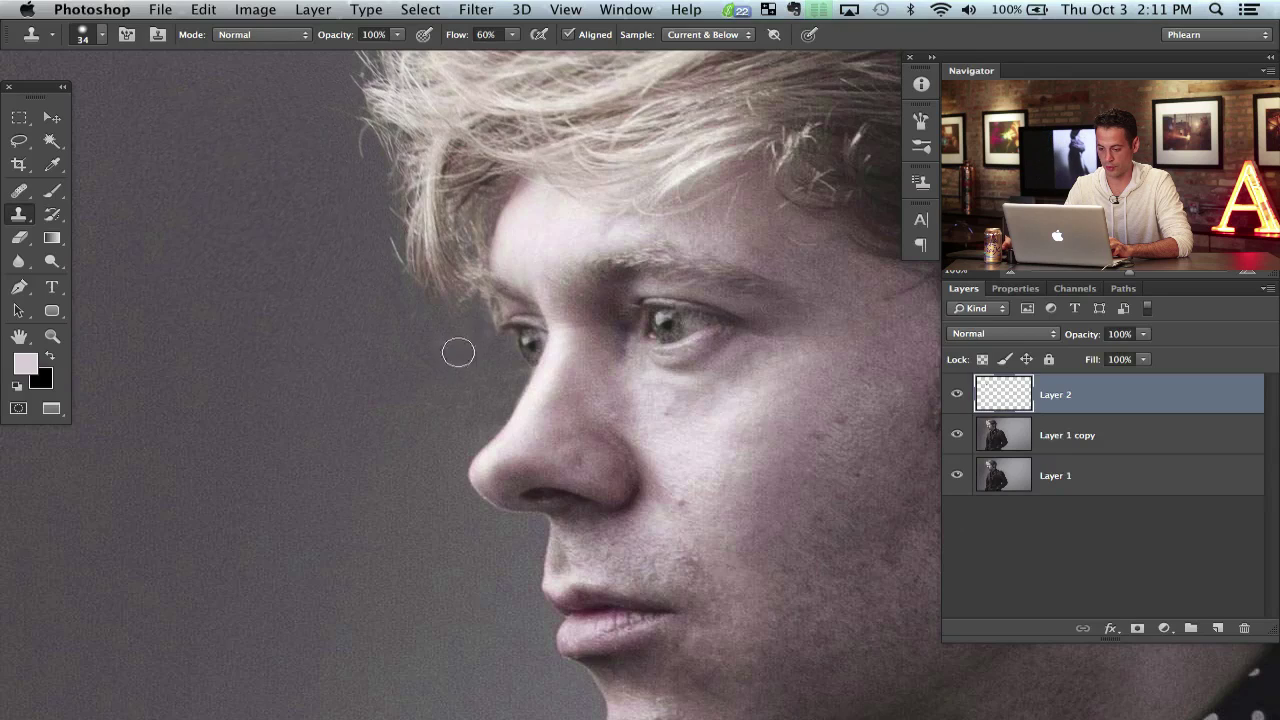
{"action": "left_click_drag", "start_coordinate": [485, 330], "coordinate": [468, 334]}
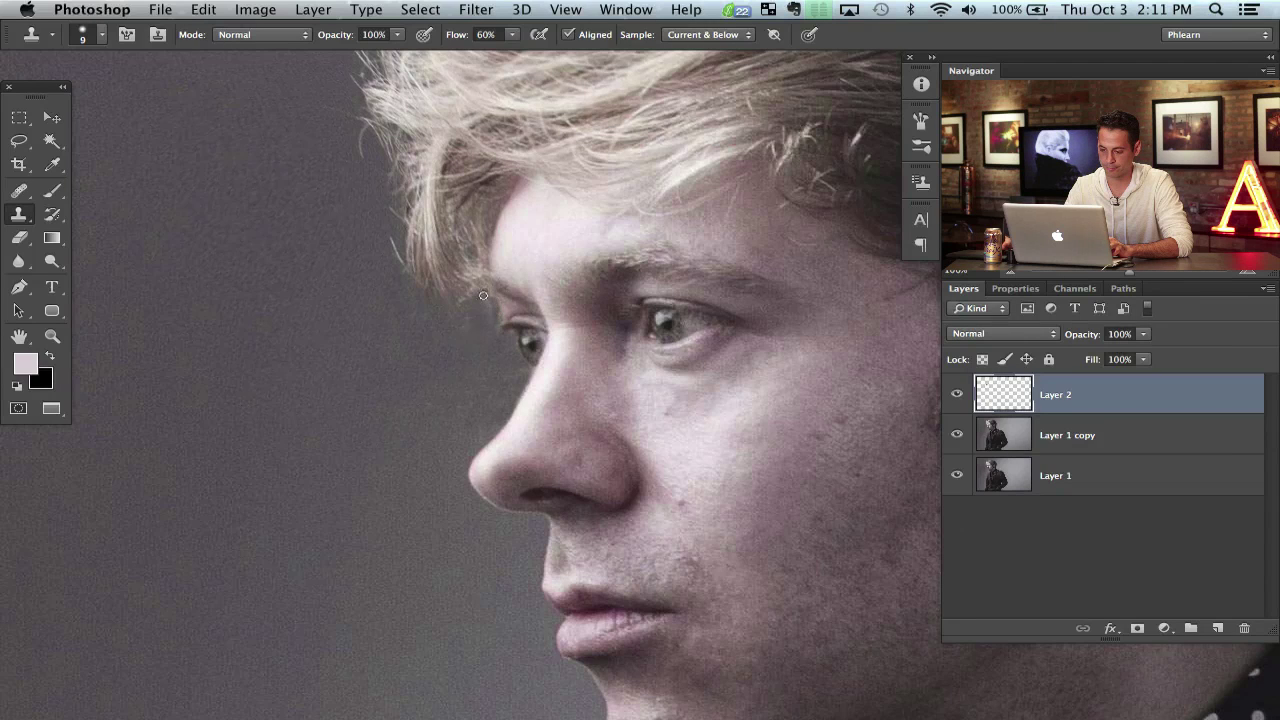
{"action": "left_click_drag", "start_coordinate": [495, 312], "coordinate": [482, 310]}
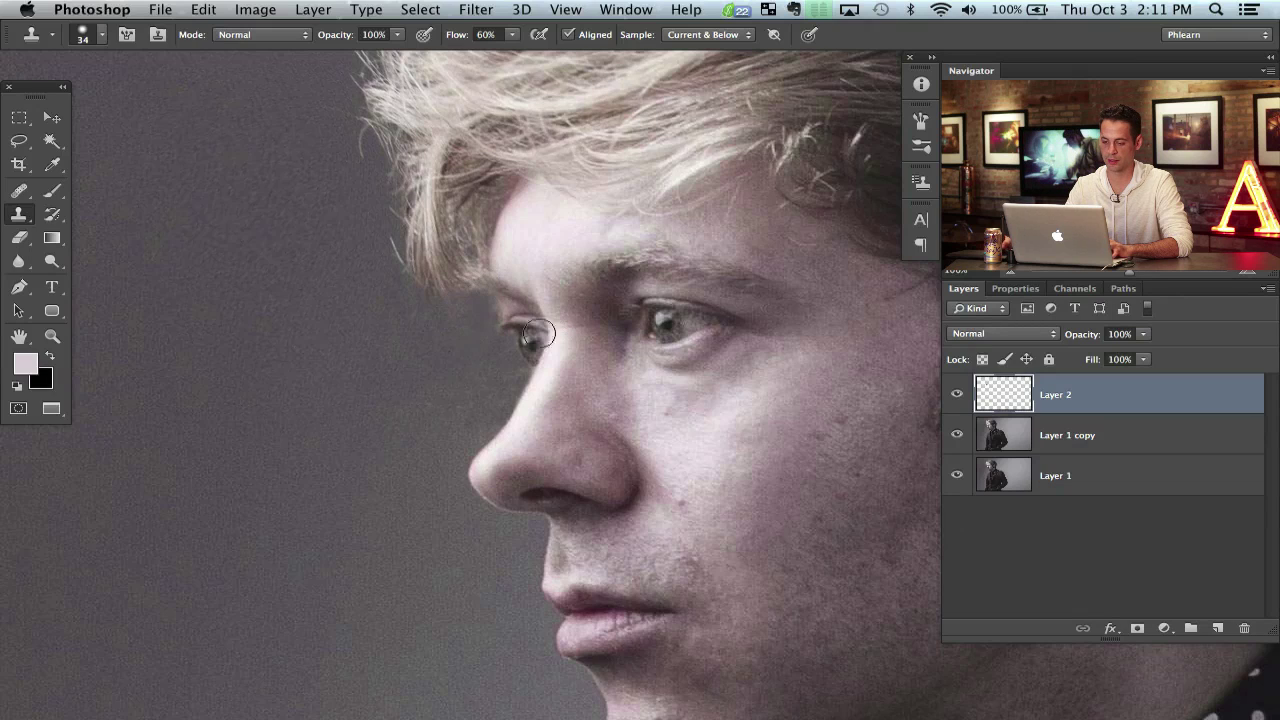
{"action": "key", "text": "bracketleft"}
{"action": "key", "text": "bracketleft"}
{"action": "key", "text": "bracketleft"}
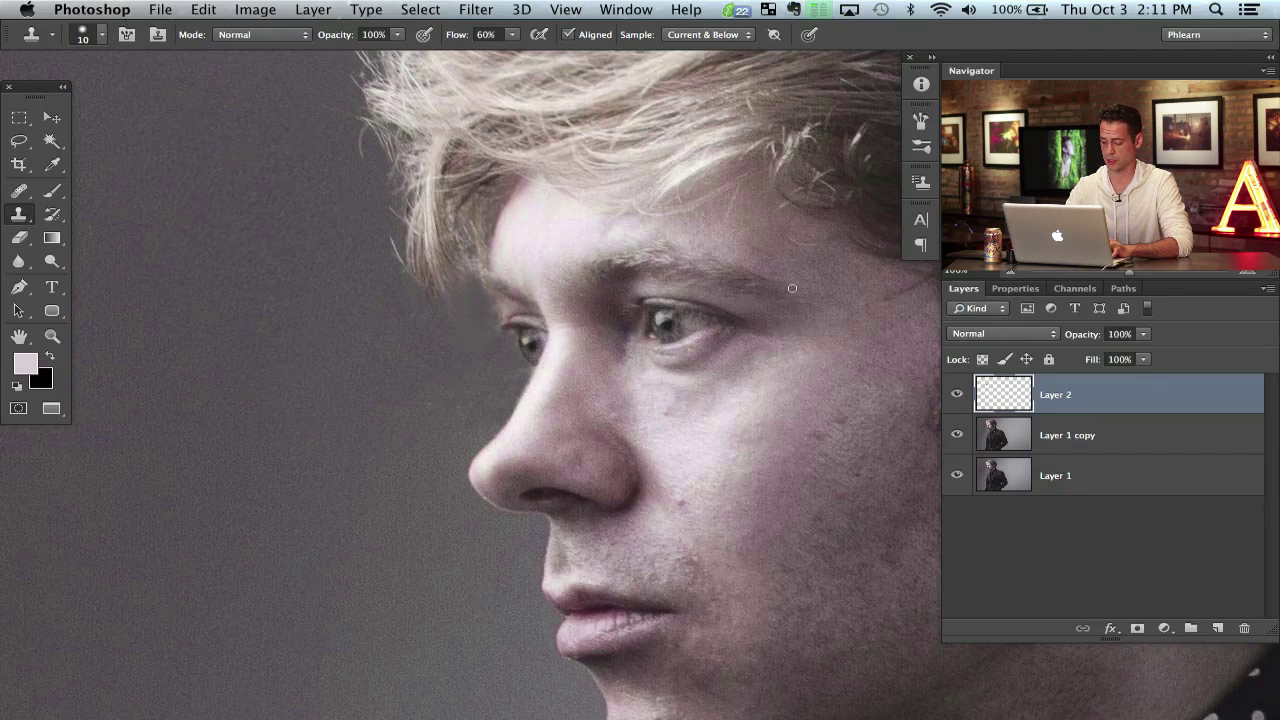
Compare the fringe and face outline before and after the stray-hair cleanup by toggling Layer 2's visibility.
{"action": "key", "text": "super+minus"}
{"action": "key", "text": "super+minus"}
{"action": "left_click_drag", "start_coordinate": [638, 352], "coordinate": [438, 340]}
{"action": "left_click", "coordinate": [956, 396]}
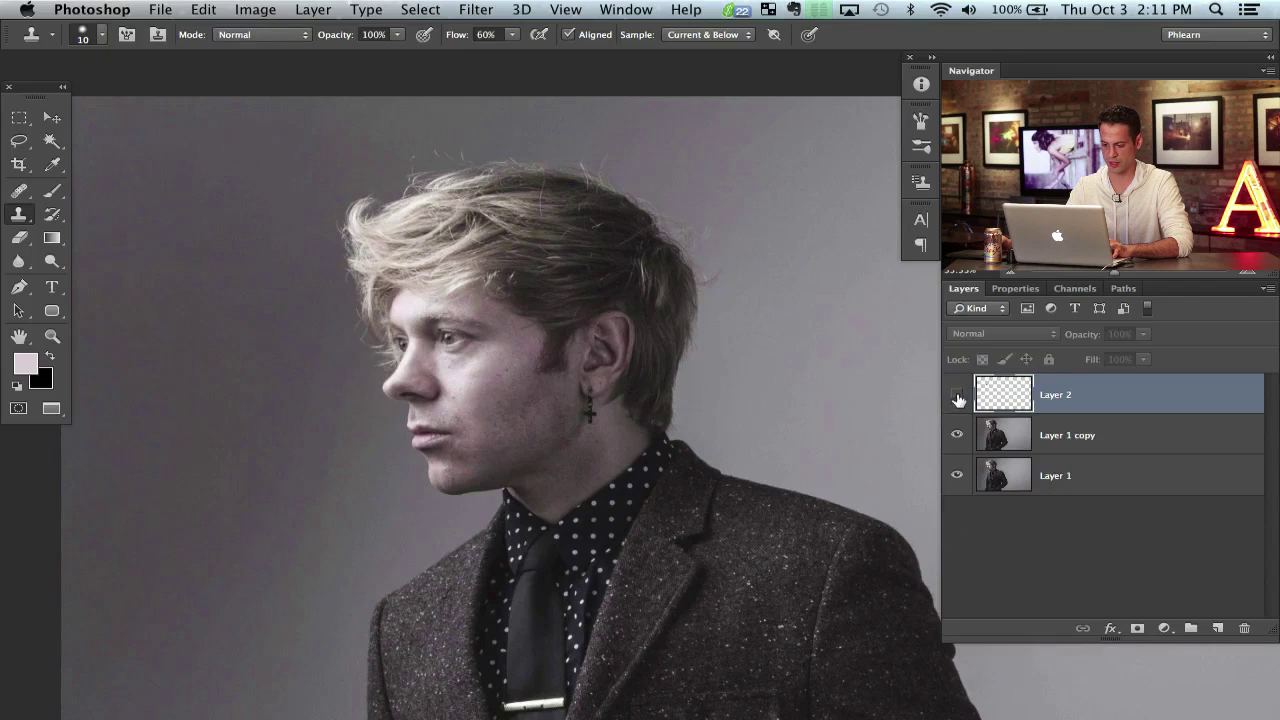
{"action": "left_click", "coordinate": [956, 396]}
{"action": "left_click", "coordinate": [956, 396]}
{"action": "left_click", "coordinate": [956, 396]}
{"action": "left_click", "coordinate": [956, 396]}
{"action": "left_click", "coordinate": [956, 396]}
{"action": "left_click", "coordinate": [955, 397]}
{"action": "left_click", "coordinate": [955, 397]}
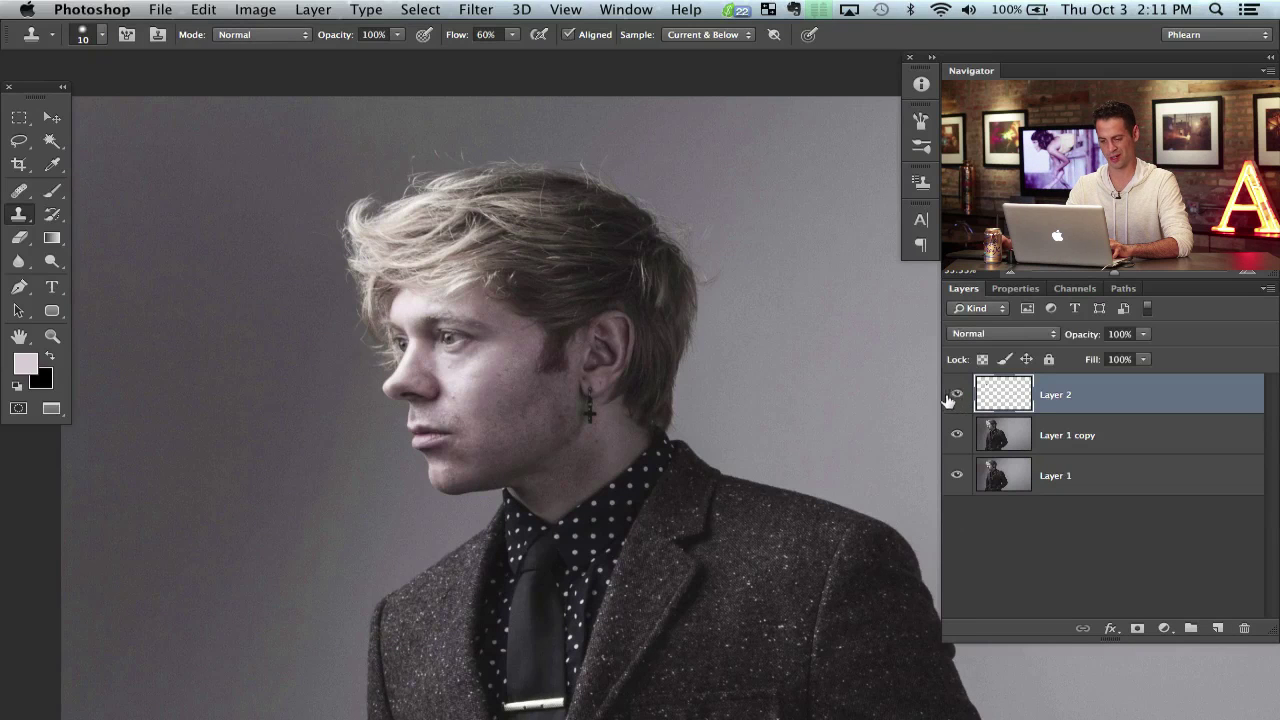
{"action": "left_click", "coordinate": [957, 398]}
{"action": "left_click", "coordinate": [956, 398]}
{"action": "left_click", "coordinate": [956, 398]}
{"action": "left_click", "coordinate": [956, 398]}
{"action": "left_click", "coordinate": [956, 398]}
{"action": "left_click", "coordinate": [956, 398]}
{"action": "left_click", "coordinate": [956, 398]}
{"action": "left_click", "coordinate": [958, 402]}
Group Layer 2 with Layer 1 copy and compare the portrait with the group hidden and shown.
{"action": "left_click", "coordinate": [1083, 440], "text": "shift"}
{"action": "key", "text": "super+g"}
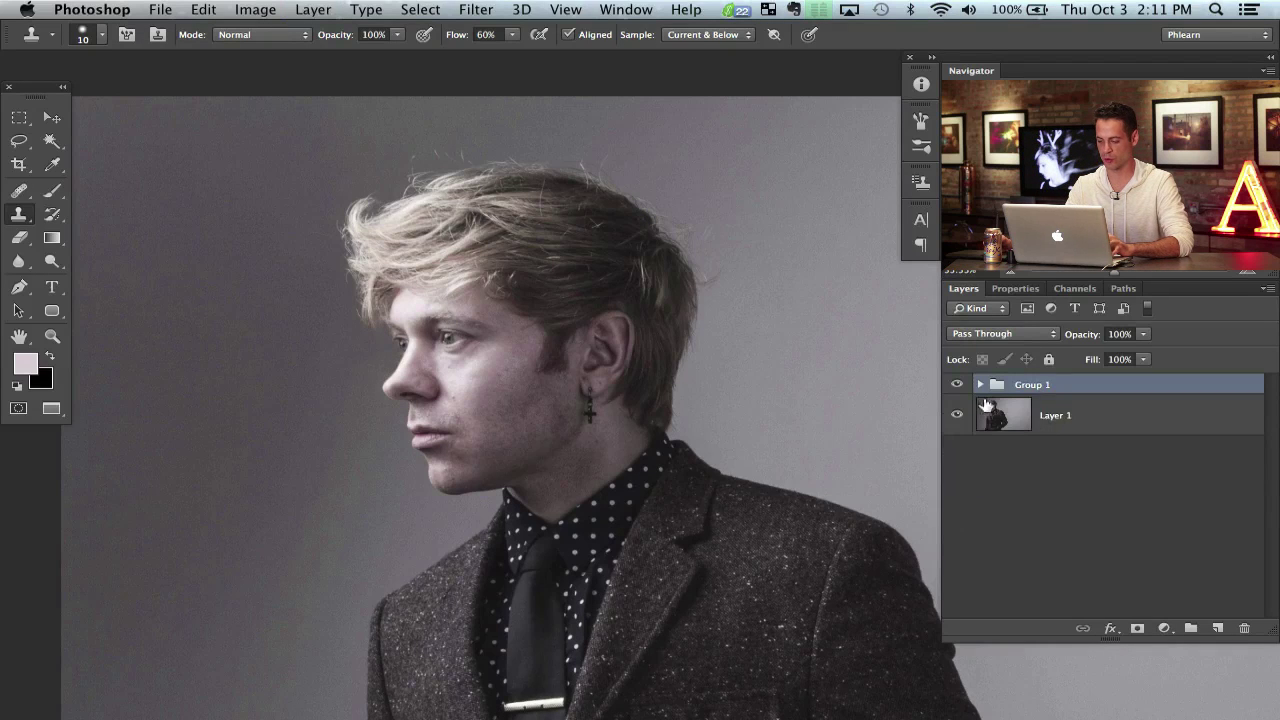
{"action": "left_click", "coordinate": [957, 386]}
{"action": "left_click", "coordinate": [956, 386]}
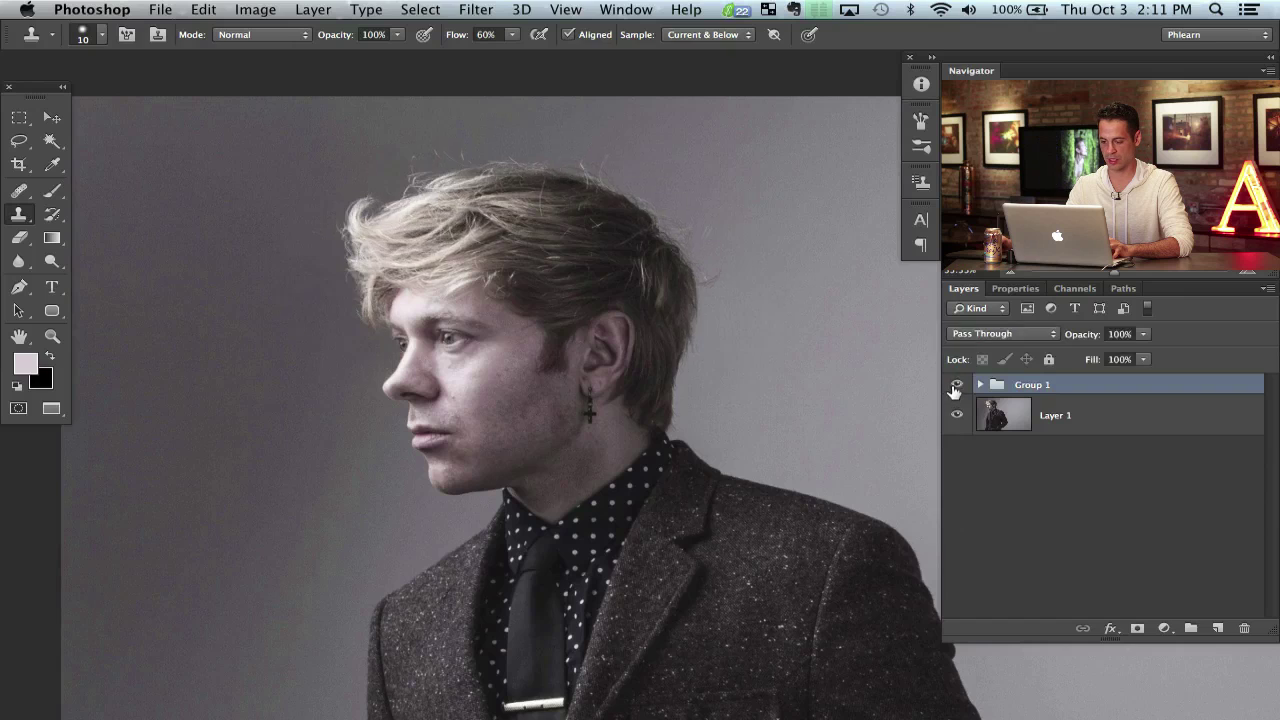
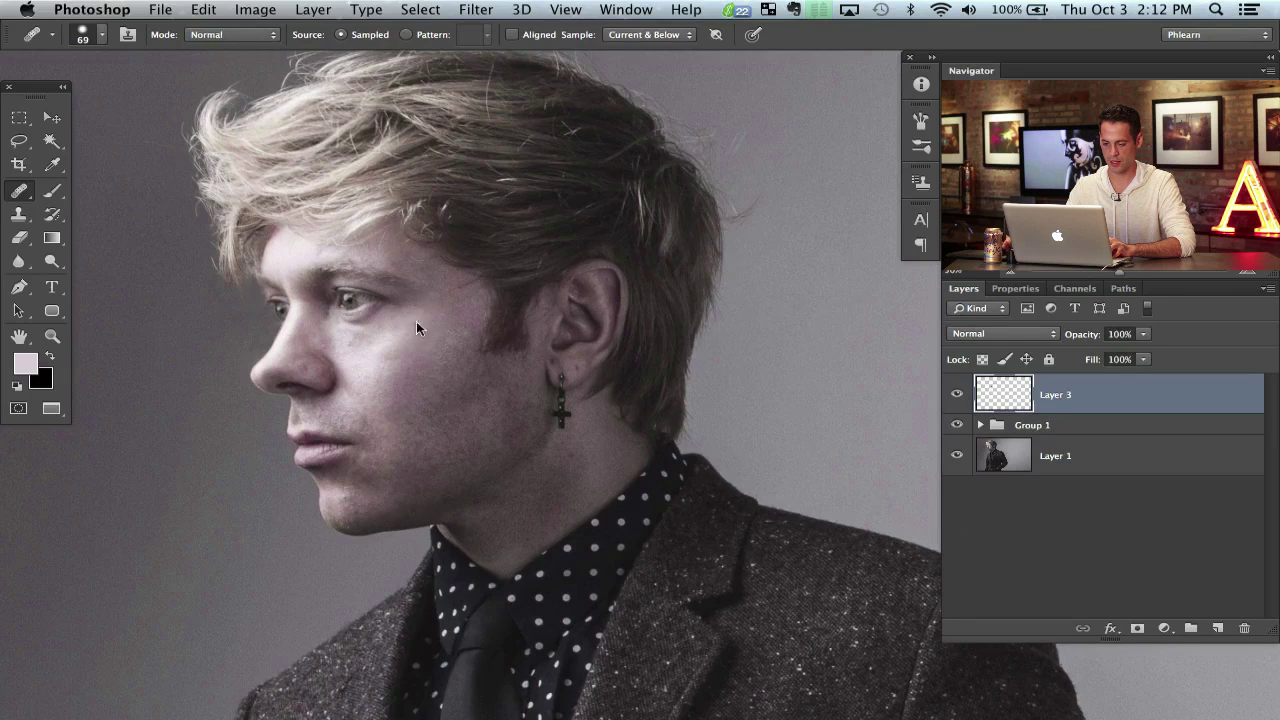
Heal the skin under the near eye, on the upper cheek and along the side of the nose with a size 69 Healing Brush.
{"action": "left_click_drag", "start_coordinate": [369, 347], "coordinate": [358, 334]}
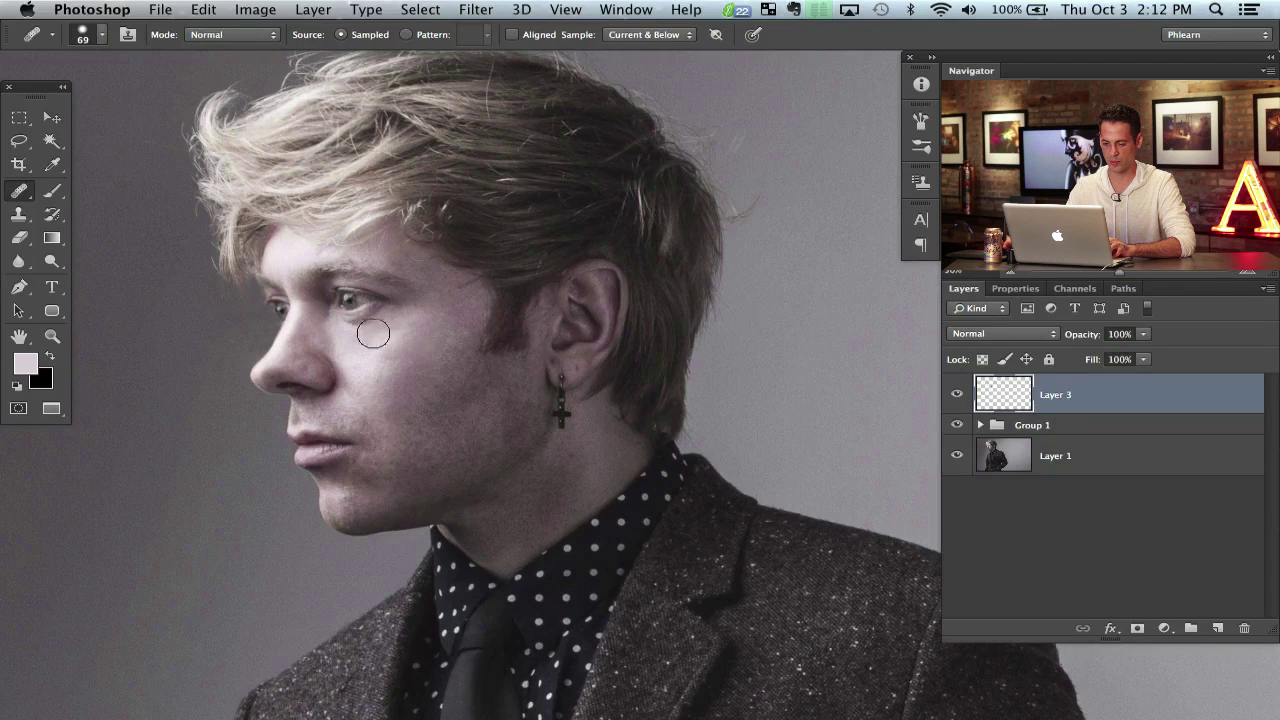
{"action": "left_click", "coordinate": [373, 357], "text": "alt"}
{"action": "left_click_drag", "start_coordinate": [352, 328], "coordinate": [391, 361]}
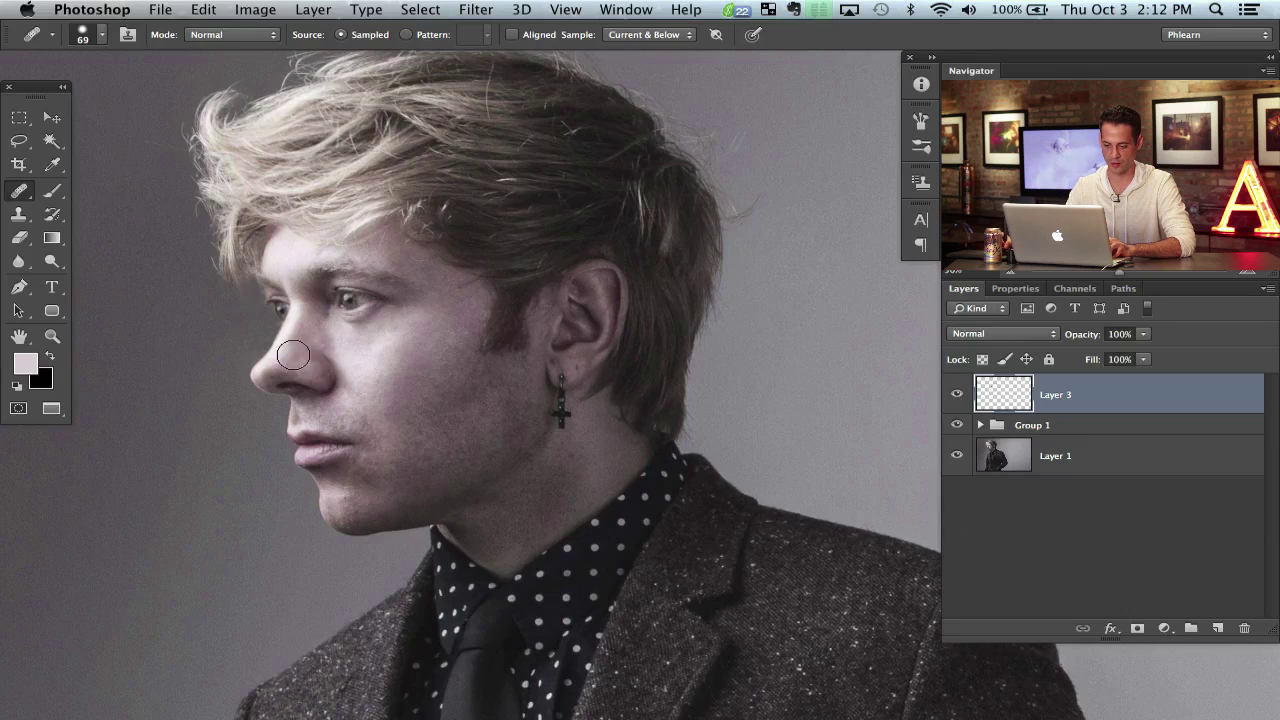
{"action": "left_click_drag", "start_coordinate": [375, 348], "coordinate": [418, 353]}
{"action": "left_click_drag", "start_coordinate": [296, 360], "coordinate": [314, 337]}
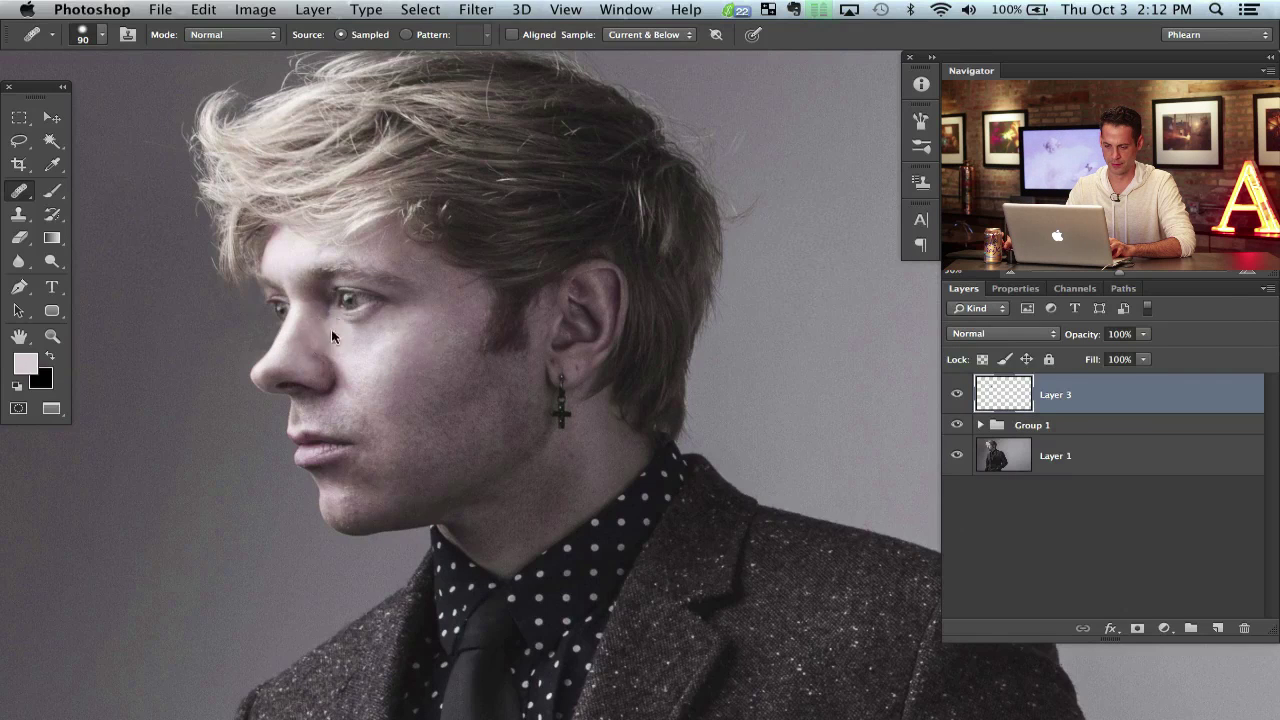
Heal the skin between the brows, beside the near eye, and on the nose bridge and cheek with a size 90 Healing Brush.
{"action": "mouse_move", "coordinate": [303, 287]}
{"action": "left_mouse_down"}
{"action": "mouse_move", "coordinate": [288, 281]}
{"action": "mouse_move", "coordinate": [298, 271]}
{"action": "left_mouse_up"}
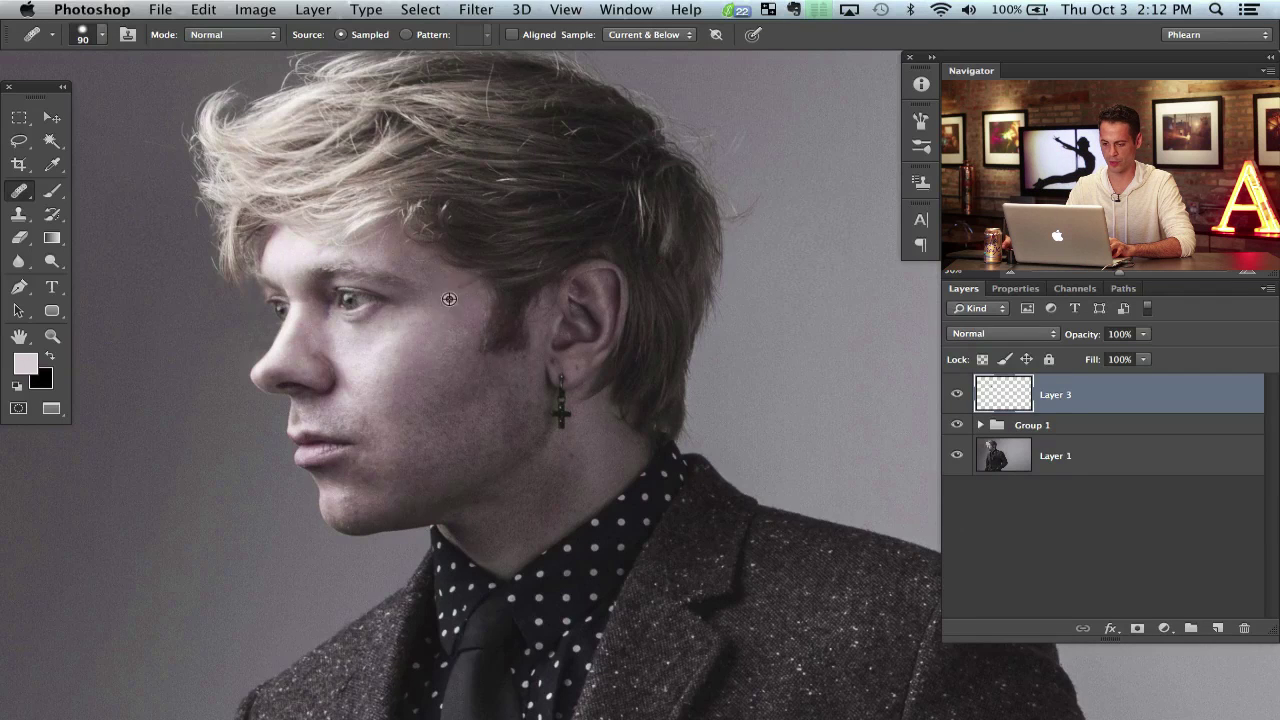
{"action": "left_click", "coordinate": [385, 375]}
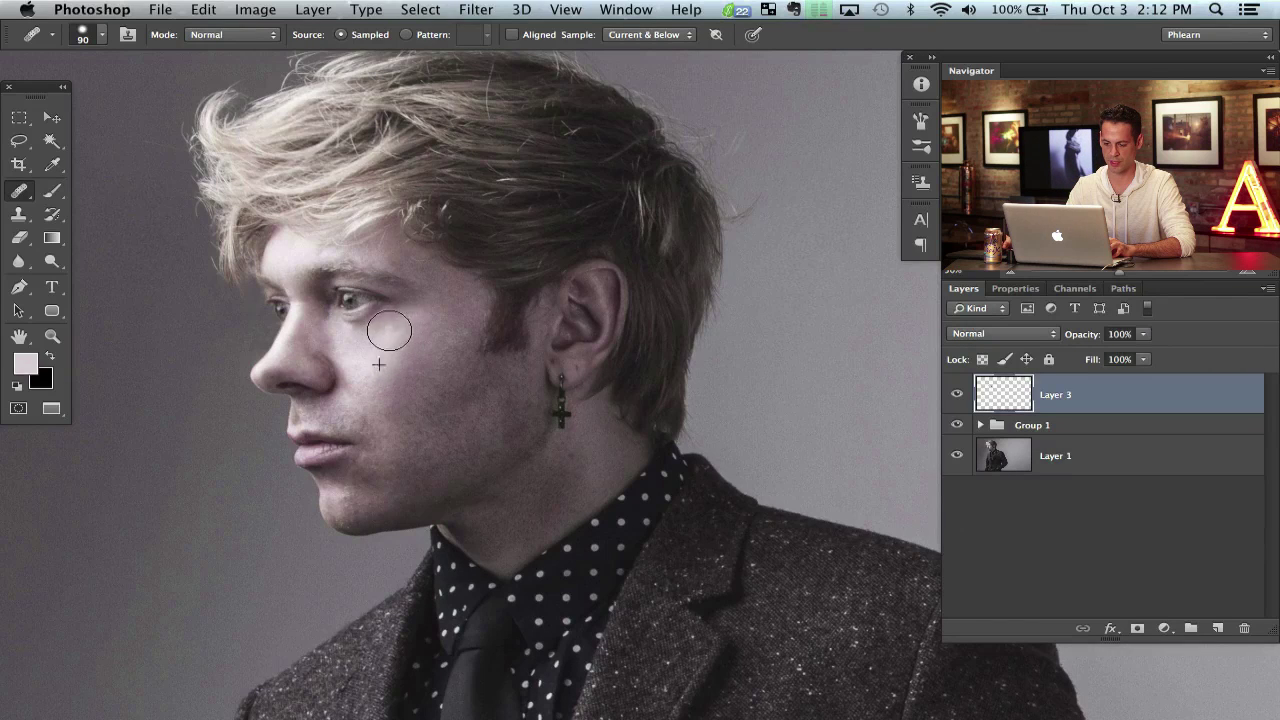
{"action": "left_click", "coordinate": [411, 309]}
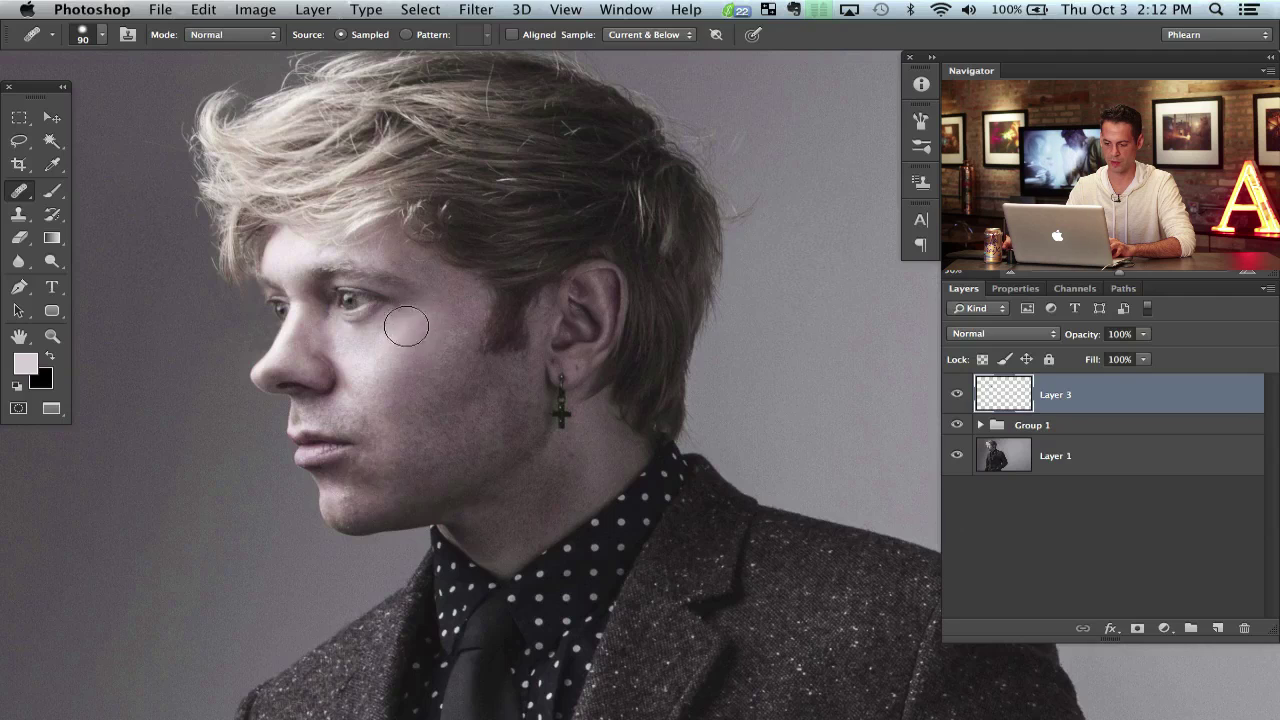
{"action": "left_click", "coordinate": [363, 361], "text": "alt"}
{"action": "mouse_move", "coordinate": [314, 342]}
{"action": "left_mouse_down"}
{"action": "mouse_move", "coordinate": [307, 328]}
{"action": "mouse_move", "coordinate": [312, 359]}
{"action": "mouse_move", "coordinate": [292, 342]}
{"action": "left_mouse_up"}
{"action": "left_click", "coordinate": [401, 339], "text": "alt"}
{"action": "left_click", "coordinate": [306, 342]}
{"action": "mouse_move", "coordinate": [379, 371]}
{"action": "left_mouse_down"}
{"action": "mouse_move", "coordinate": [341, 398]}
{"action": "mouse_move", "coordinate": [341, 361]}
{"action": "left_mouse_up"}
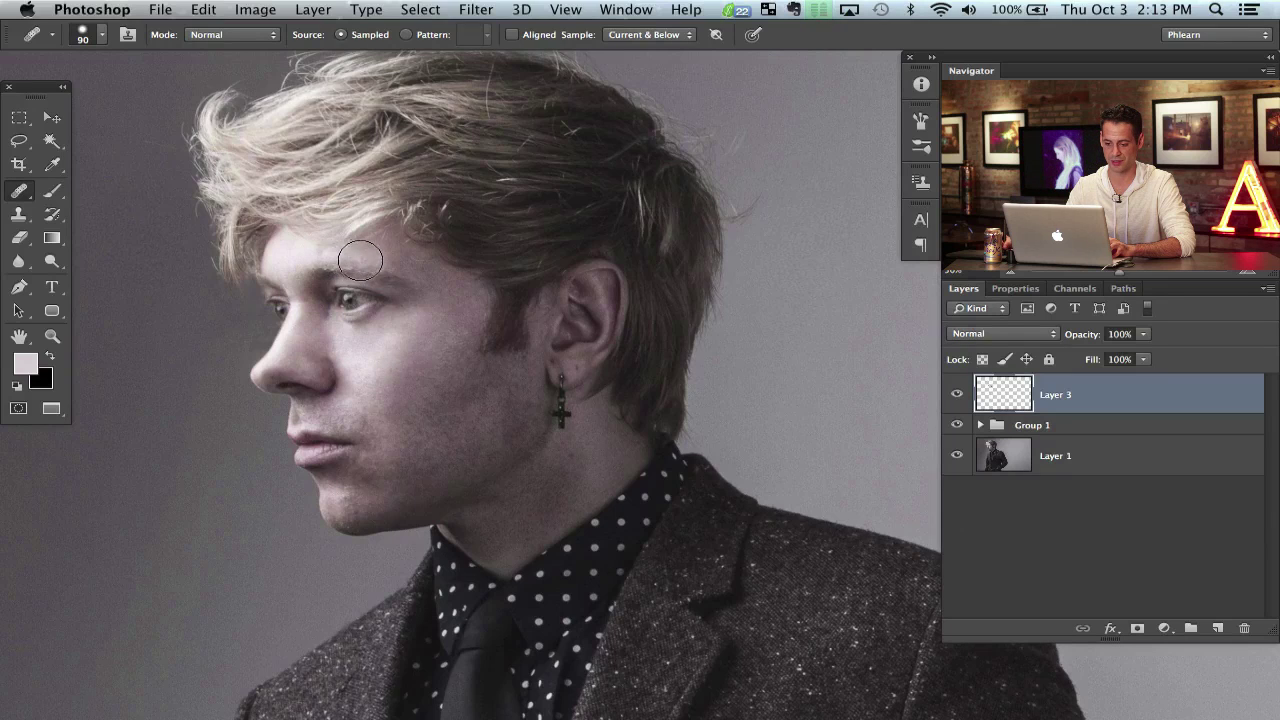
Heal the skin around the outer end of the near eyebrow and on the lower jaw, sampling from the cheek and neck.
{"action": "left_click_drag", "start_coordinate": [397, 267], "coordinate": [420, 274]}
{"action": "left_click", "coordinate": [429, 336], "text": "alt"}
{"action": "left_click", "coordinate": [399, 264]}
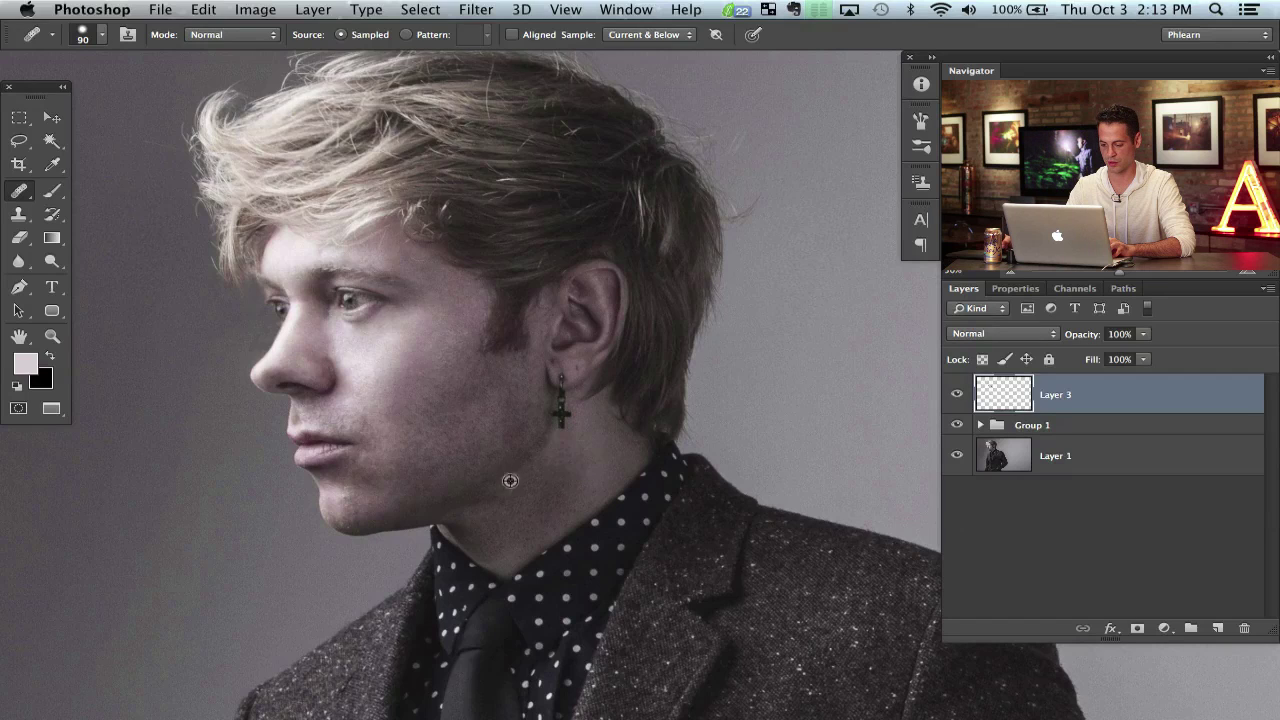
{"action": "left_click_drag", "start_coordinate": [515, 441], "coordinate": [503, 435]}
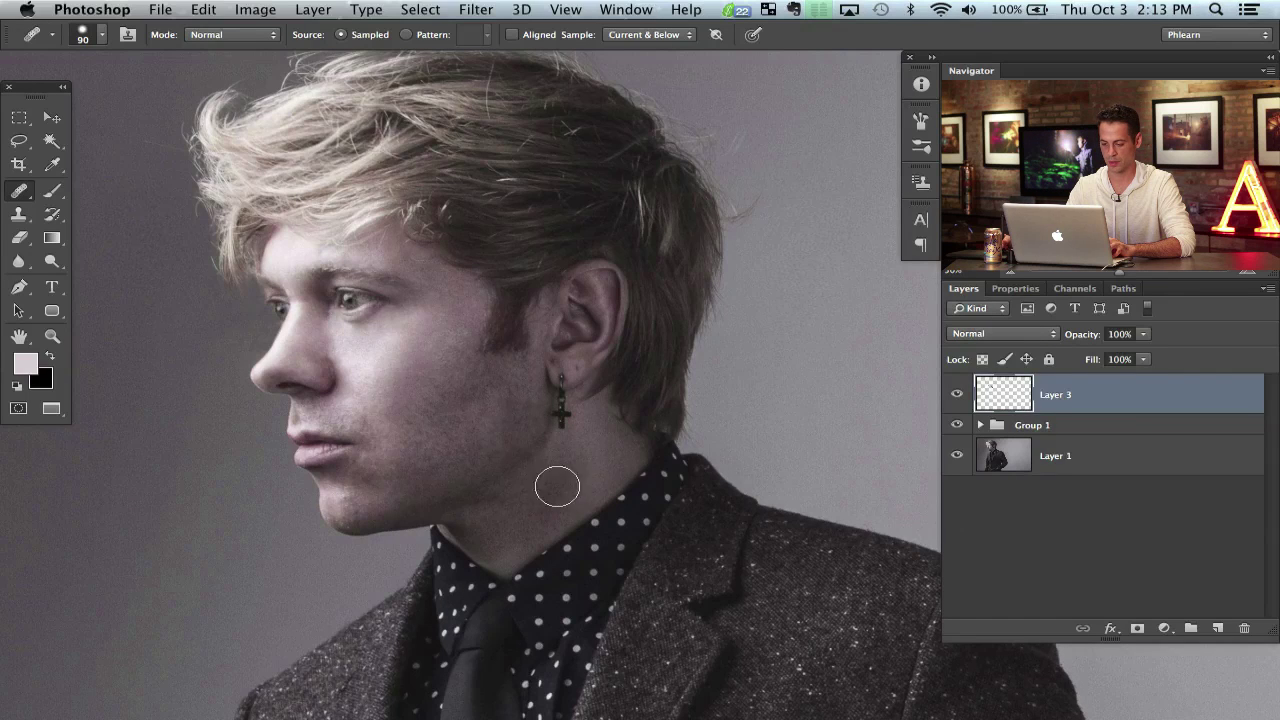
Compare the skin before and after healing by toggling Layer 3's visibility.
{"action": "left_click", "coordinate": [957, 397]}
{"action": "left_click", "coordinate": [957, 397]}
{"action": "left_click", "coordinate": [957, 397]}
{"action": "left_click", "coordinate": [957, 397]}
{"action": "left_click", "coordinate": [958, 401]}
{"action": "left_click", "coordinate": [957, 396]}
{"action": "key", "text": "super+minus"}
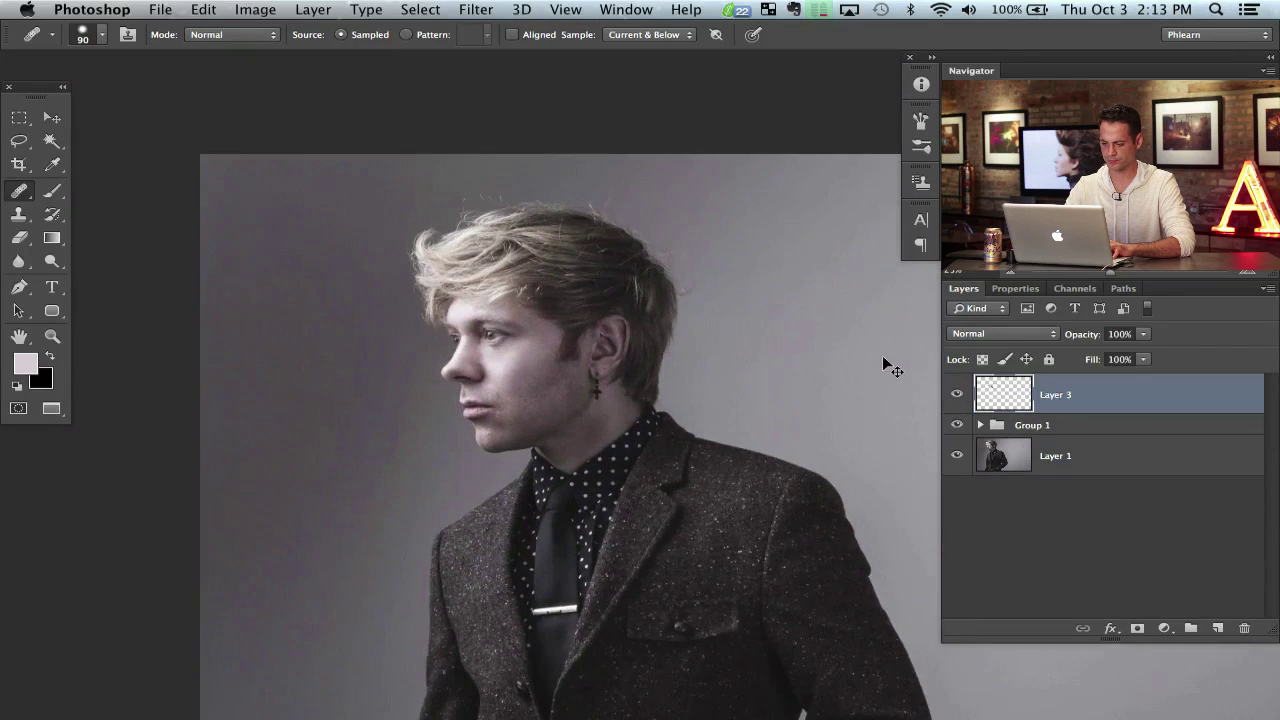
Add a Curves adjustment layer above Layer 3, adjust individual colour channels to warm the skin, and invert its mask to black.
{"action": "key", "text": "super+plus"}
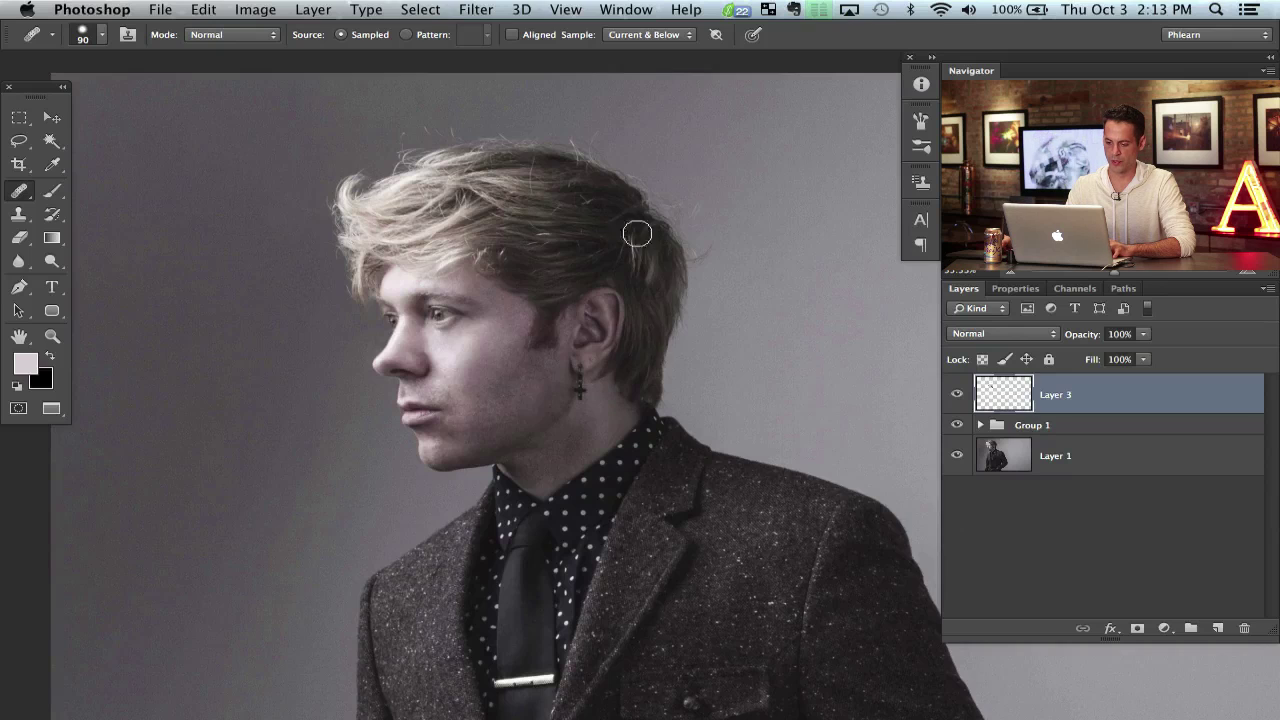
{"action": "scroll", "coordinate": [575, 402], "scroll_direction": "left", "scroll_amount": 3}
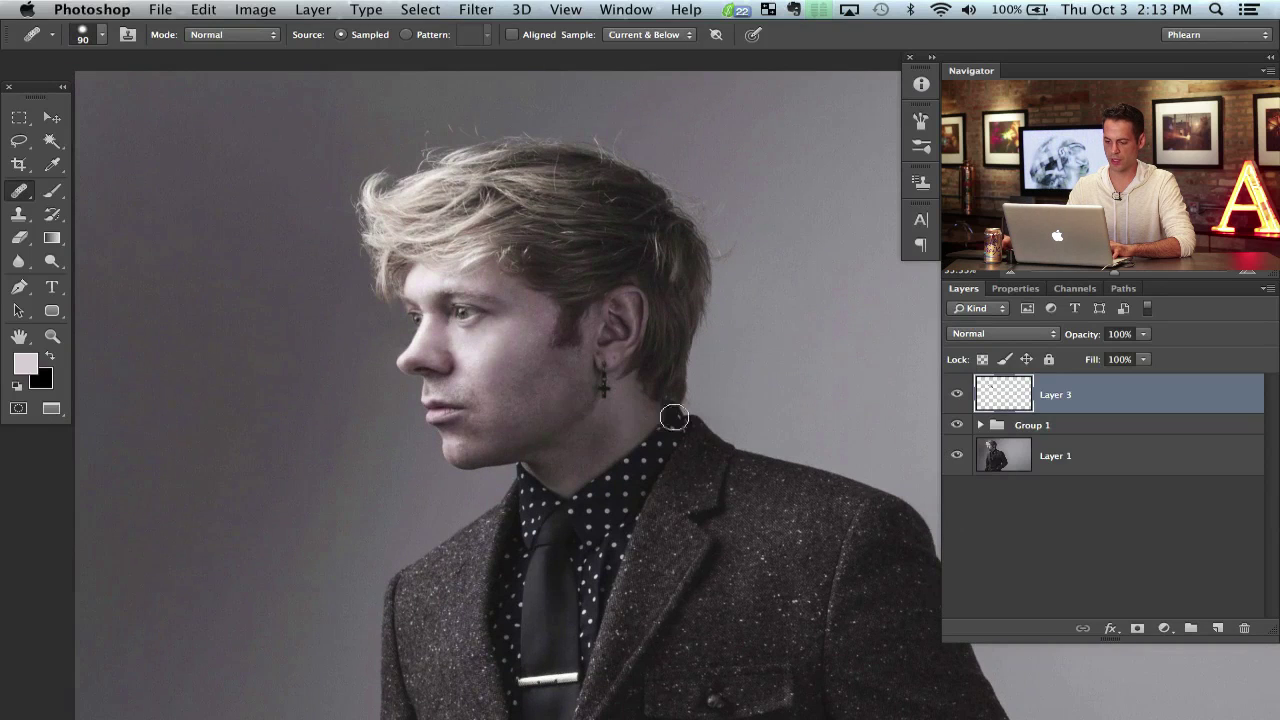
{"action": "scroll", "coordinate": [575, 402], "scroll_direction": "right", "scroll_amount": 4}
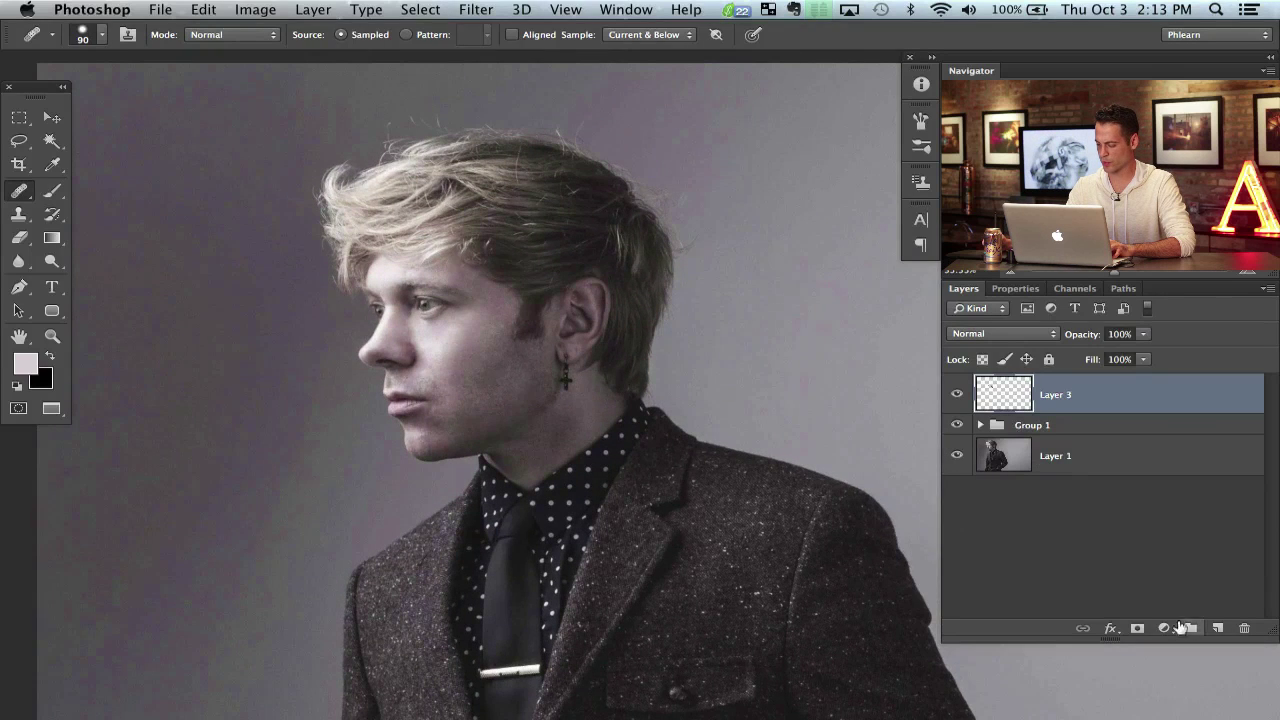
{"action": "left_click", "coordinate": [1164, 628]}
{"action": "left_click", "coordinate": [1176, 652]}
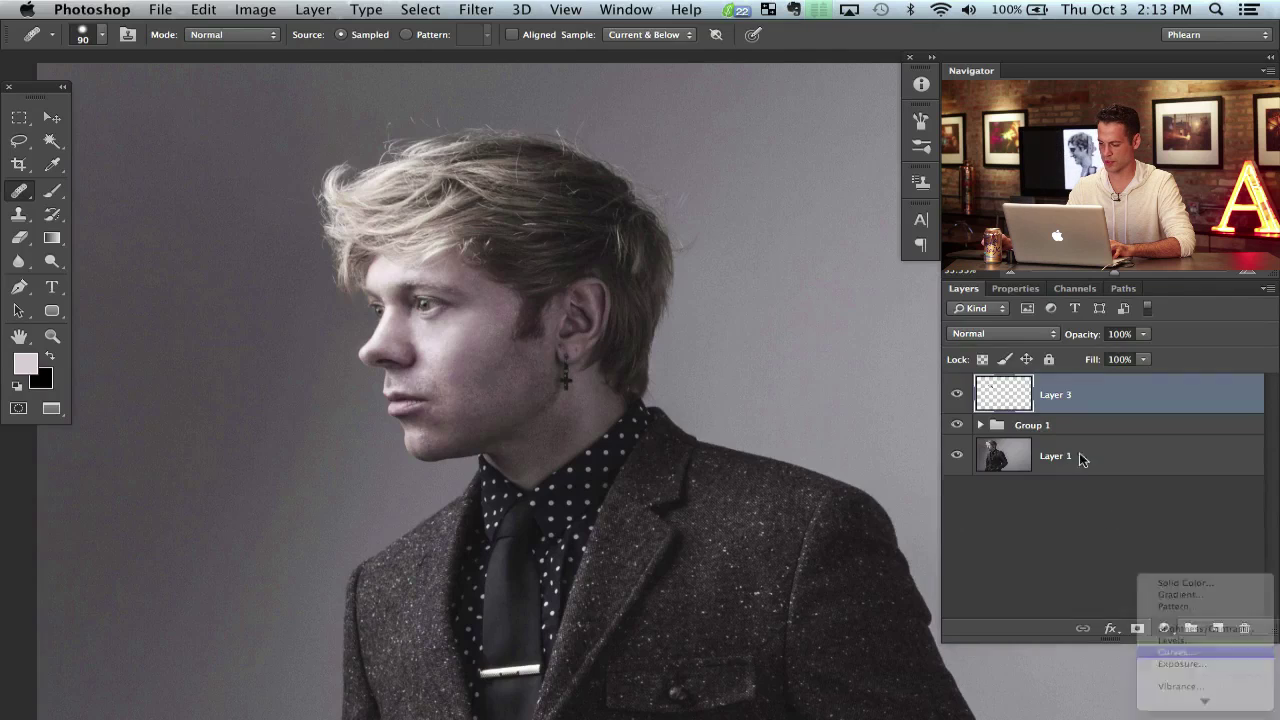
{"action": "left_click", "coordinate": [1040, 364]}
{"action": "left_click", "coordinate": [1040, 375]}
{"action": "mouse_move", "coordinate": [1113, 497]}
{"action": "left_mouse_down"}
{"action": "mouse_move", "coordinate": [1103, 492]}
{"action": "mouse_move", "coordinate": [1121, 506]}
{"action": "left_mouse_up"}
{"action": "left_click", "coordinate": [1040, 364]}
{"action": "left_click", "coordinate": [1040, 388]}
{"action": "left_click", "coordinate": [963, 288]}
{"action": "key", "text": "super+i"}
Paint white on the Curves mask over the face, ear and neck at 20% flow, varying the brush size between 39 and 266.
{"action": "key", "text": "b"}
{"action": "left_click_drag", "start_coordinate": [481, 355], "coordinate": [435, 357], "text": "ctrl+alt"}
{"action": "mouse_move", "coordinate": [458, 338]}
{"action": "left_mouse_down"}
{"action": "mouse_move", "coordinate": [474, 299]}
{"action": "mouse_move", "coordinate": [450, 351]}
{"action": "mouse_move", "coordinate": [482, 330]}
{"action": "left_mouse_up"}
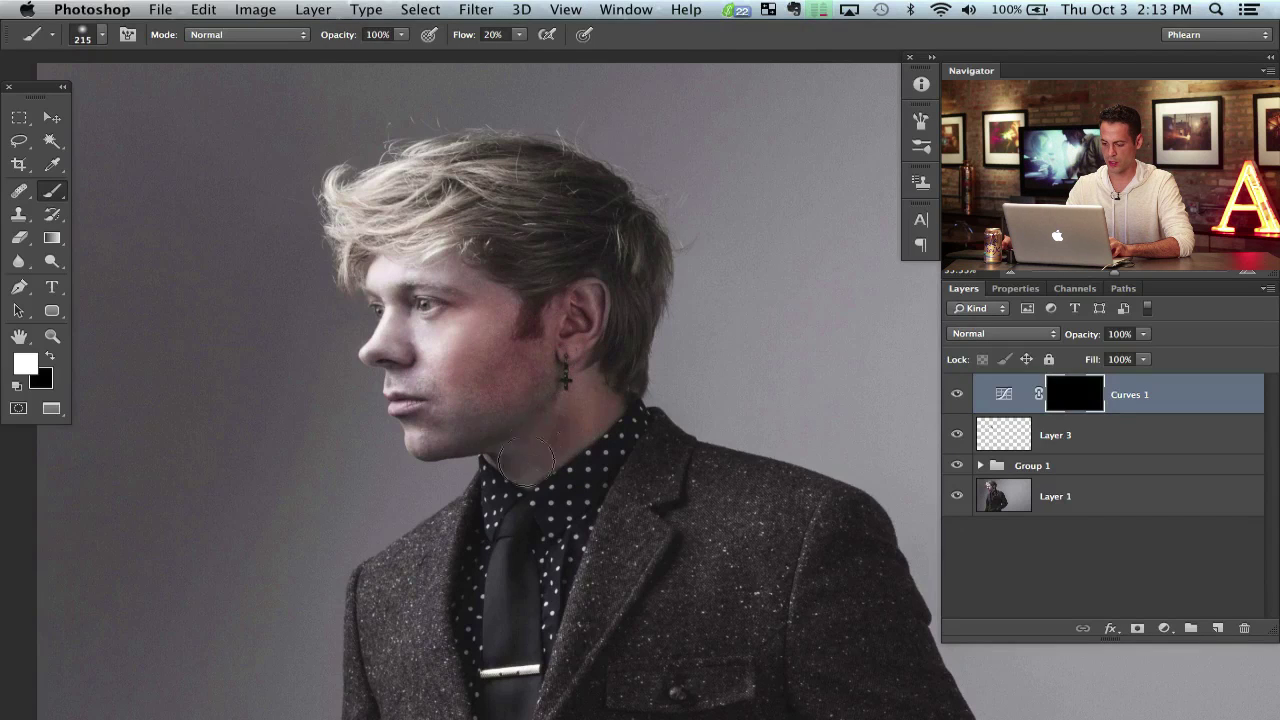
{"action": "left_click_drag", "start_coordinate": [523, 460], "coordinate": [508, 460], "text": "ctrl+alt"}
{"action": "left_click_drag", "start_coordinate": [480, 376], "coordinate": [486, 376], "text": "ctrl+alt"}
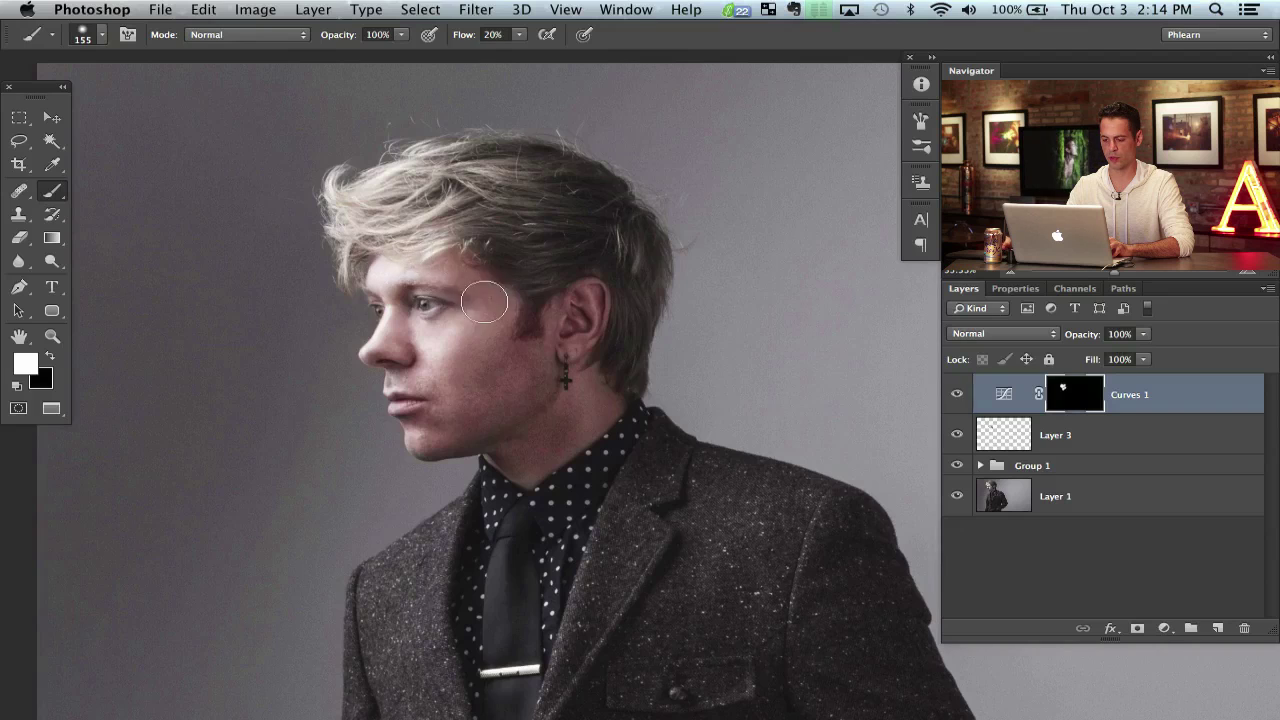
{"action": "left_click_drag", "start_coordinate": [494, 306], "coordinate": [531, 320], "text": "ctrl+alt"}
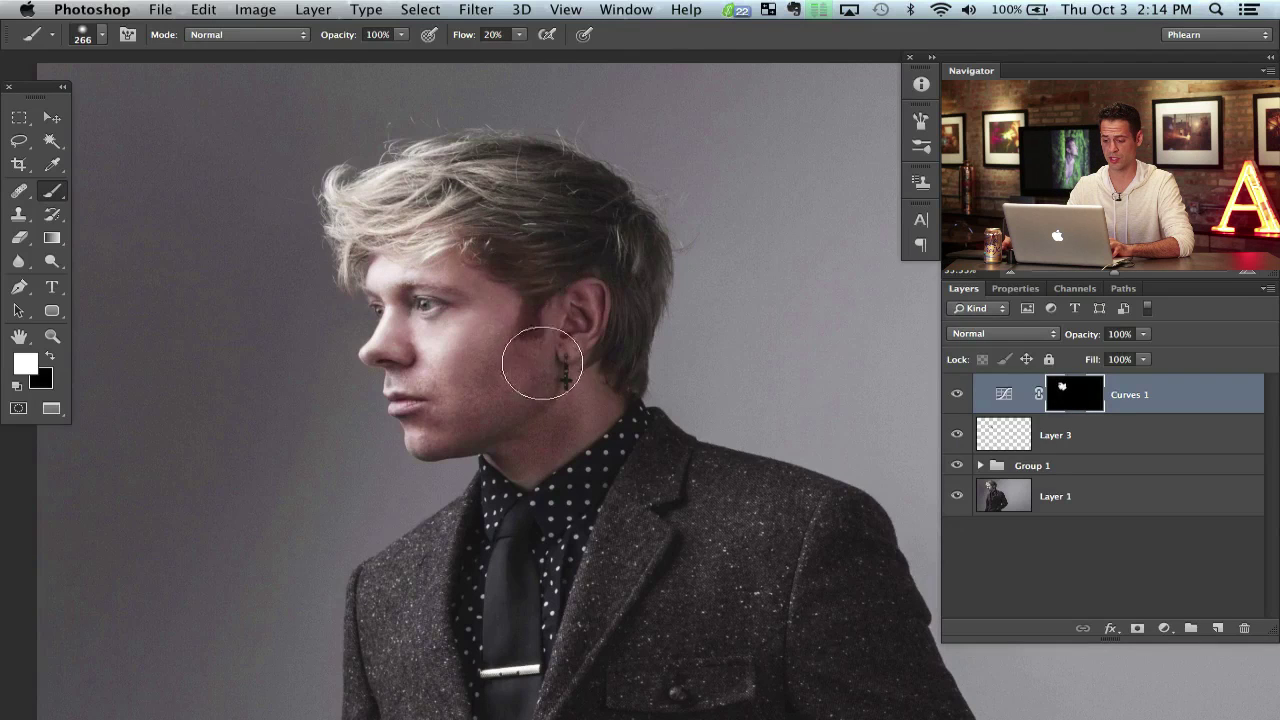
{"action": "left_click_drag", "start_coordinate": [429, 437], "coordinate": [421, 447]}
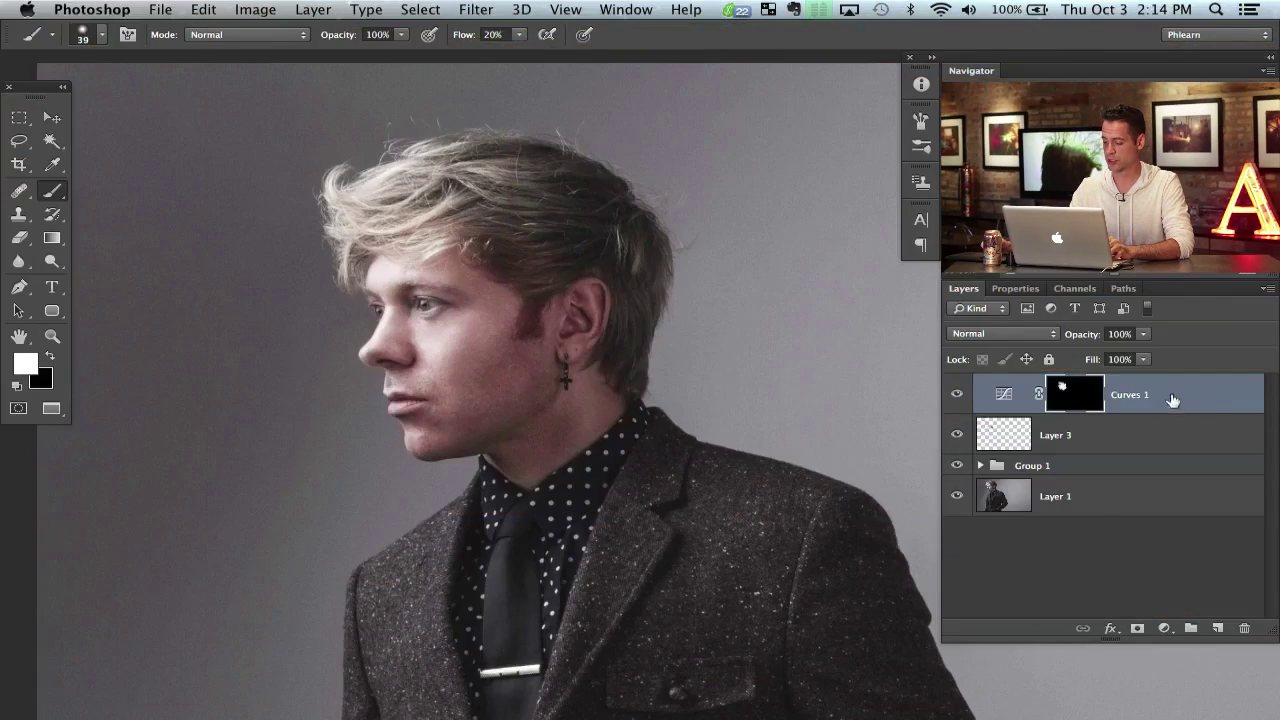
Split the Curves layer's Blend If black slider for the underlying layer to 0 / 255 and apply it.
{"action": "double_click", "coordinate": [1180, 406]}
{"action": "left_click_drag", "start_coordinate": [721, 472], "coordinate": [908, 466]}
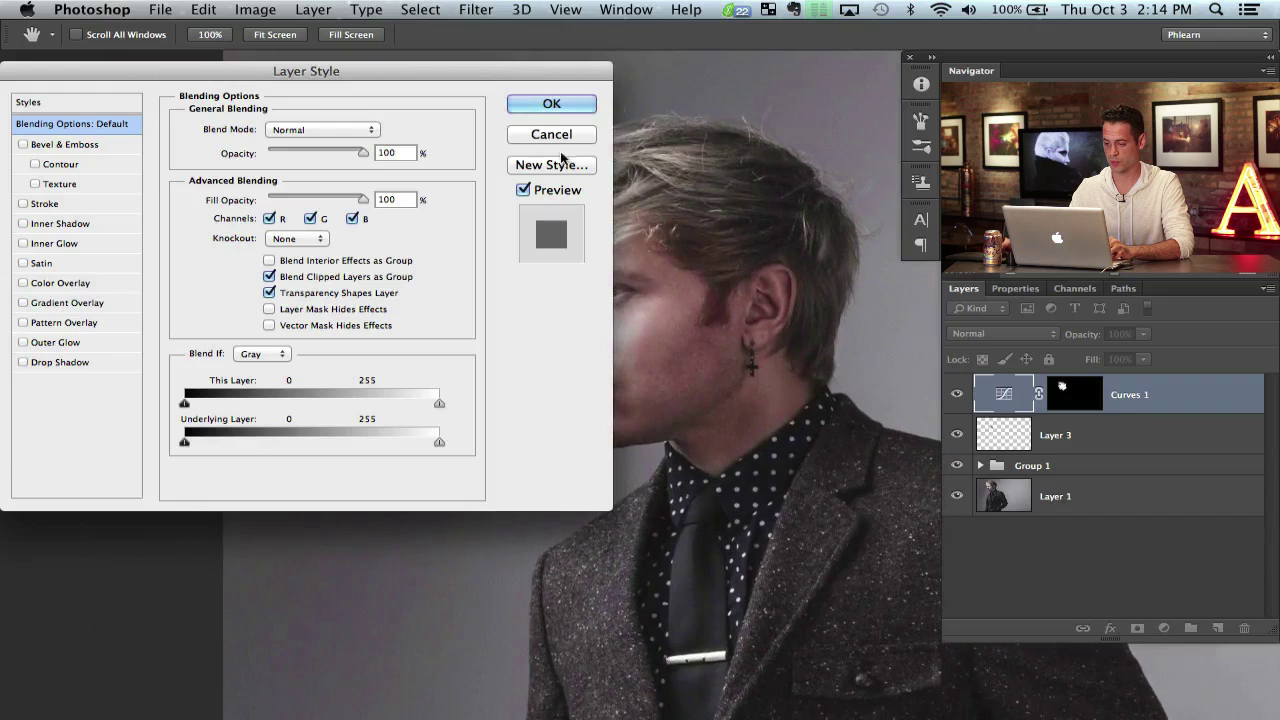
{"action": "left_click_drag", "start_coordinate": [400, 71], "coordinate": [308, 61]}
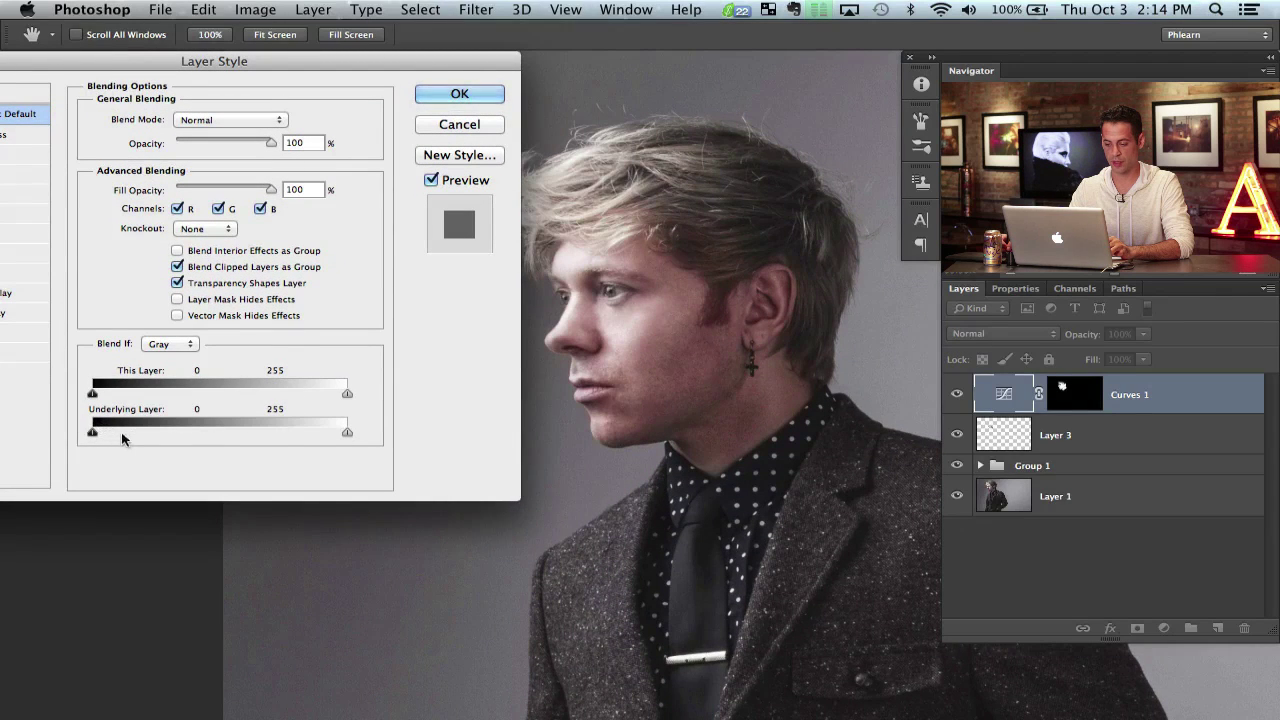
{"action": "left_click_drag", "start_coordinate": [94, 432], "coordinate": [445, 448]}
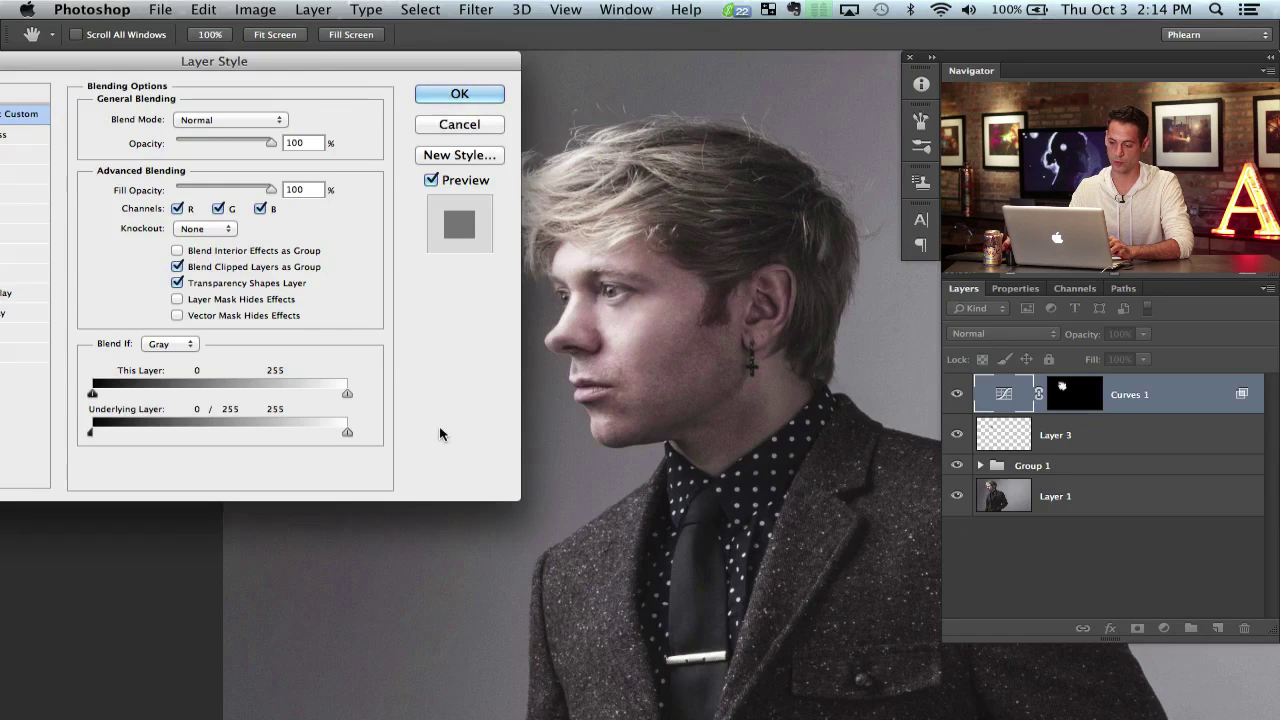
{"action": "left_click", "coordinate": [474, 98]}
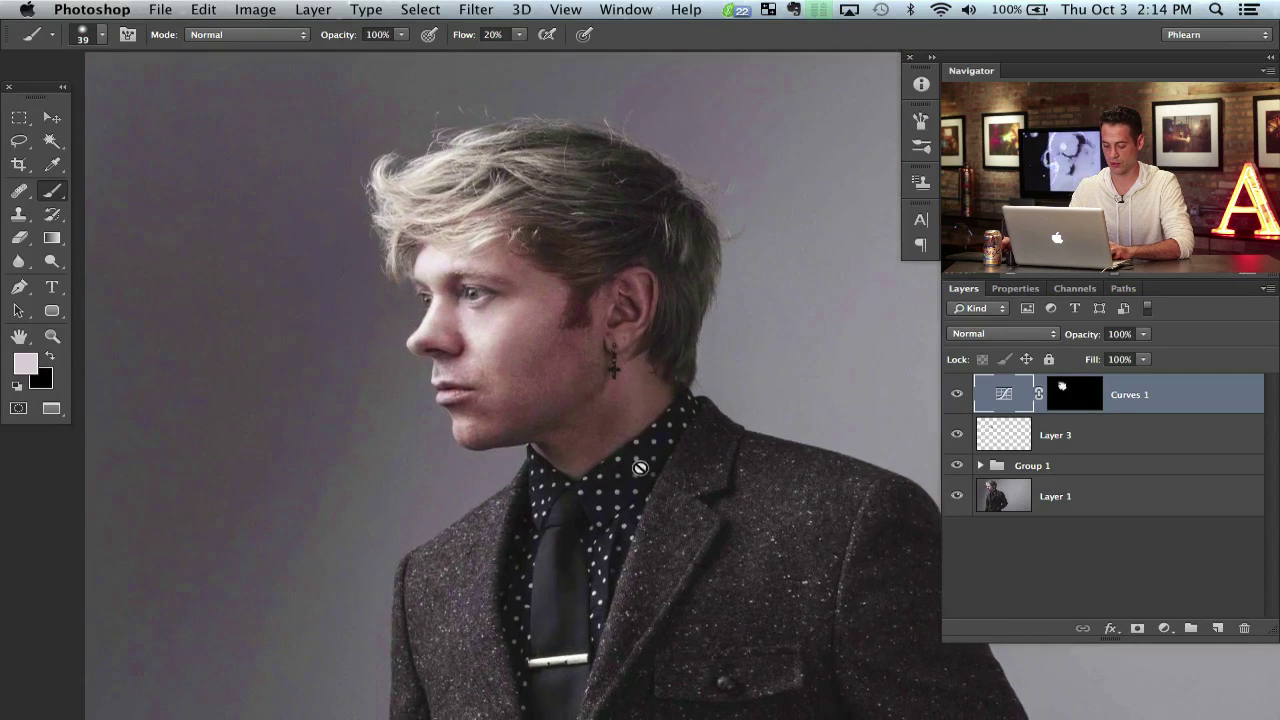
Compare the skin with and without the Blend If setting and with the Curves layer hidden and shown.
{"action": "key", "text": "super+z"}
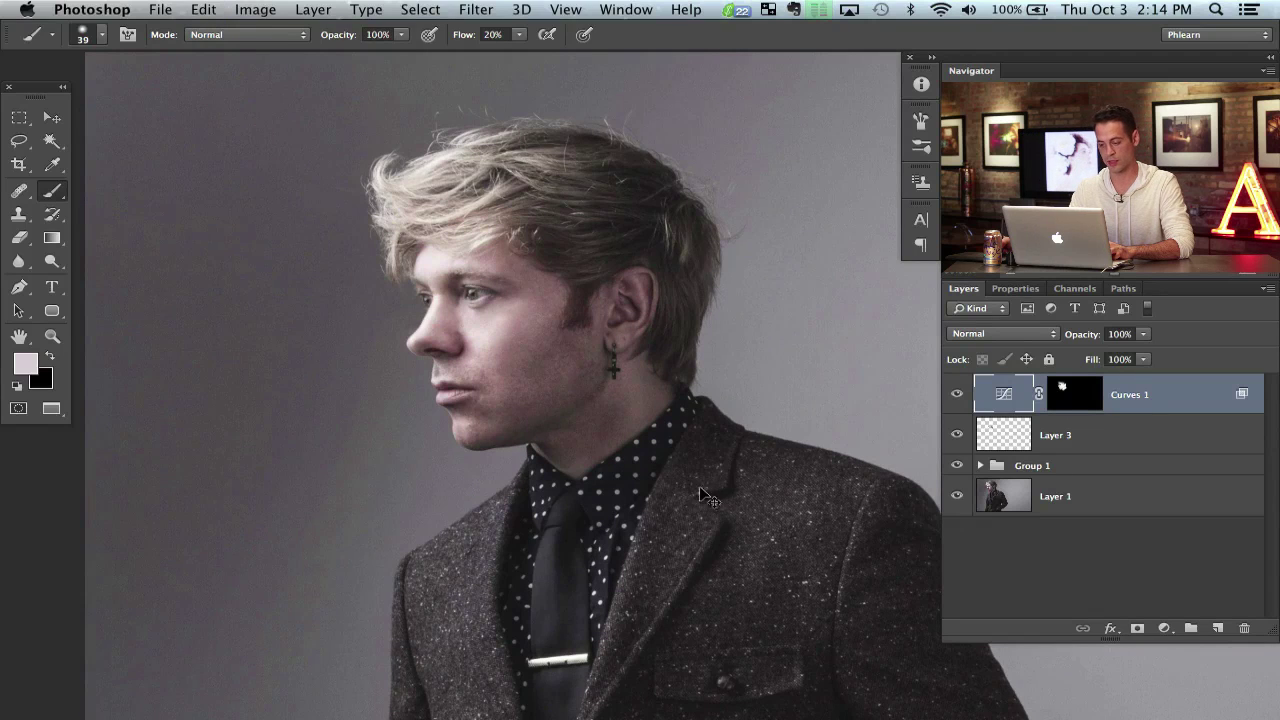
{"action": "key", "text": "super+z"}
{"action": "key", "text": "super+z"}
{"action": "left_click", "coordinate": [962, 393]}
{"action": "left_click", "coordinate": [959, 397]}
{"action": "left_click", "coordinate": [957, 400]}
{"action": "left_click", "coordinate": [957, 400]}
{"action": "left_click", "coordinate": [956, 400]}
{"action": "left_click", "coordinate": [955, 400]}
{"action": "left_click", "coordinate": [954, 400]}
{"action": "left_click", "coordinate": [955, 400]}
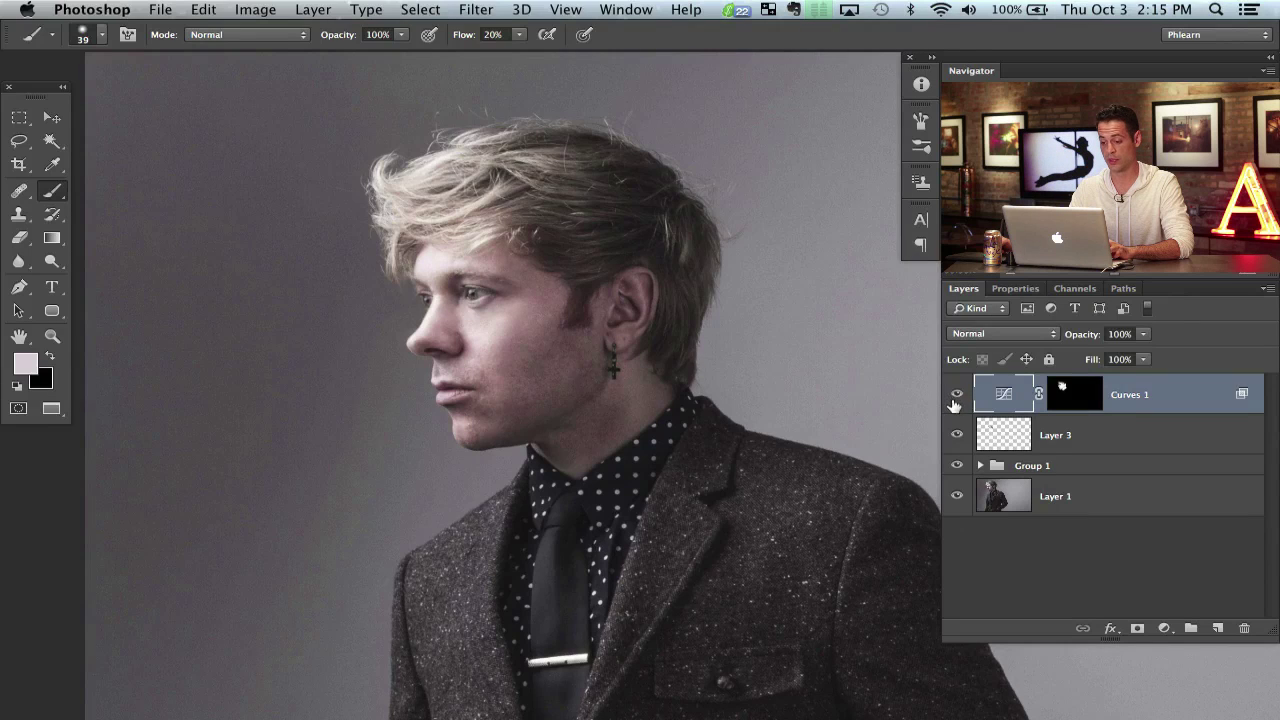
{"action": "left_click", "coordinate": [956, 398]}
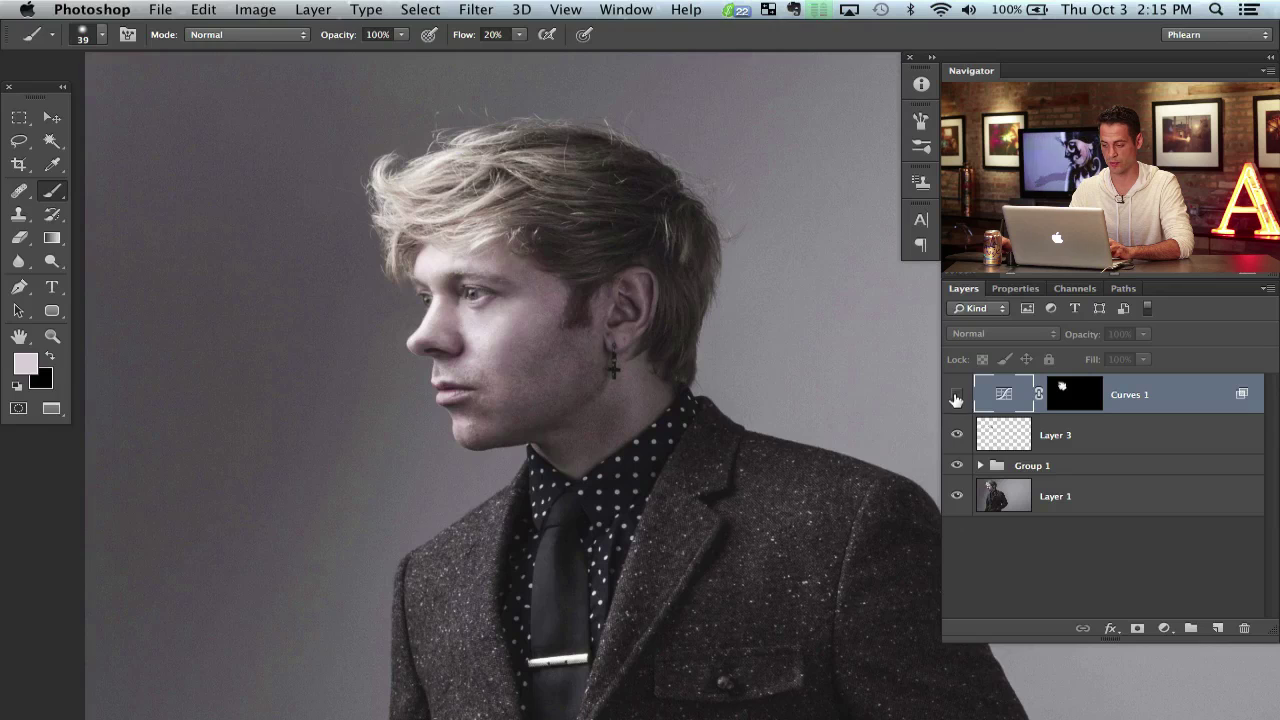
{"action": "left_click", "coordinate": [958, 397]}
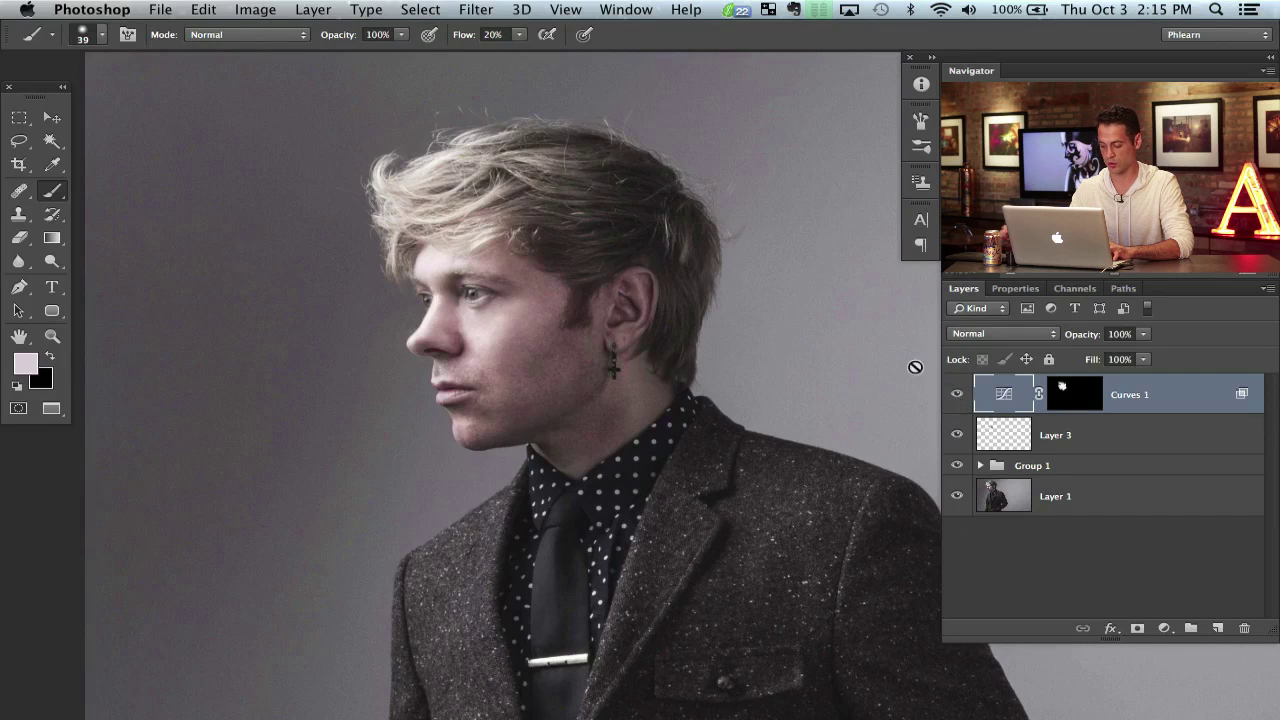
Reopen the Curves adjustment and refine its individual colour channels to balance the skin tone.
{"action": "key", "text": "super+minus"}
{"action": "key", "text": "super+minus"}
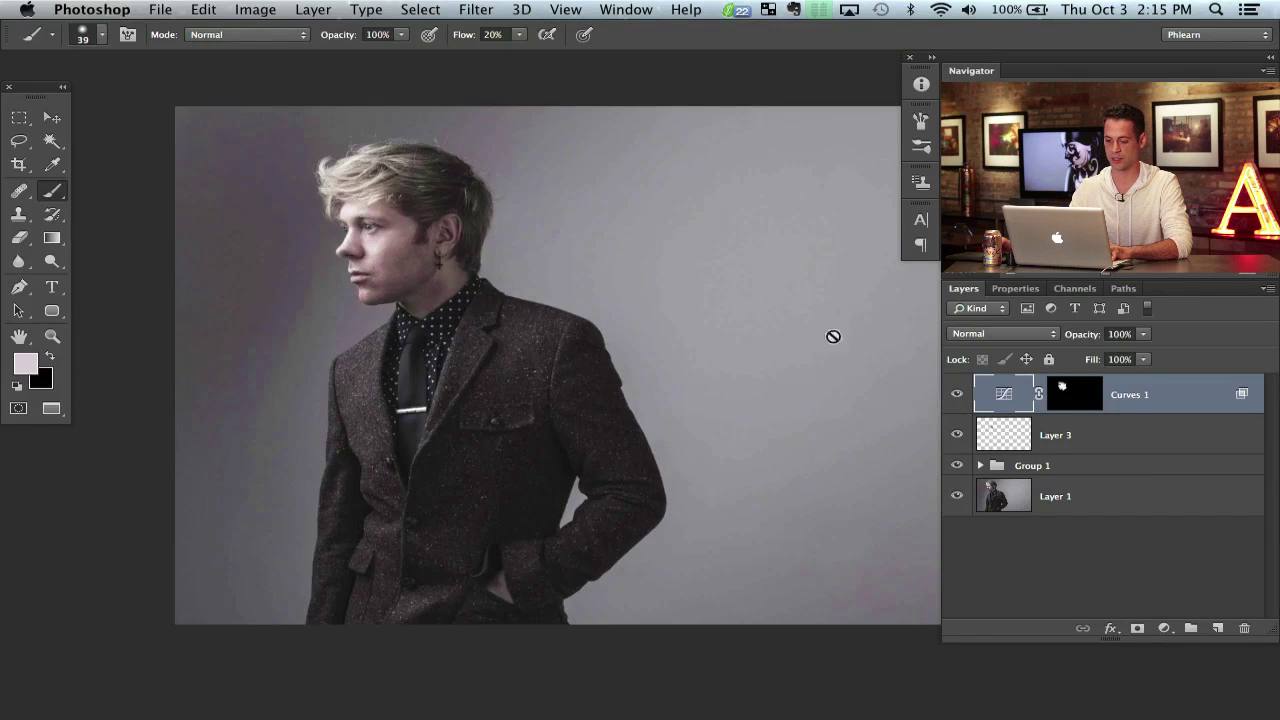
{"action": "double_click", "coordinate": [1006, 397]}
{"action": "left_click", "coordinate": [1062, 368]}
{"action": "left_click", "coordinate": [1060, 387]}
{"action": "mouse_move", "coordinate": [1111, 496]}
{"action": "left_mouse_down"}
{"action": "mouse_move", "coordinate": [1109, 464]}
{"action": "mouse_move", "coordinate": [1126, 510]}
{"action": "mouse_move", "coordinate": [1122, 498]}
{"action": "left_mouse_up"}
{"action": "left_click", "coordinate": [1056, 367]}
{"action": "left_click", "coordinate": [1047, 388]}
{"action": "left_click", "coordinate": [963, 289]}
Compare the refined skin colour against the original by toggling the Curves layer's visibility.
{"action": "left_click", "coordinate": [957, 396]}
{"action": "left_click", "coordinate": [957, 396]}
{"action": "left_click", "coordinate": [957, 396]}
{"action": "left_click", "coordinate": [957, 396]}
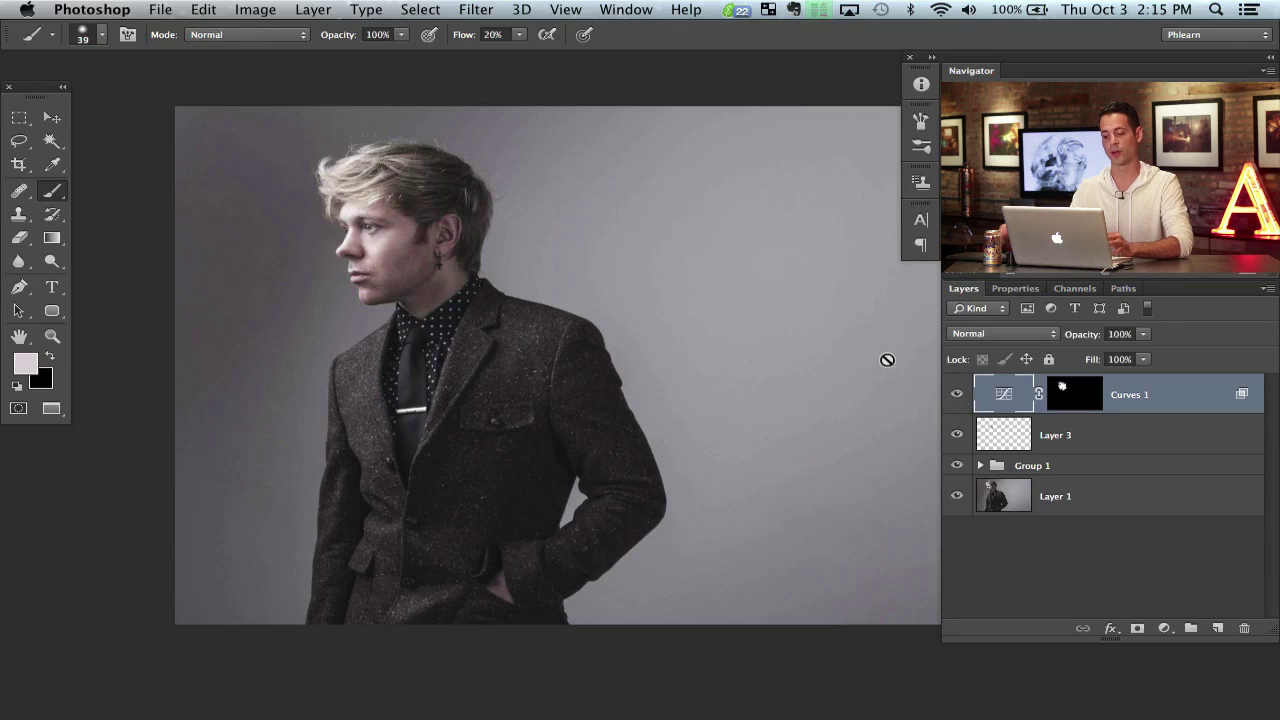
Lower the Curves layer's opacity to 83% and stamp all visible layers into a new layer on top.
{"action": "left_click_drag", "start_coordinate": [514, 356], "coordinate": [495, 358]}
{"action": "left_click_drag", "start_coordinate": [1077, 338], "coordinate": [1060, 341]}
{"action": "scroll", "coordinate": [685, 452], "scroll_direction": "right", "scroll_amount": 3}
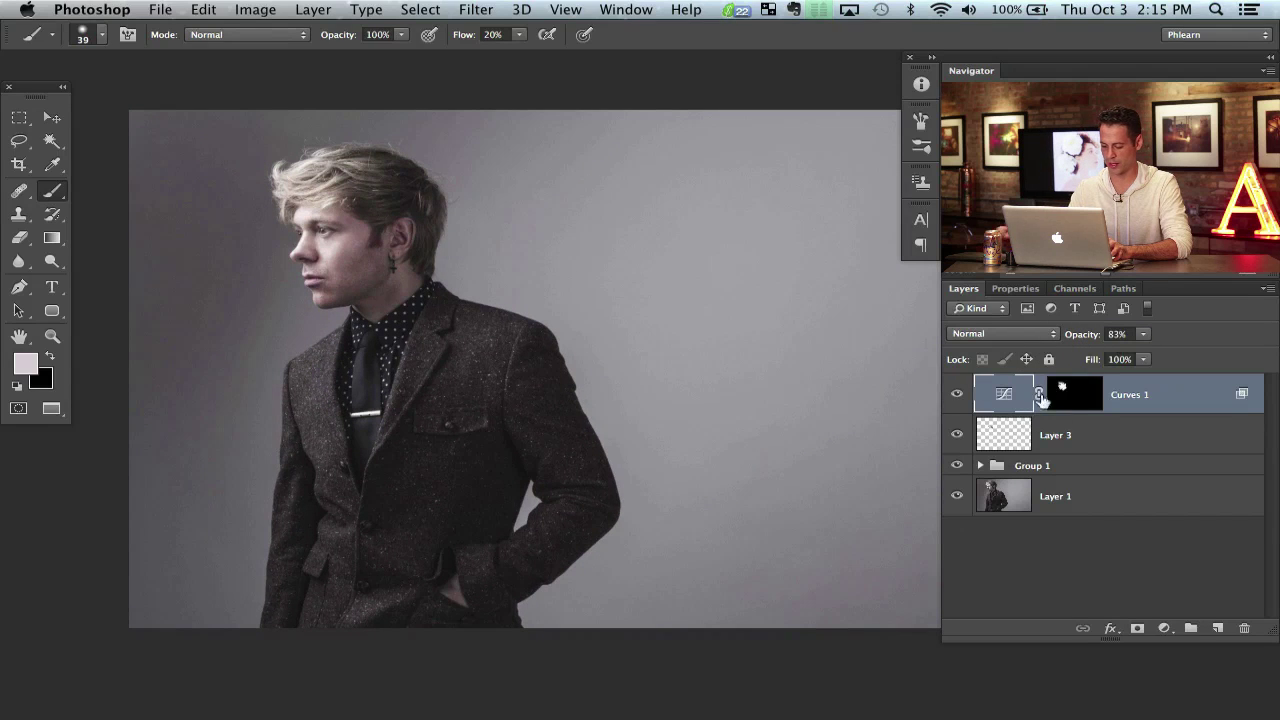
{"action": "key", "text": "super+alt+shift+e"}
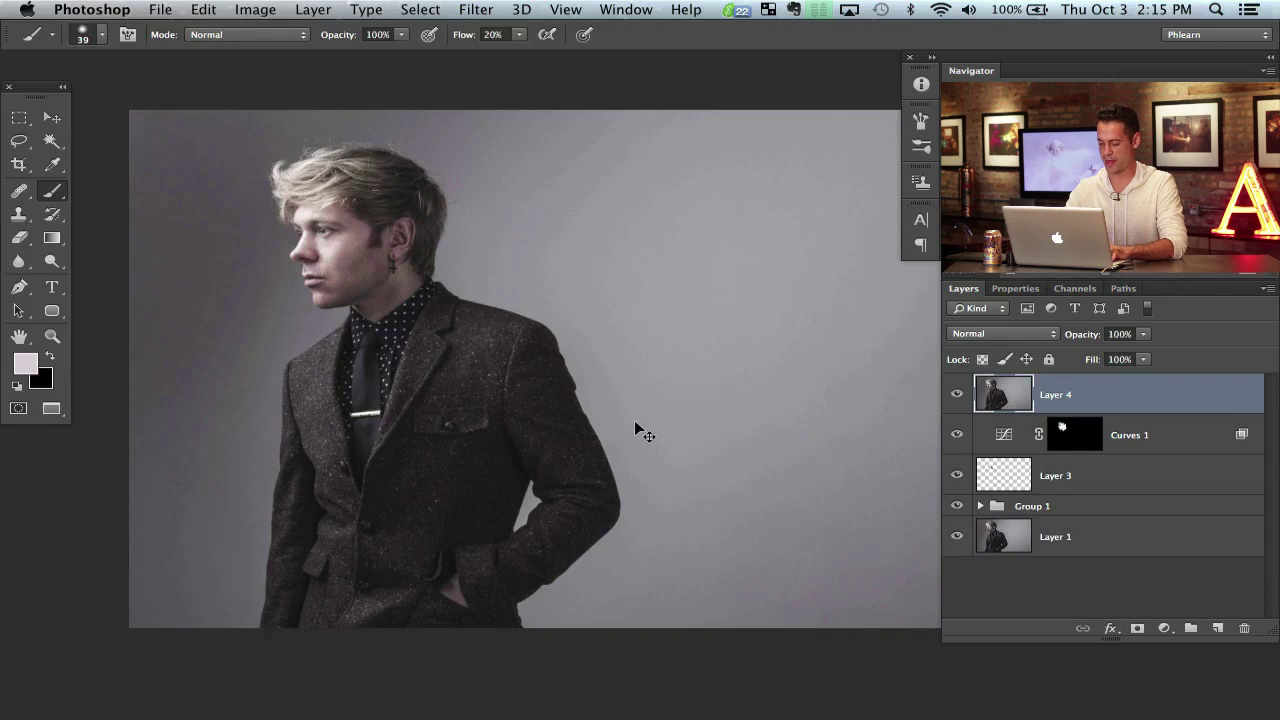
Stretch the merged Layer 4 horizontally well beyond the canvas with Free Transform.
{"action": "key", "text": "super+minus"}
{"action": "key", "text": "super+minus"}
{"action": "key", "text": "super+t"}
{"action": "left_click_drag", "start_coordinate": [738, 384], "coordinate": [989, 384]}
{"action": "key", "text": "Return"}
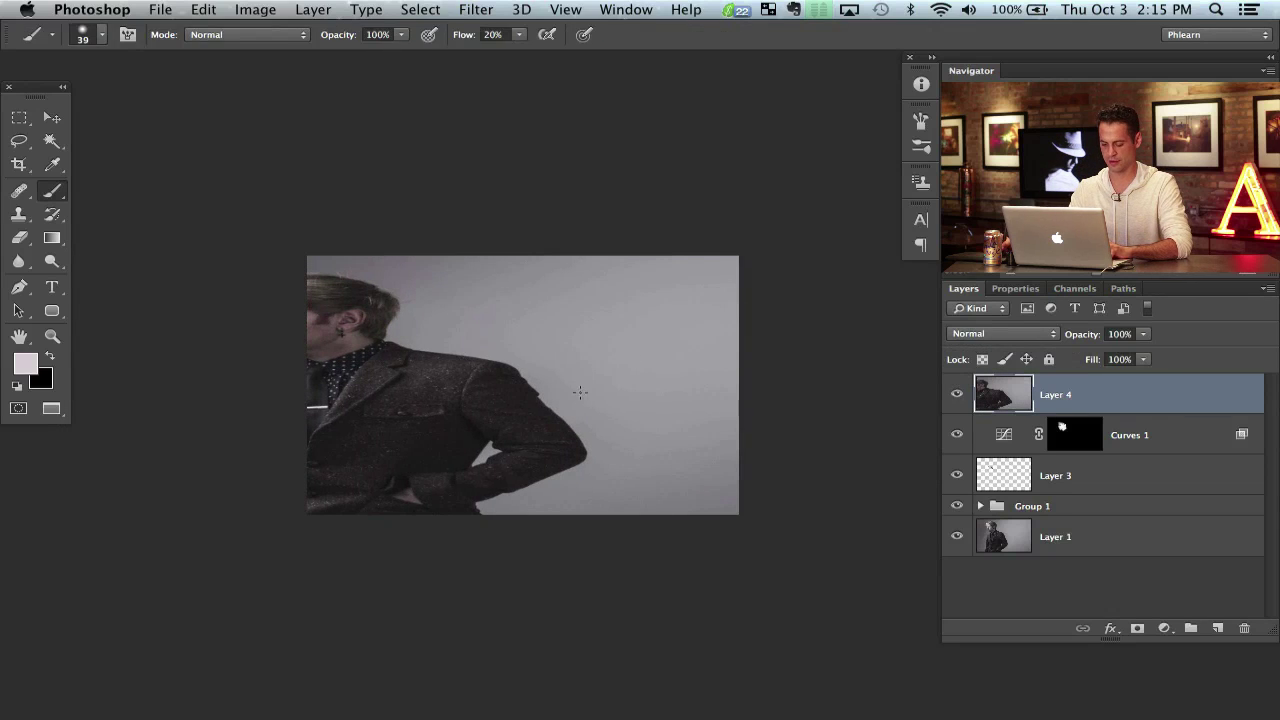
Move the stretched layer sideways until the man's face is back inside the canvas, keeping its opacity at 100%.
{"action": "key", "text": "v"}
{"action": "key", "text": "7"}
{"action": "key", "text": "9"}
{"action": "left_click_drag", "start_coordinate": [503, 434], "coordinate": [588, 427]}
{"action": "type", "text": "100"}
{"action": "key", "text": "Return"}
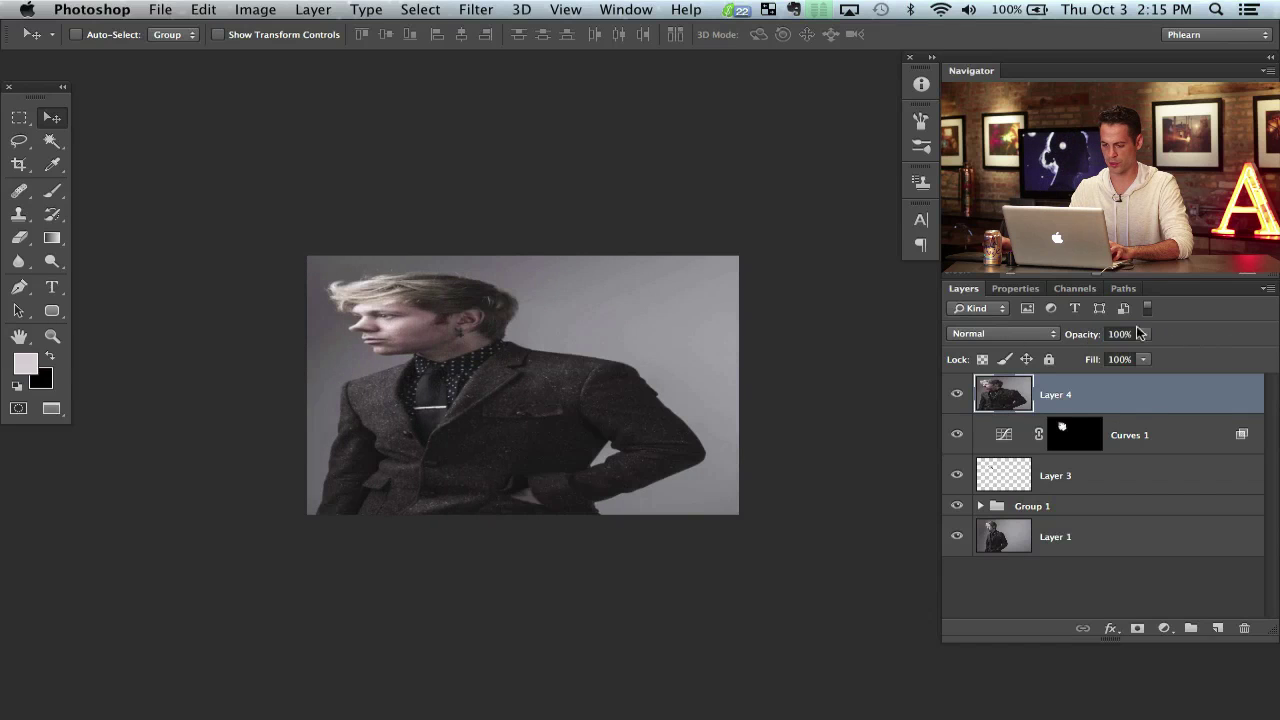
Apply a Motion Blur to Layer 4 with a 0° angle and a distance of 1438 pixels.
{"action": "left_click", "coordinate": [476, 12]}
{"action": "mouse_move", "coordinate": [528, 237]}
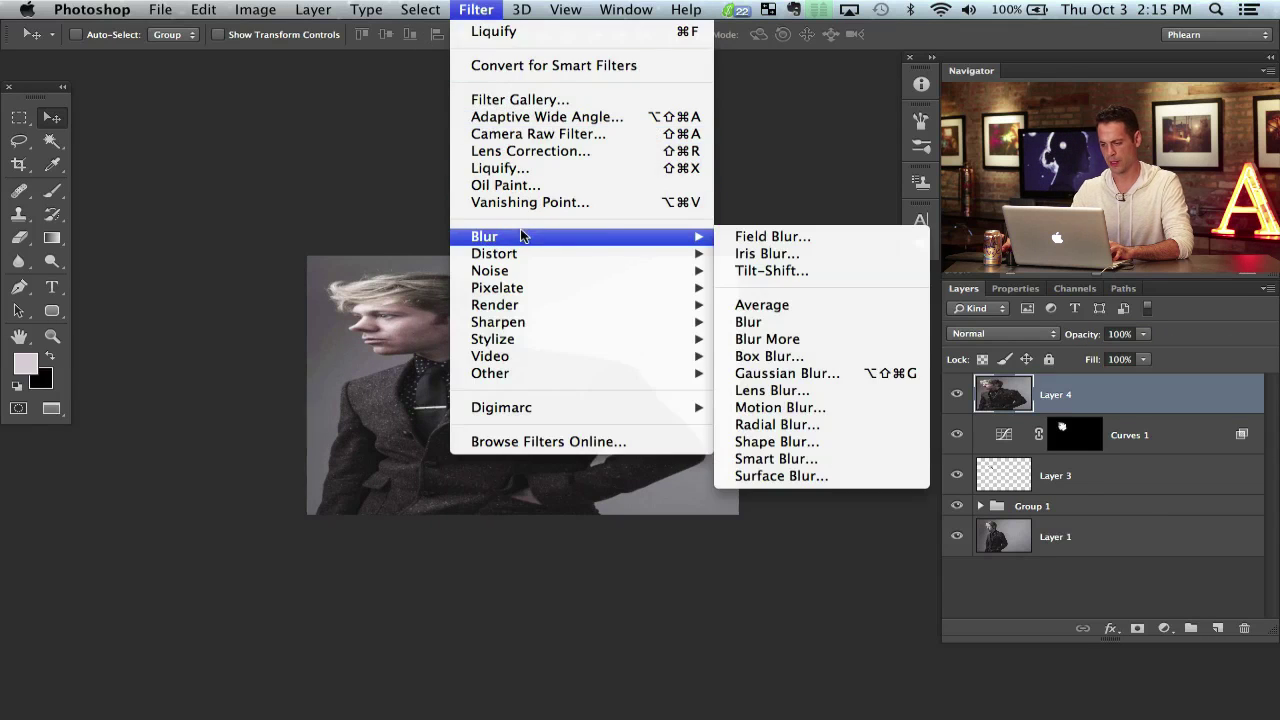
{"action": "left_click", "coordinate": [780, 408]}
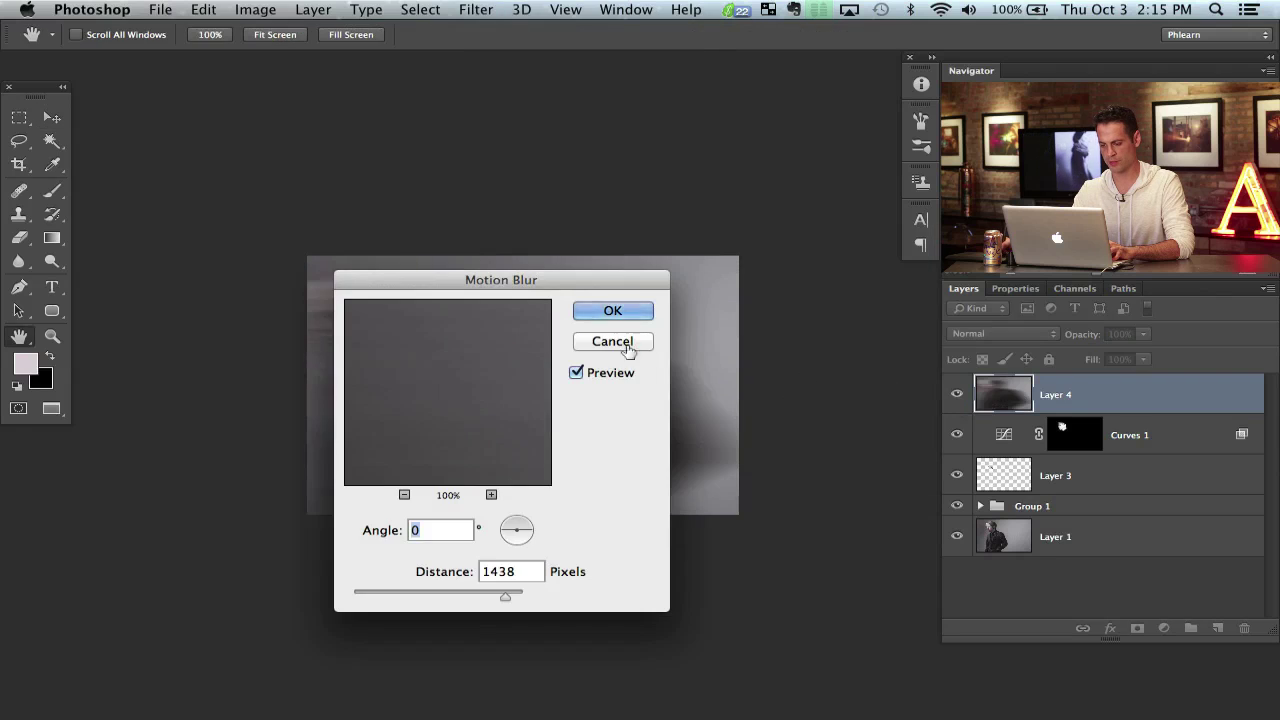
{"action": "left_click_drag", "start_coordinate": [558, 280], "coordinate": [242, 117]}
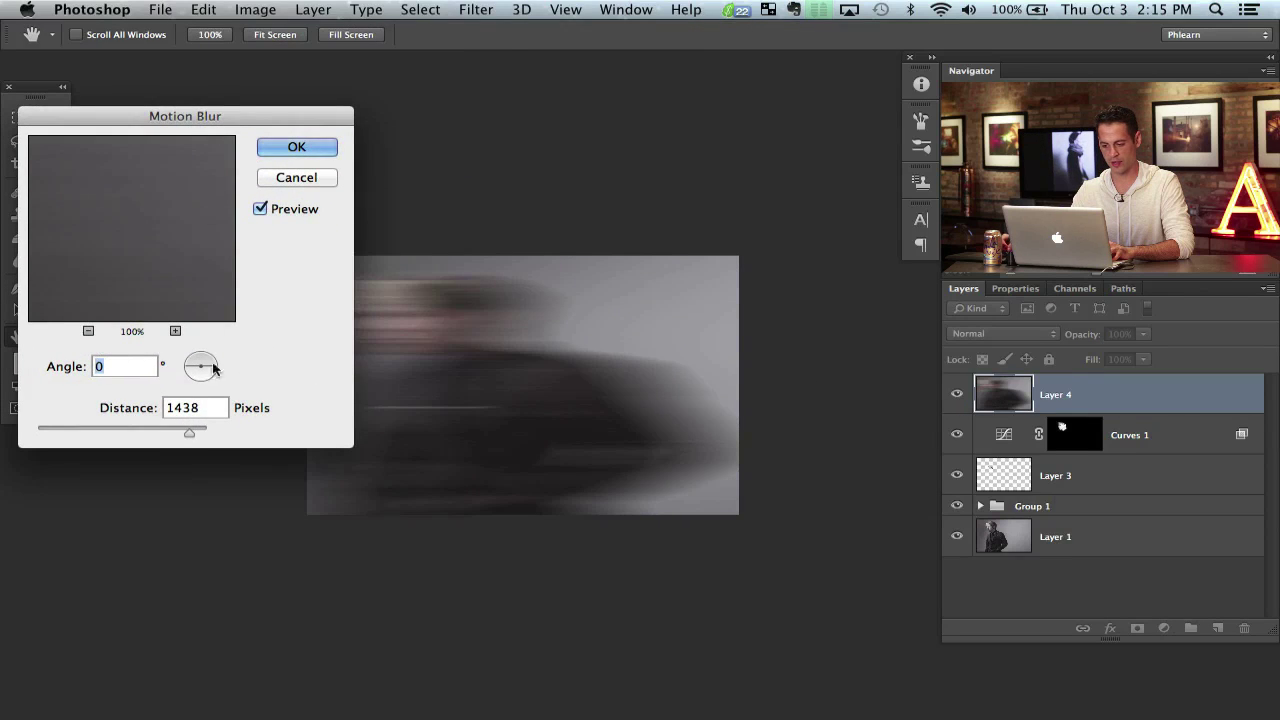
{"action": "left_click", "coordinate": [296, 148]}
Try Soft Light on the blurred layer and settle on Overlay as its blend mode.
{"action": "left_click", "coordinate": [967, 336]}
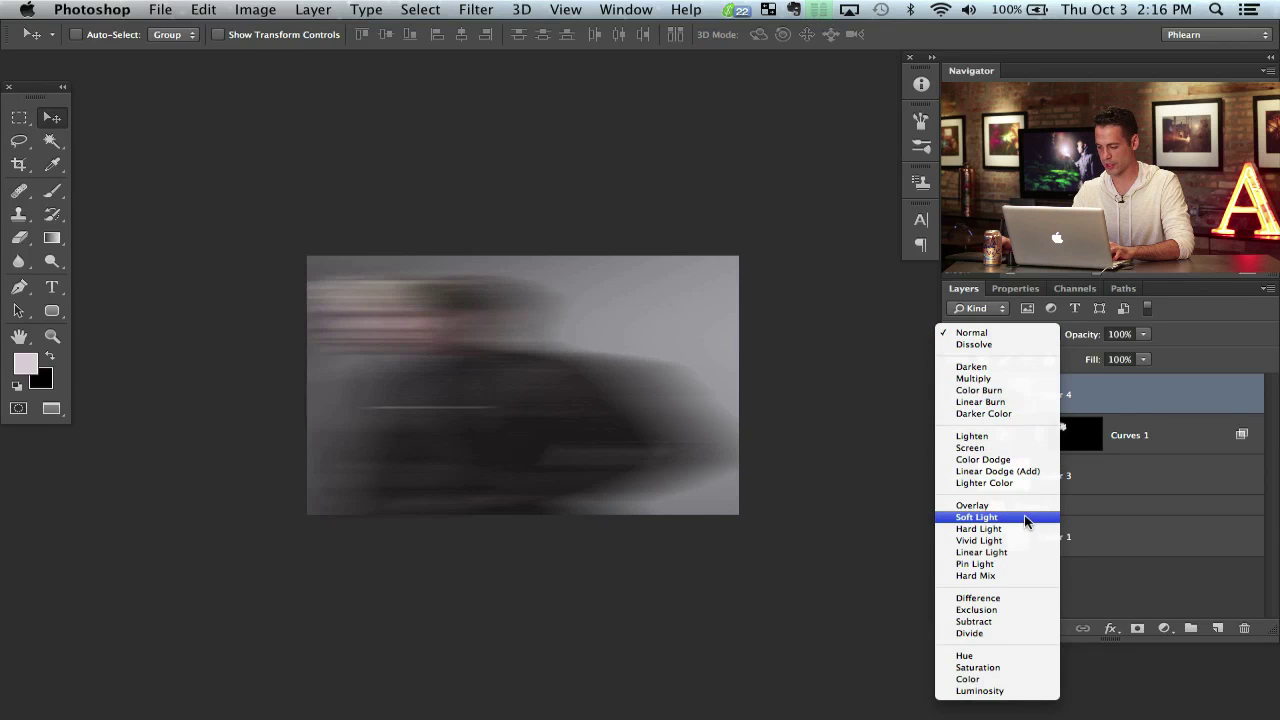
{"action": "left_click", "coordinate": [1026, 519]}
{"action": "key", "text": "super+equal"}
{"action": "key", "text": "super+equal"}
{"action": "left_click_drag", "start_coordinate": [563, 428], "coordinate": [591, 422]}
{"action": "left_click", "coordinate": [980, 336]}
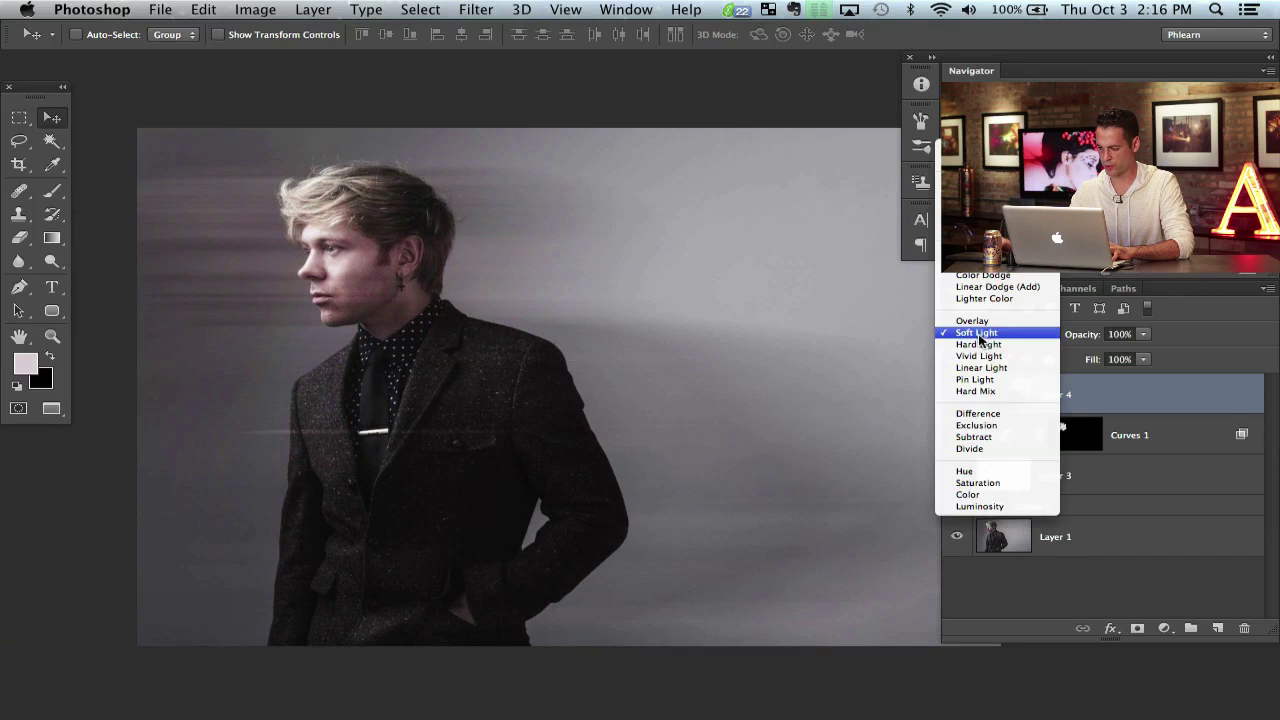
{"action": "left_click", "coordinate": [978, 323]}
Compare the portrait with the blurred overlay layer hidden and shown.
{"action": "left_click", "coordinate": [957, 395]}
{"action": "left_click", "coordinate": [957, 395]}
{"action": "left_click", "coordinate": [957, 395]}
{"action": "left_click", "coordinate": [957, 395]}
{"action": "left_click", "coordinate": [957, 395]}
{"action": "left_click", "coordinate": [957, 395]}
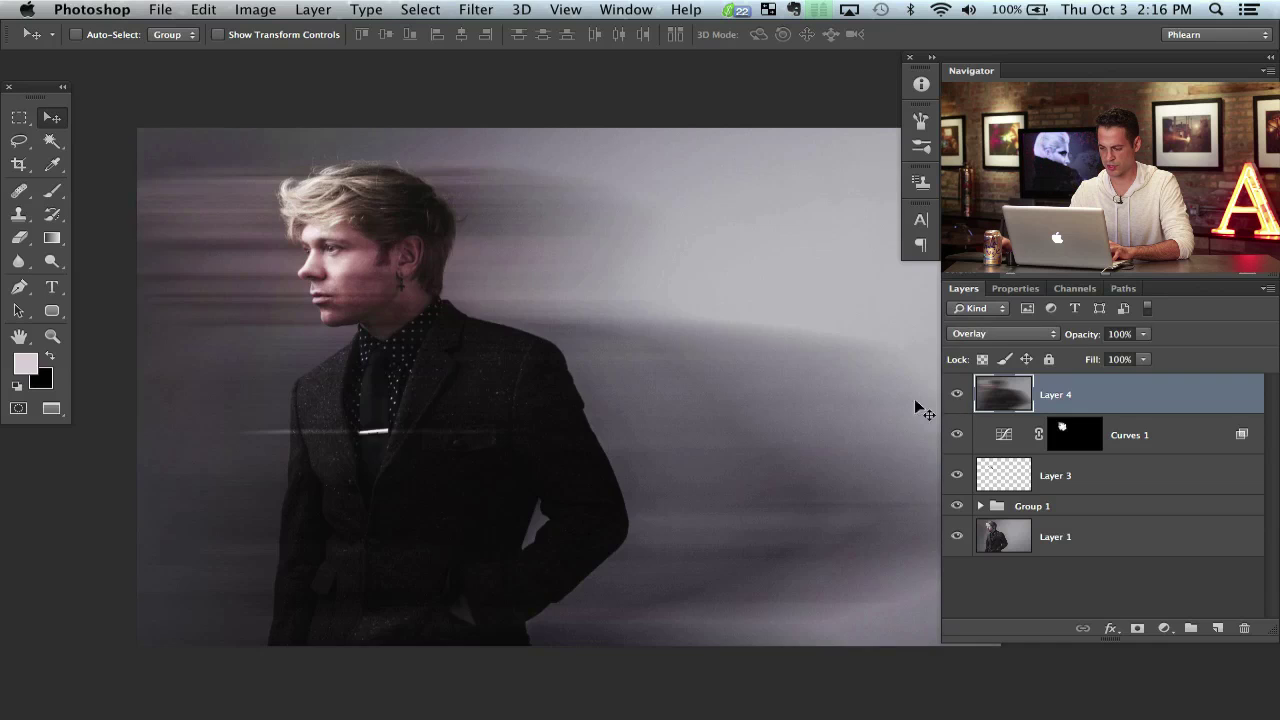
{"action": "left_click_drag", "start_coordinate": [520, 463], "coordinate": [535, 369]}
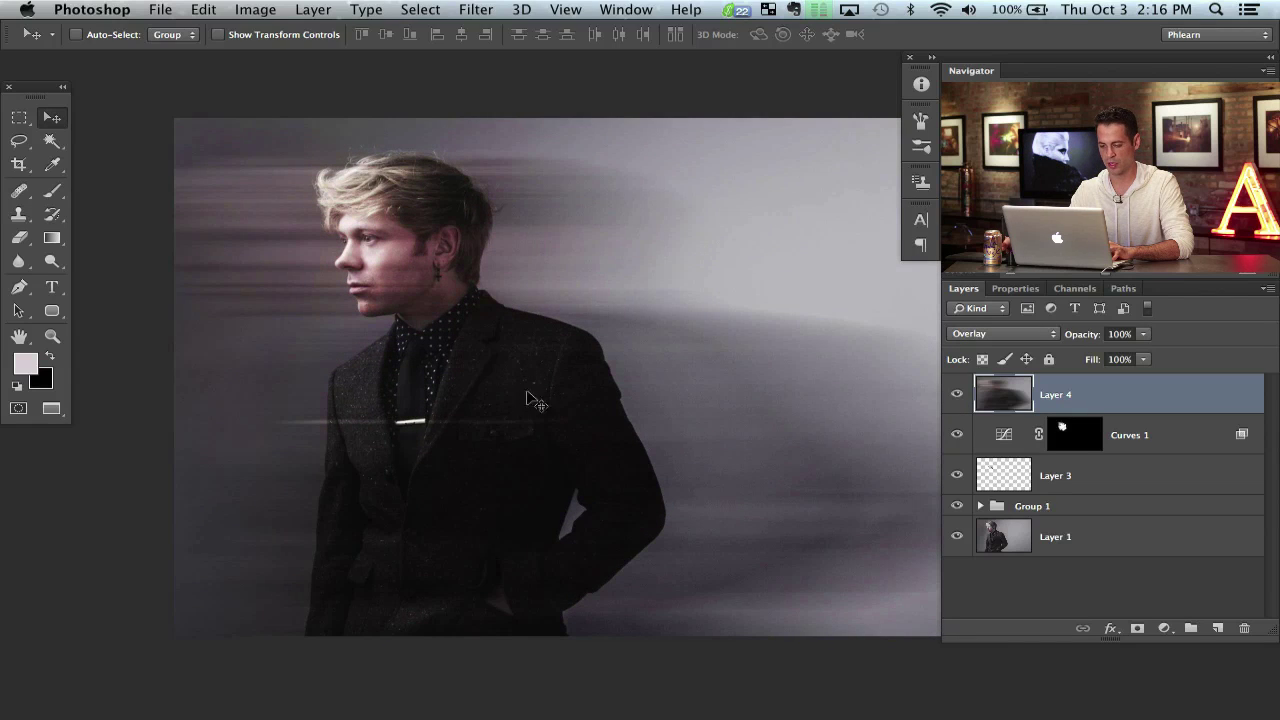
Split Layer 4's Blend If black slider for the underlying layer to 0 / 255 to protect the dark areas.
{"action": "double_click", "coordinate": [1116, 396]}
{"action": "left_click_drag", "start_coordinate": [460, 61], "coordinate": [282, 58]}
{"action": "left_click_drag", "start_coordinate": [507, 269], "coordinate": [756, 324]}
{"action": "key", "text": "alt"}
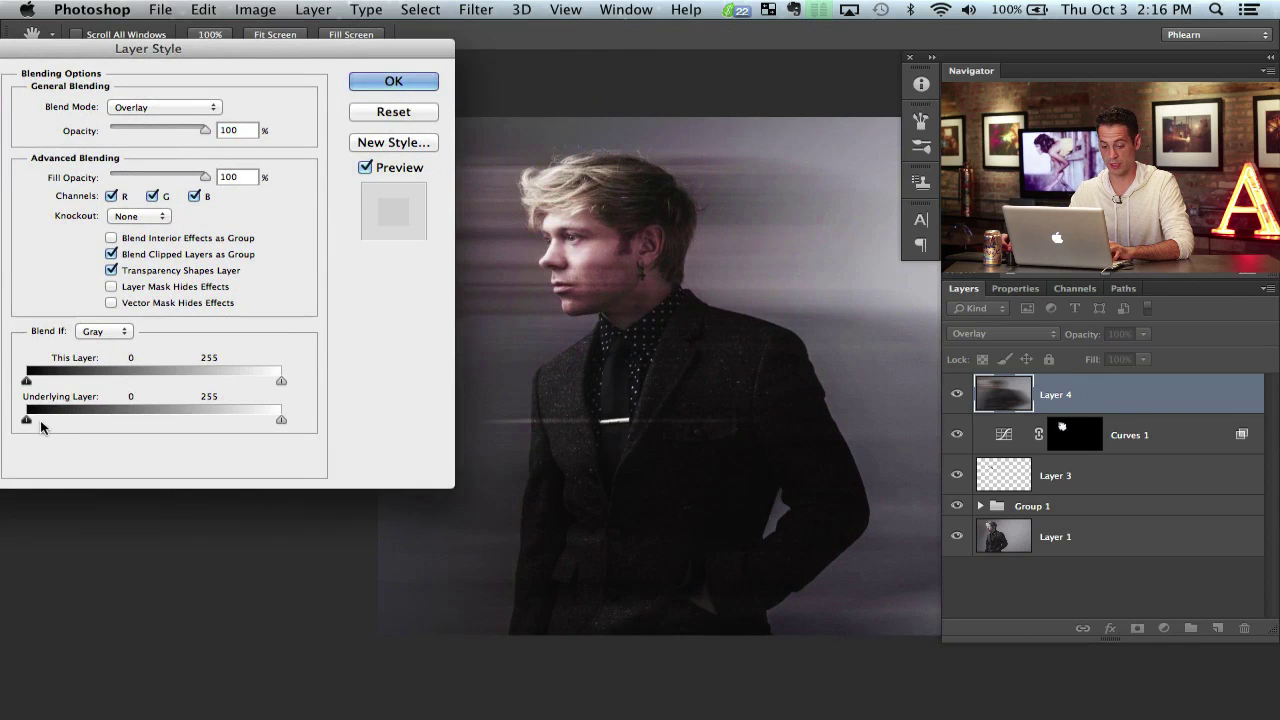
{"action": "left_click_drag", "start_coordinate": [66, 422], "coordinate": [325, 430]}
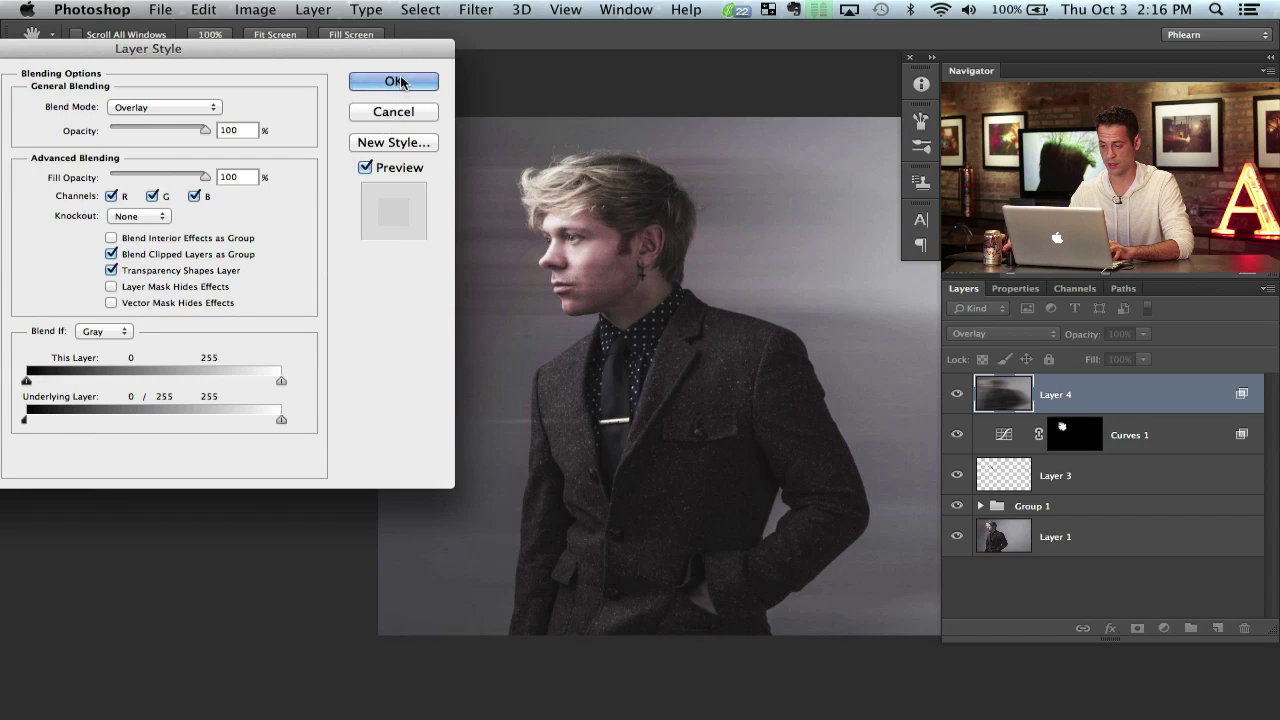
{"action": "left_click", "coordinate": [393, 81]}
Compare the image with and without the blurred layer after the Blend If adjustment.
{"action": "left_click_drag", "start_coordinate": [800, 342], "coordinate": [609, 340]}
{"action": "left_click", "coordinate": [957, 395]}
{"action": "left_click", "coordinate": [957, 395]}
{"action": "left_click", "coordinate": [957, 395]}
{"action": "left_click", "coordinate": [957, 395]}
{"action": "left_click", "coordinate": [957, 396]}
{"action": "left_click", "coordinate": [957, 396]}
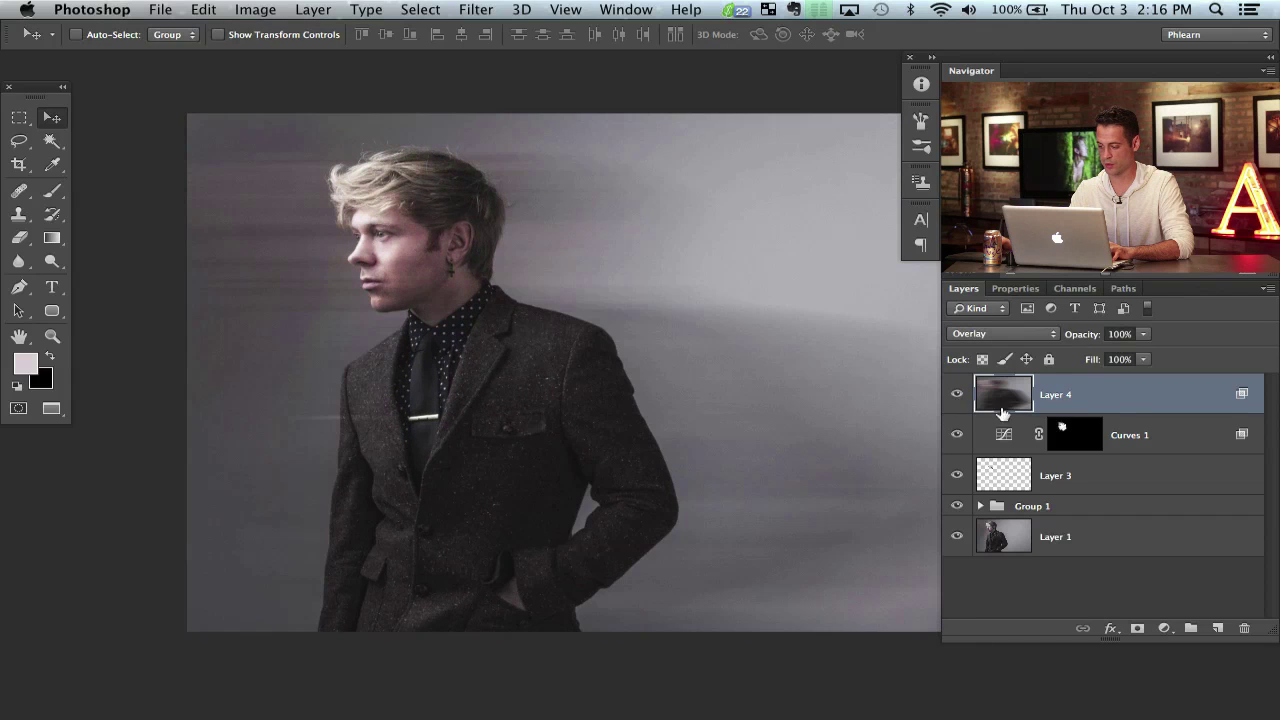
Add a mask to Layer 4 and paint out the streaks in front of the face with a large soft black brush at 30% flow.
{"action": "left_click", "coordinate": [1137, 628]}
{"action": "key", "text": "b"}
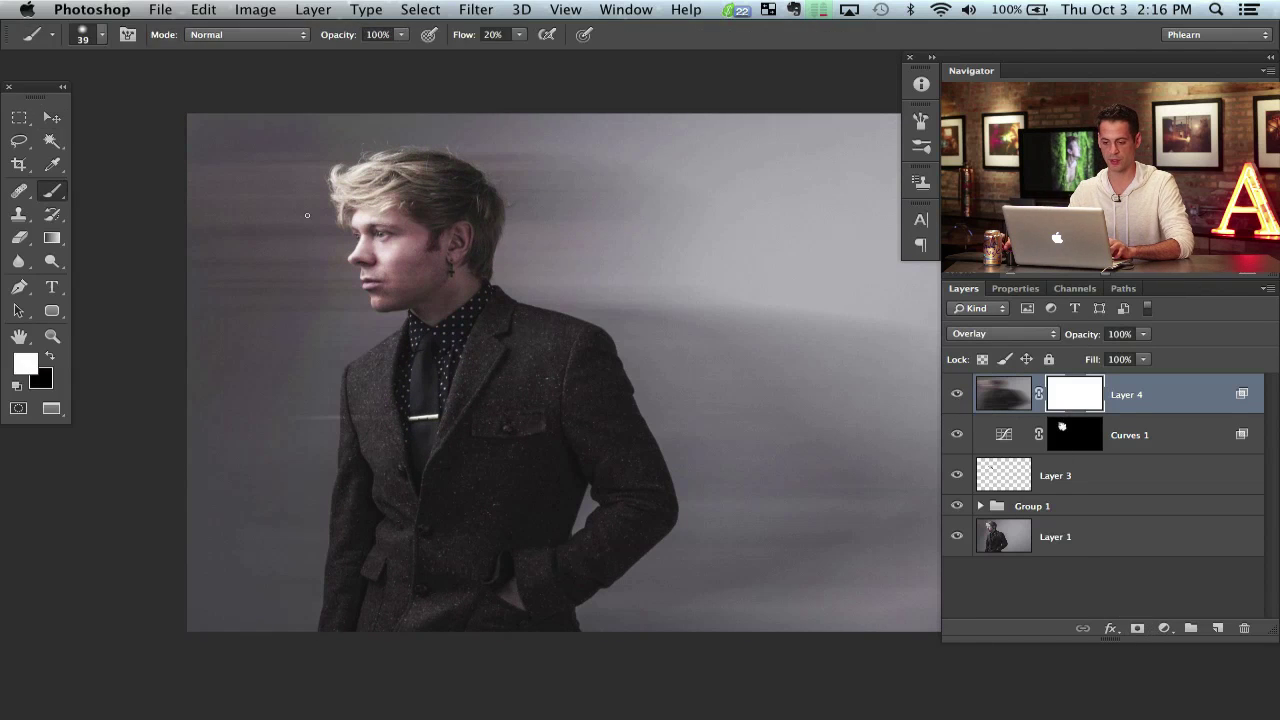
{"action": "right_click", "coordinate": [296, 204]}
{"action": "double_click", "coordinate": [329, 319]}
{"action": "left_click_drag", "start_coordinate": [246, 351], "coordinate": [245, 353]}
{"action": "mouse_move", "coordinate": [334, 330]}
{"action": "left_mouse_down"}
{"action": "mouse_move", "coordinate": [420, 300]}
{"action": "mouse_move", "coordinate": [432, 277]}
{"action": "left_mouse_up"}
{"action": "key", "text": "x"}
{"action": "mouse_move", "coordinate": [362, 221]}
{"action": "left_mouse_down"}
{"action": "mouse_move", "coordinate": [298, 280]}
{"action": "mouse_move", "coordinate": [258, 234]}
{"action": "mouse_move", "coordinate": [308, 160]}
{"action": "mouse_move", "coordinate": [208, 246]}
{"action": "mouse_move", "coordinate": [262, 207]}
{"action": "mouse_move", "coordinate": [260, 172]}
{"action": "mouse_move", "coordinate": [210, 214]}
{"action": "left_mouse_up"}
{"action": "key", "text": "shift+3"}
{"action": "mouse_move", "coordinate": [286, 197]}
{"action": "left_mouse_down"}
{"action": "mouse_move", "coordinate": [233, 219]}
{"action": "mouse_move", "coordinate": [293, 137]}
{"action": "mouse_move", "coordinate": [292, 198]}
{"action": "mouse_move", "coordinate": [348, 249]}
{"action": "mouse_move", "coordinate": [268, 188]}
{"action": "left_mouse_up"}
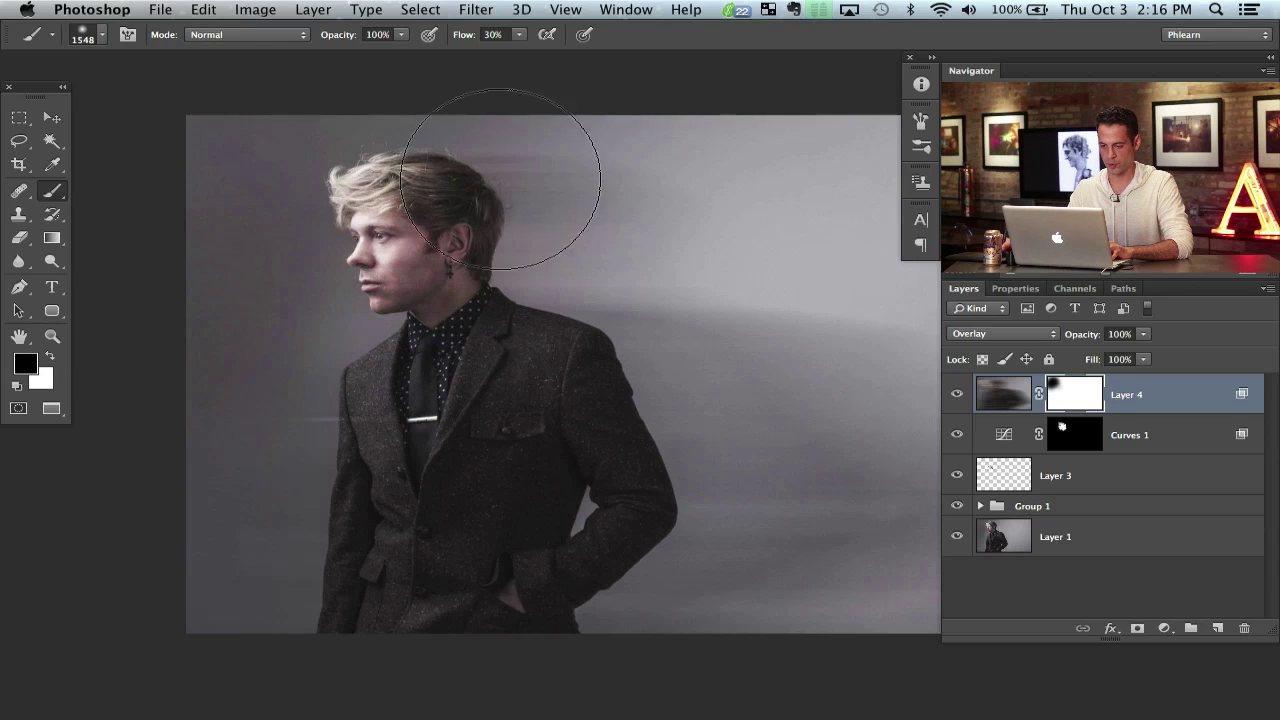
Fade more of the streaks around the figure and across the background by painting black on Layer 4's mask, enlarging the brush to 2309.
{"action": "mouse_move", "coordinate": [636, 318]}
{"action": "left_mouse_down"}
{"action": "mouse_move", "coordinate": [423, 414]}
{"action": "mouse_move", "coordinate": [337, 471]}
{"action": "mouse_move", "coordinate": [442, 542]}
{"action": "mouse_move", "coordinate": [423, 557]}
{"action": "mouse_move", "coordinate": [480, 563]}
{"action": "mouse_move", "coordinate": [500, 430]}
{"action": "left_mouse_up"}
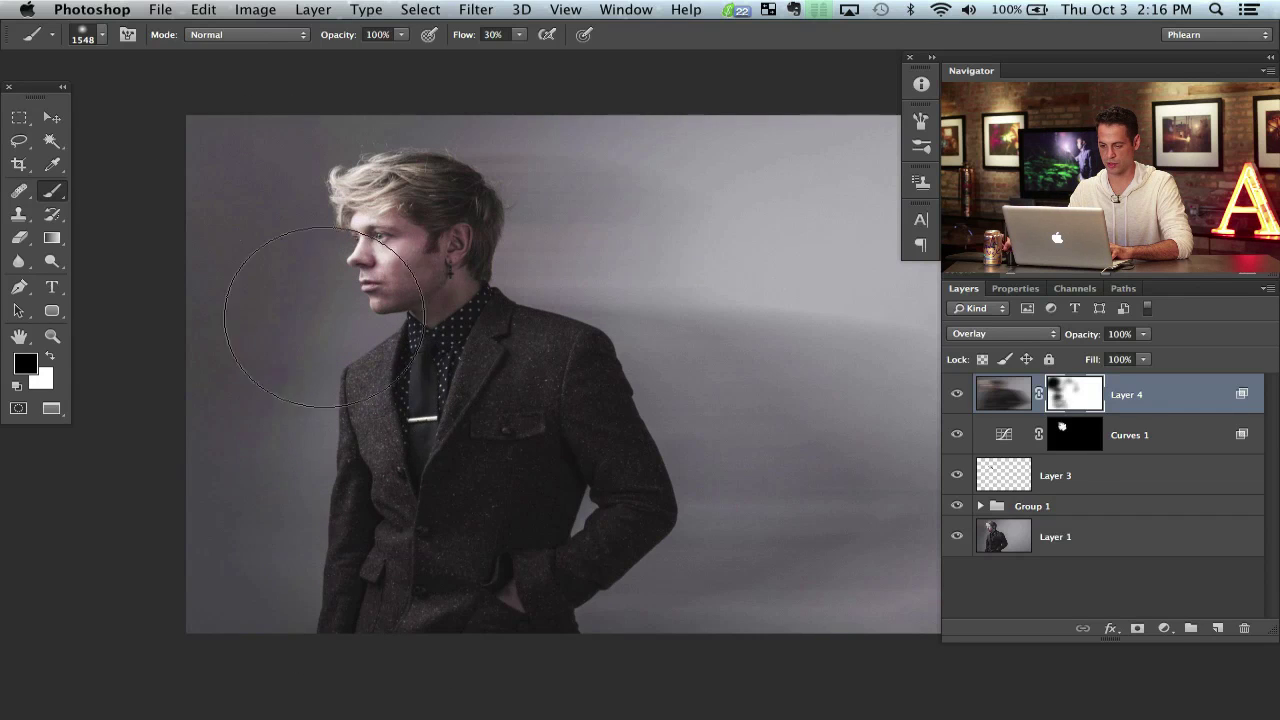
{"action": "key", "text": "super+minus"}
{"action": "mouse_move", "coordinate": [393, 432]}
{"action": "left_mouse_down"}
{"action": "mouse_move", "coordinate": [369, 406]}
{"action": "mouse_move", "coordinate": [241, 394]}
{"action": "left_mouse_up"}
{"action": "left_click_drag", "start_coordinate": [471, 380], "coordinate": [506, 388]}
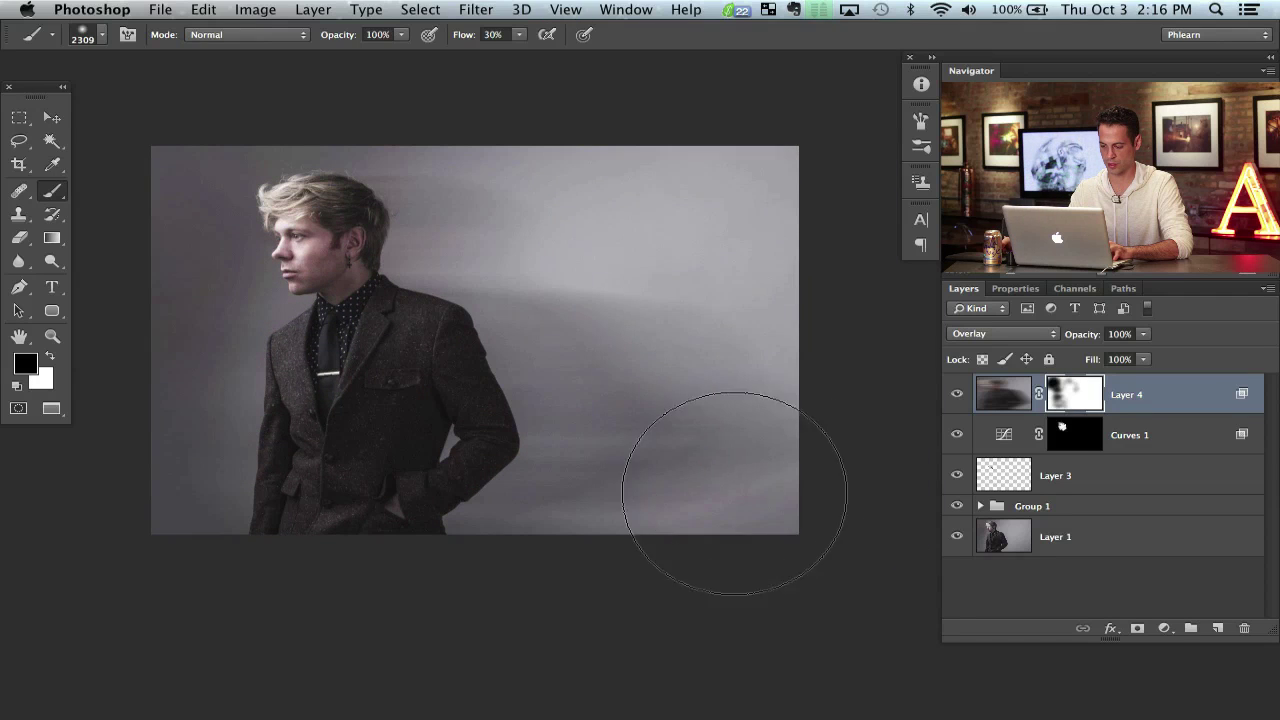
Compare the masked streak effect against the image without it by toggling Layer 4's visibility.
{"action": "left_click", "coordinate": [956, 395]}
{"action": "left_click", "coordinate": [956, 395]}
{"action": "left_click", "coordinate": [956, 395]}
{"action": "left_click", "coordinate": [956, 395]}
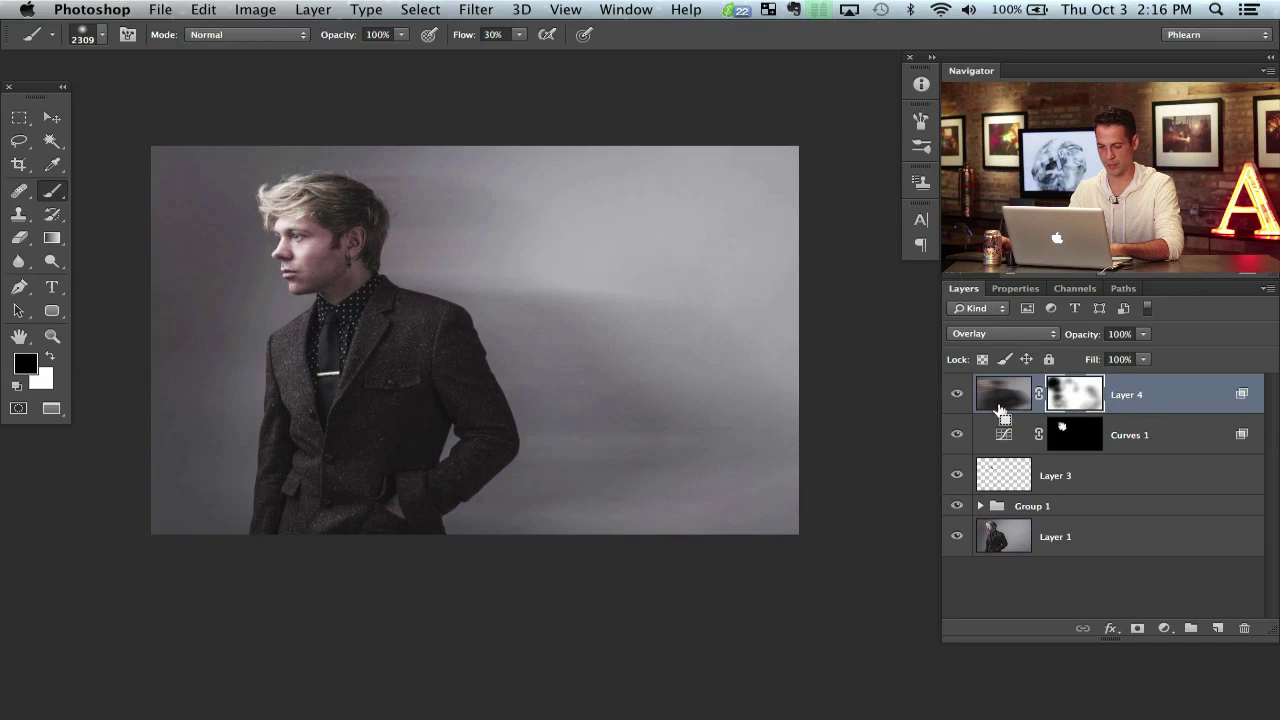
Duplicate Layer 4 and fill the copy's mask with black to hide its blur.
{"action": "key", "text": "super+j"}
{"action": "left_click_drag", "start_coordinate": [1062, 393], "coordinate": [1074, 391]}
{"action": "key", "text": "x"}
{"action": "key", "text": "super+BackSpace"}
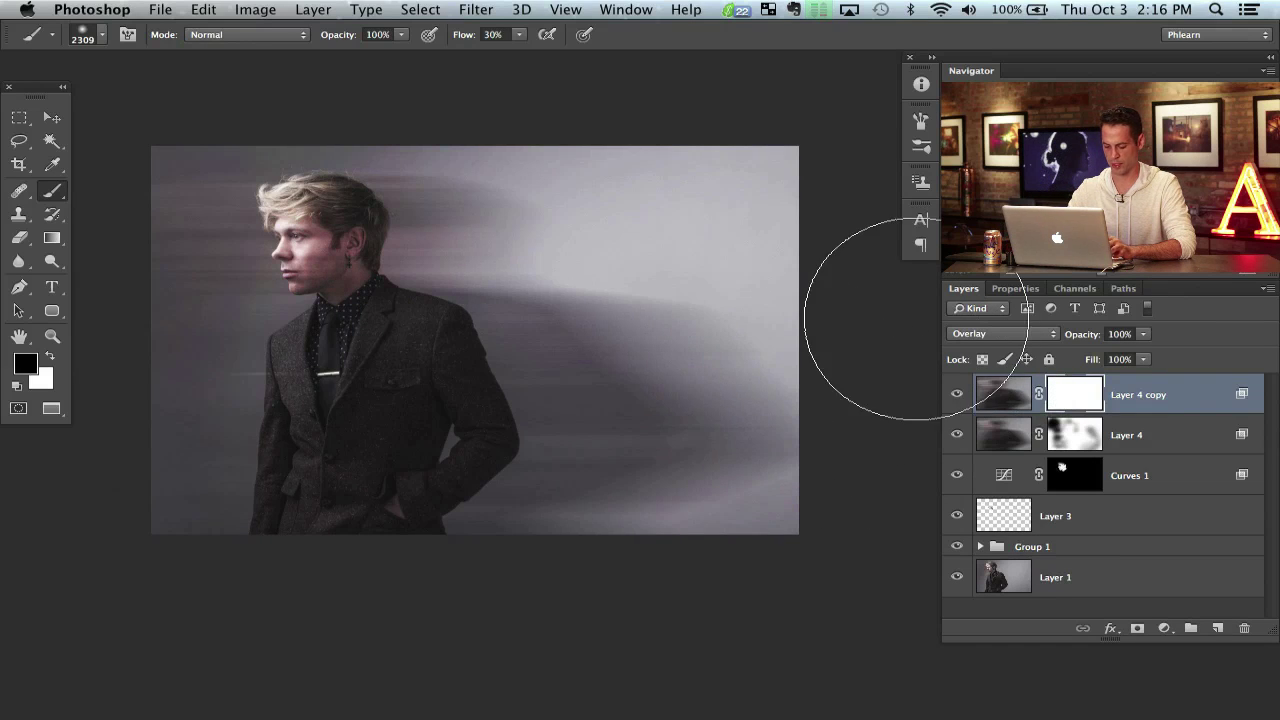
{"action": "key", "text": "x"}
{"action": "key", "text": "super+BackSpace"}
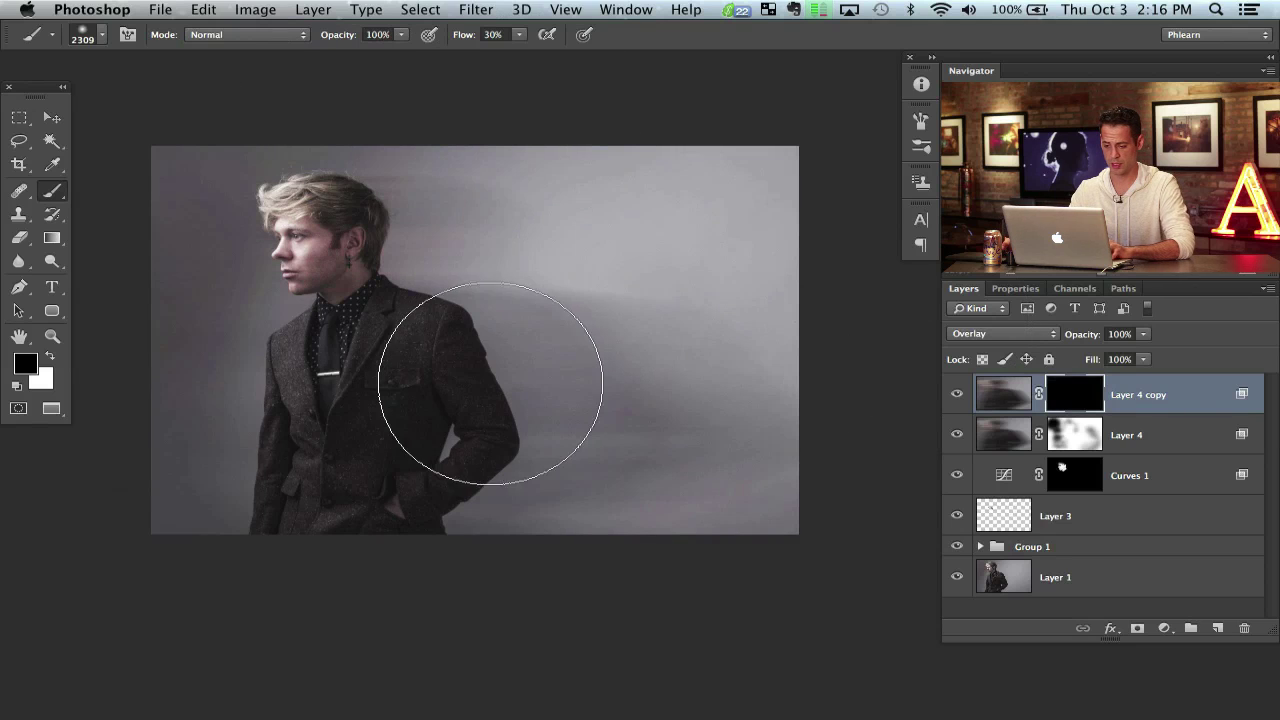
Paint white at 30% flow on the copy's mask to strengthen the streaks behind the man's head and back.
{"action": "mouse_move", "coordinate": [485, 373]}
{"action": "left_mouse_down"}
{"action": "mouse_move", "coordinate": [420, 366]}
{"action": "mouse_move", "coordinate": [415, 291]}
{"action": "mouse_move", "coordinate": [427, 287]}
{"action": "mouse_move", "coordinate": [380, 277]}
{"action": "left_mouse_up"}
{"action": "key", "text": "super+z"}
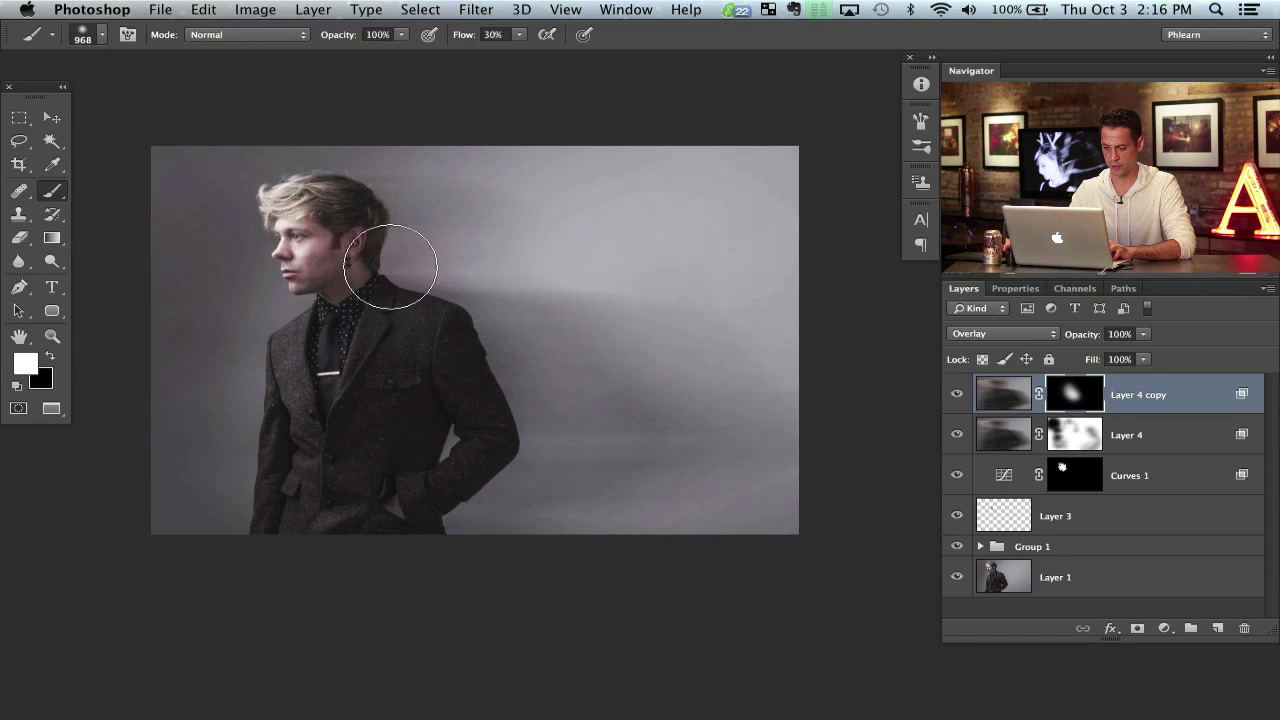
{"action": "mouse_move", "coordinate": [457, 457]}
{"action": "left_mouse_down"}
{"action": "mouse_move", "coordinate": [500, 440]}
{"action": "mouse_move", "coordinate": [523, 409]}
{"action": "left_mouse_up"}
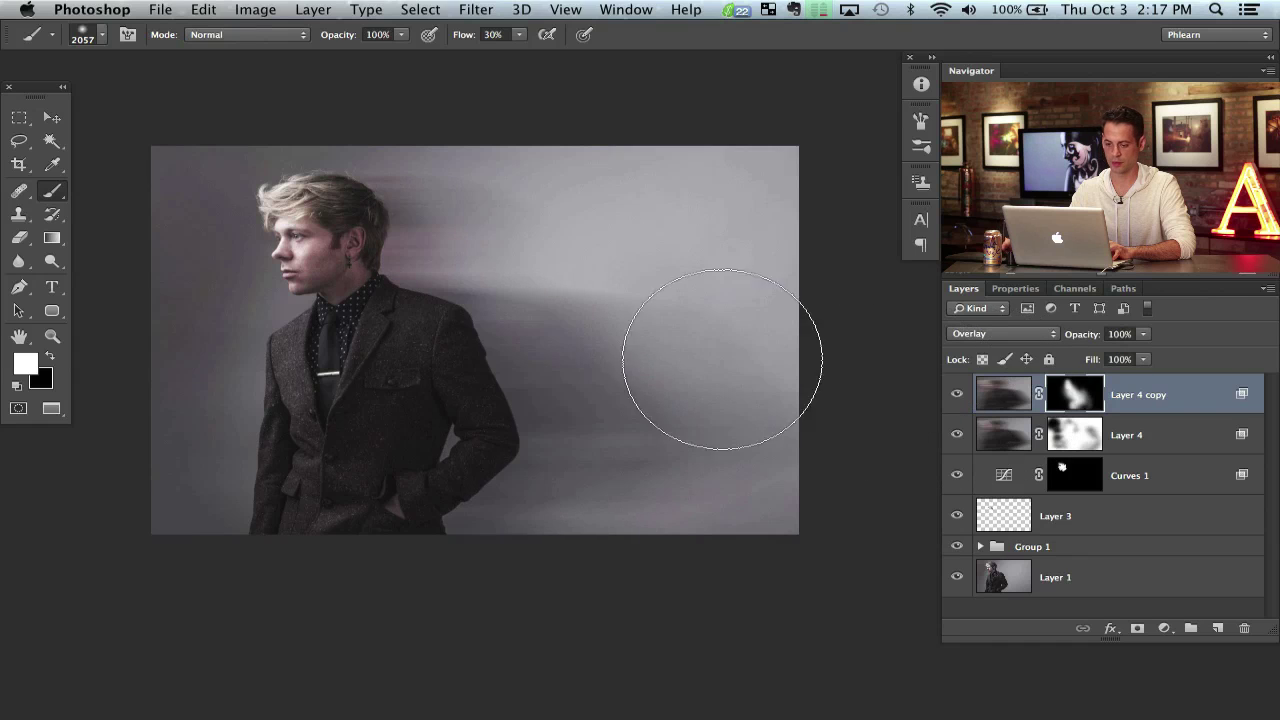
{"action": "left_click_drag", "start_coordinate": [574, 483], "coordinate": [595, 495]}
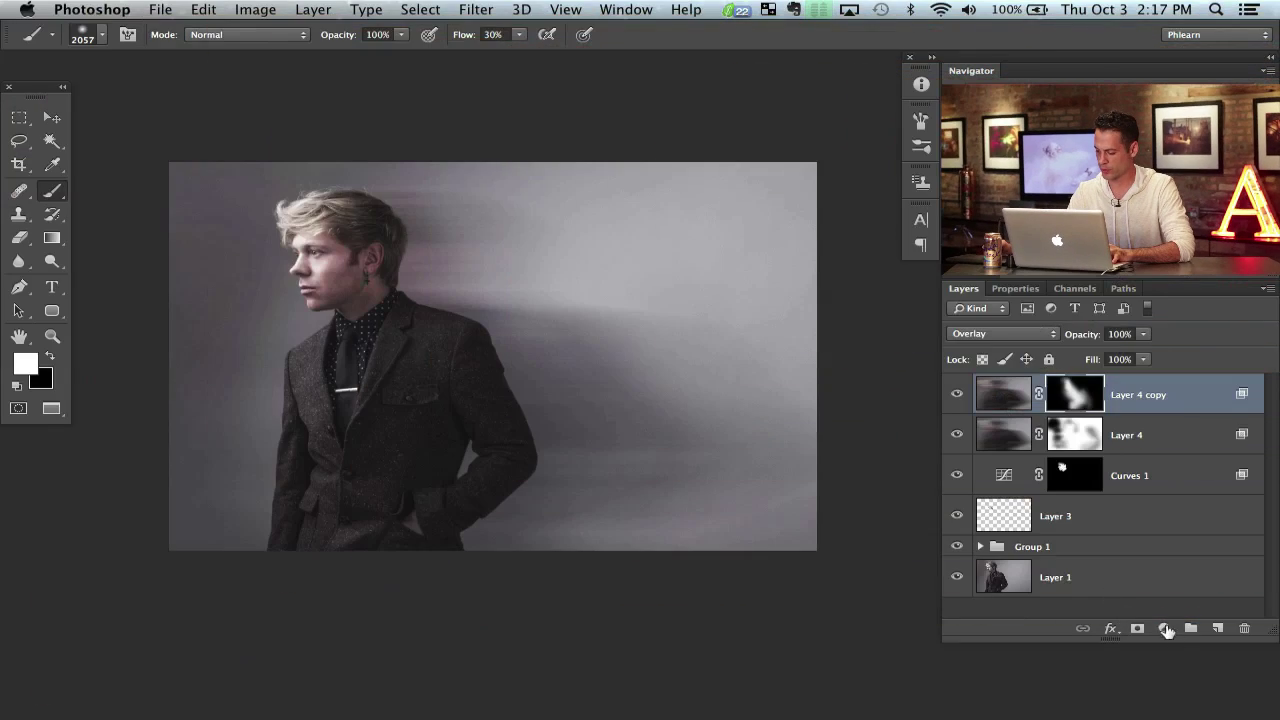
Add a Levels adjustment layer and set the Blue channel's output levels to 23 and 236.
{"action": "left_click", "coordinate": [1164, 628]}
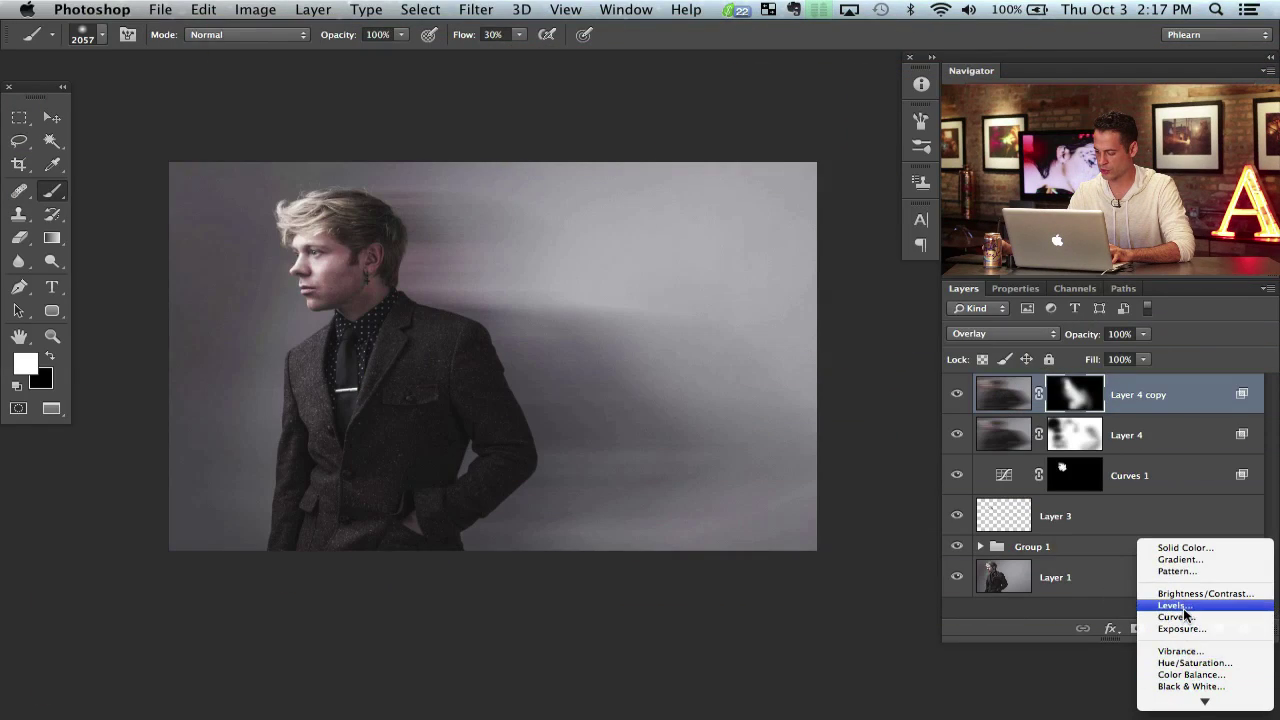
{"action": "left_click", "coordinate": [1185, 606]}
{"action": "left_click", "coordinate": [1005, 373]}
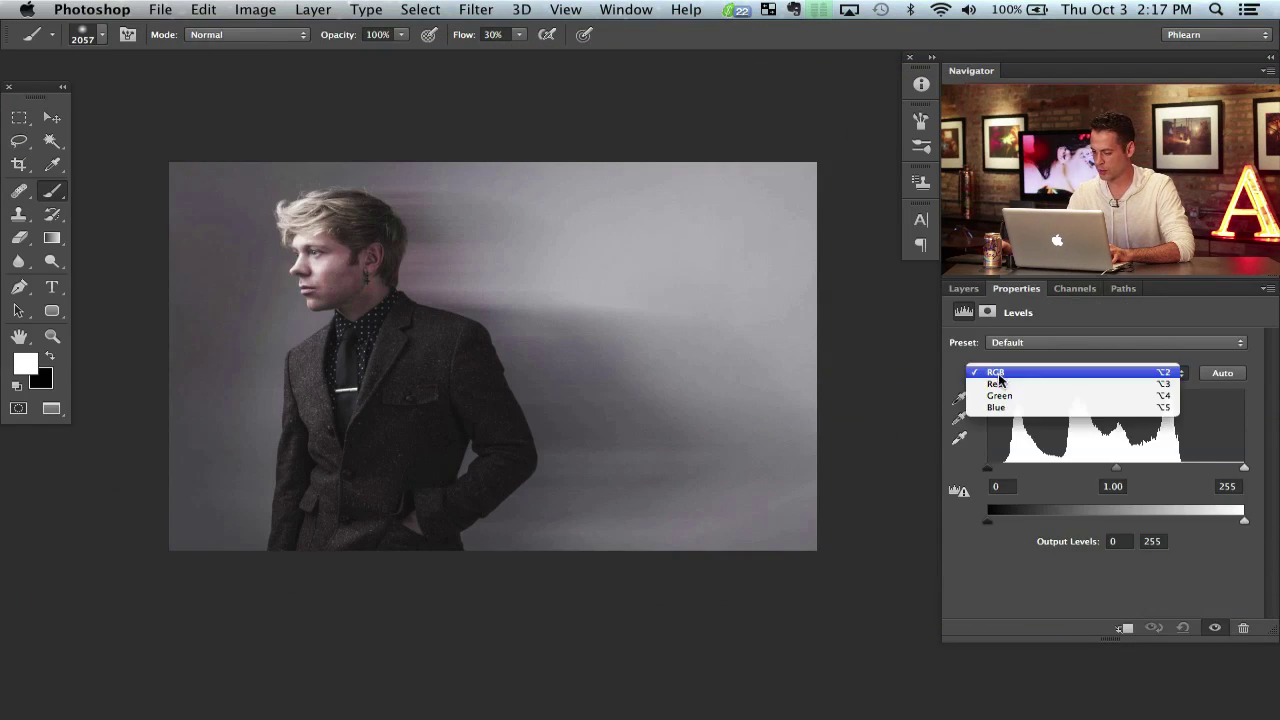
{"action": "left_click", "coordinate": [1005, 408]}
{"action": "left_click_drag", "start_coordinate": [988, 521], "coordinate": [1009, 521]}
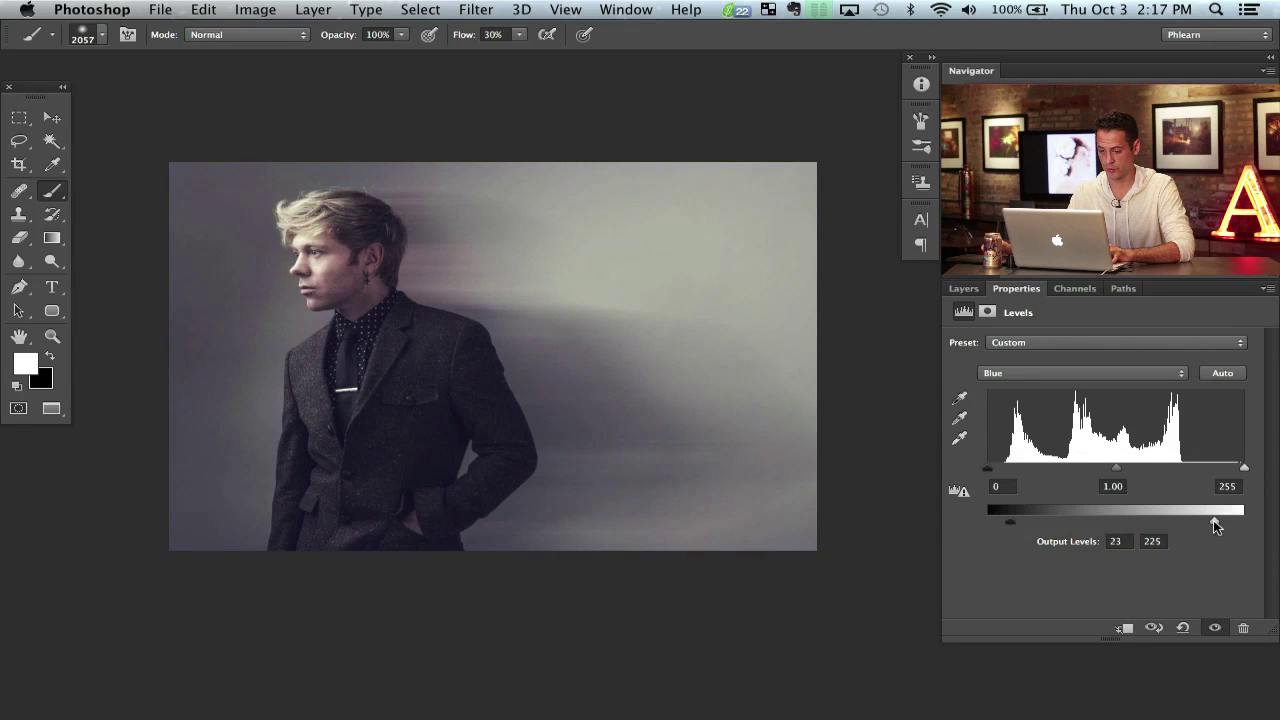
{"action": "left_click_drag", "start_coordinate": [1224, 521], "coordinate": [1226, 521]}
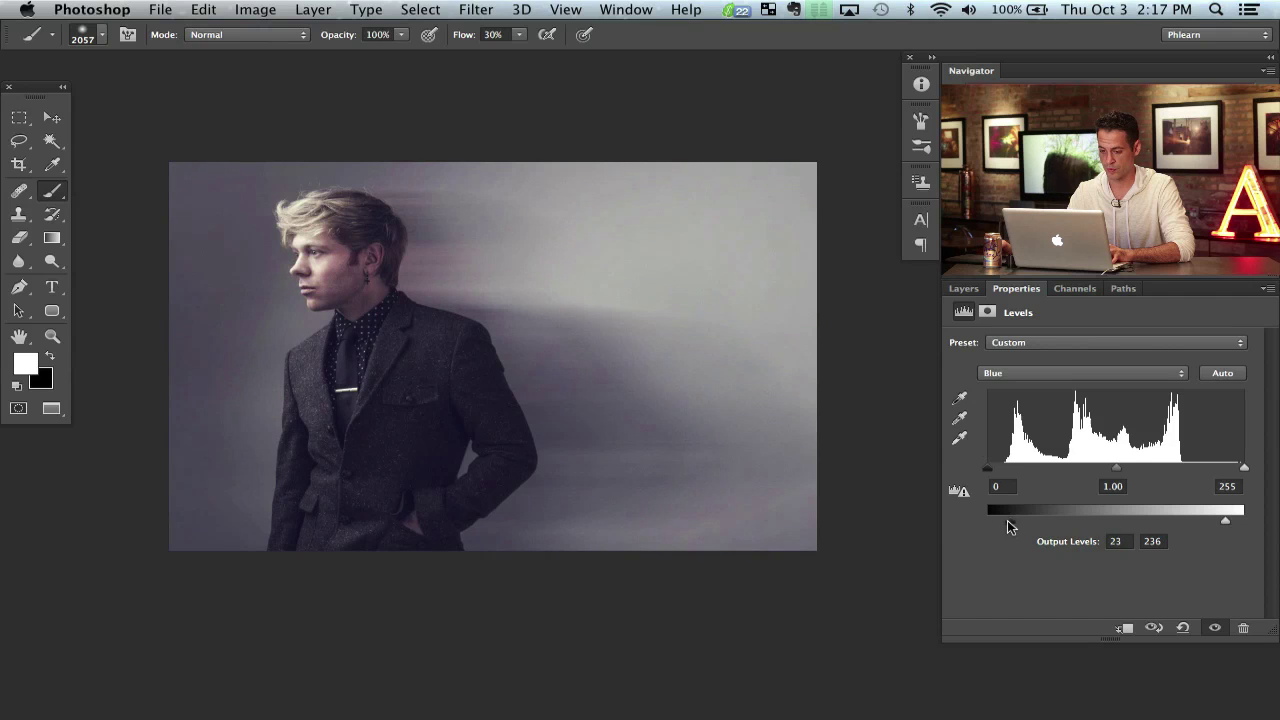
Set the Green channel's midtone level to 1.08 in the Levels adjustment.
{"action": "left_click", "coordinate": [1017, 375]}
{"action": "left_click", "coordinate": [997, 360]}
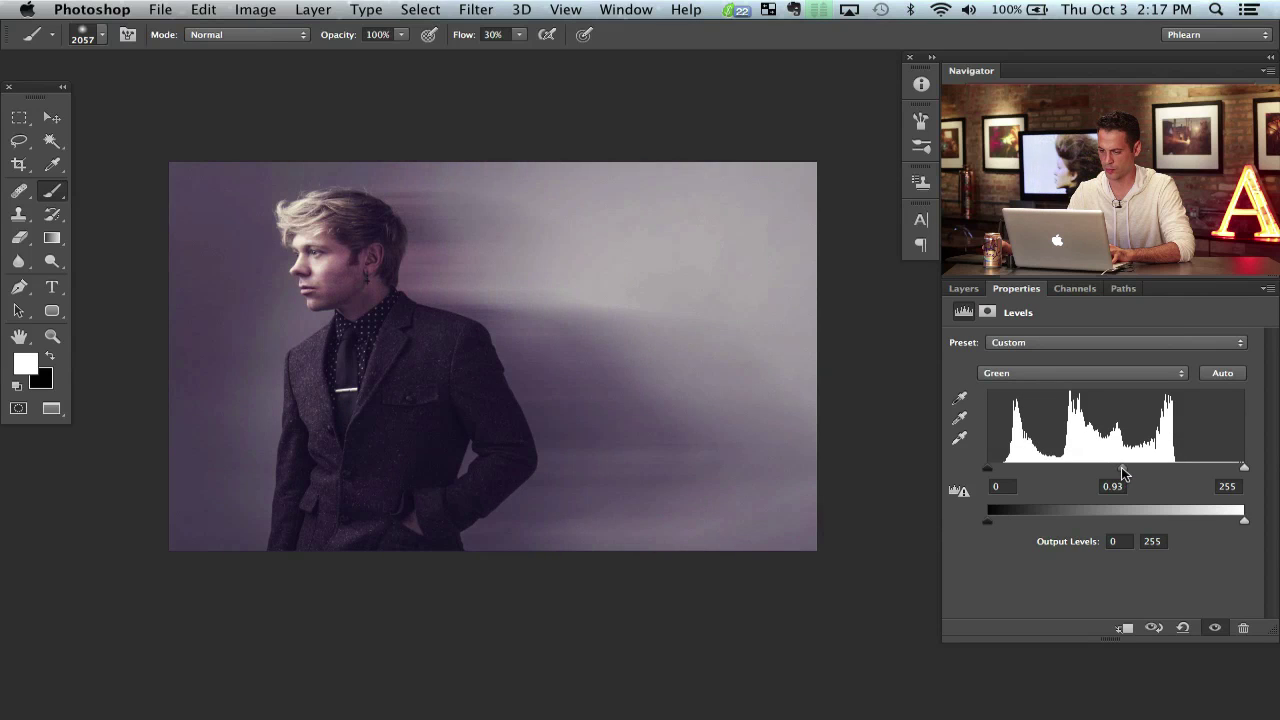
{"action": "left_click_drag", "start_coordinate": [1121, 467], "coordinate": [1108, 470]}
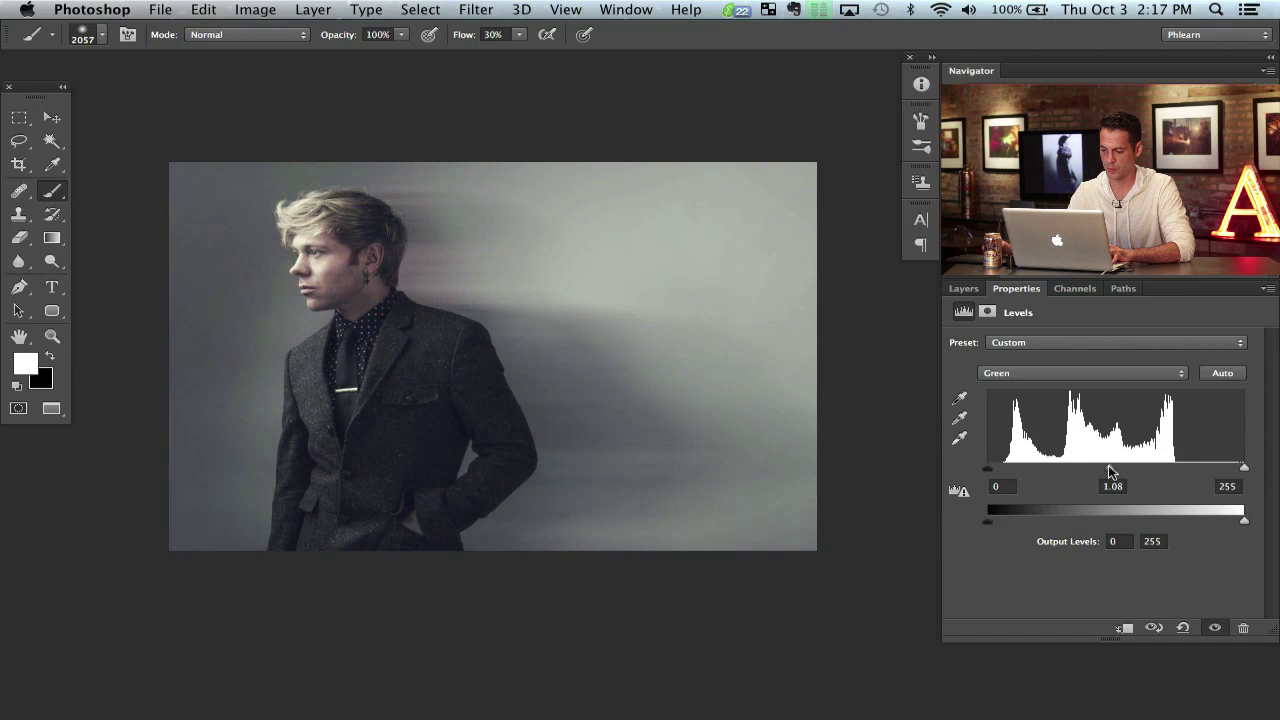
Refine the Blue channel's output levels to 30 and 228 and return to the layer stack.
{"action": "left_click", "coordinate": [1008, 376]}
{"action": "left_click", "coordinate": [1005, 388]}
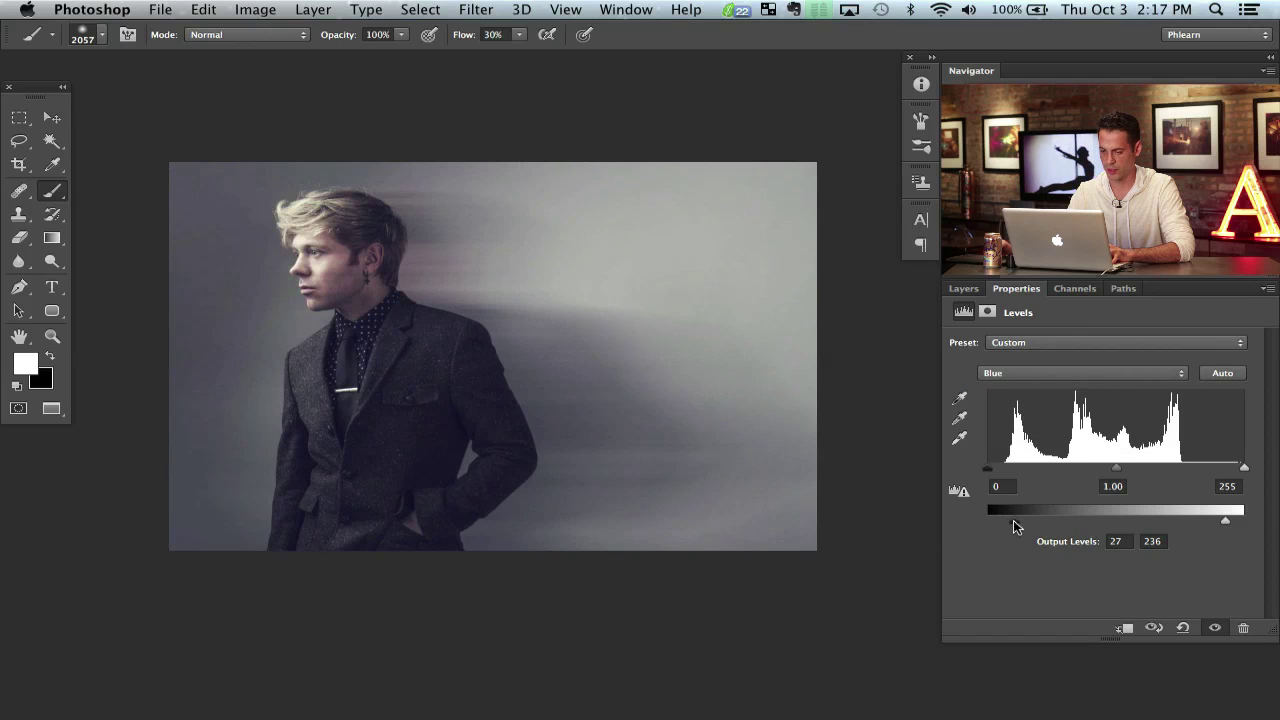
{"action": "left_click_drag", "start_coordinate": [1221, 516], "coordinate": [1218, 518]}
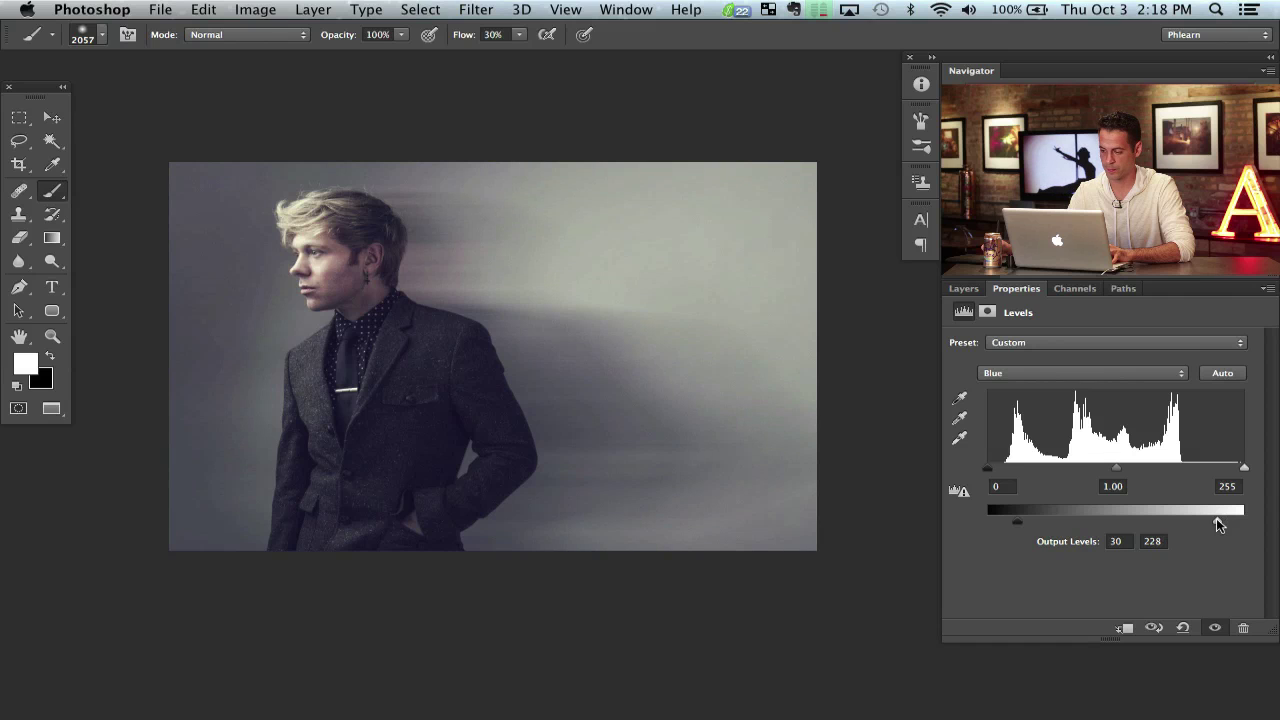
{"action": "left_click", "coordinate": [963, 288]}
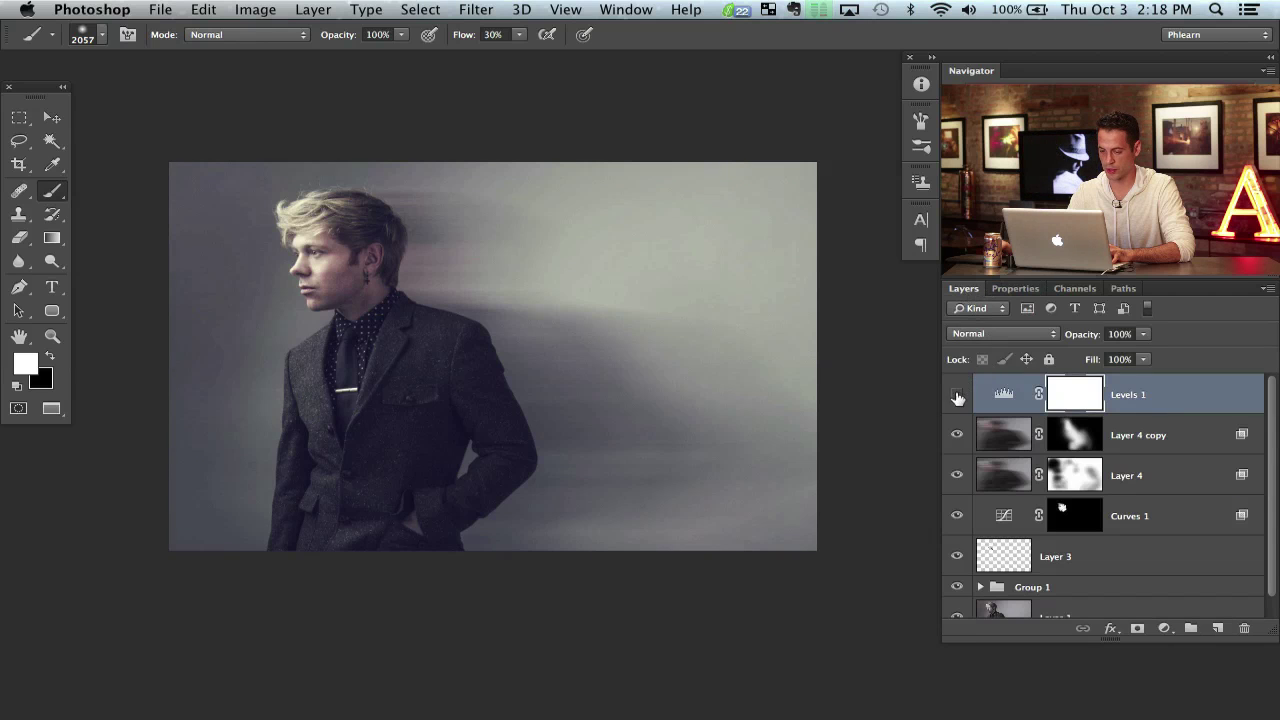
Create a new layer above Levels 1 and fill it with 50% Gray in Normal mode at 100% opacity.
{"action": "key", "text": "super+plus"}
{"action": "key", "text": "super+plus"}
{"action": "left_click_drag", "start_coordinate": [380, 208], "coordinate": [666, 459]}
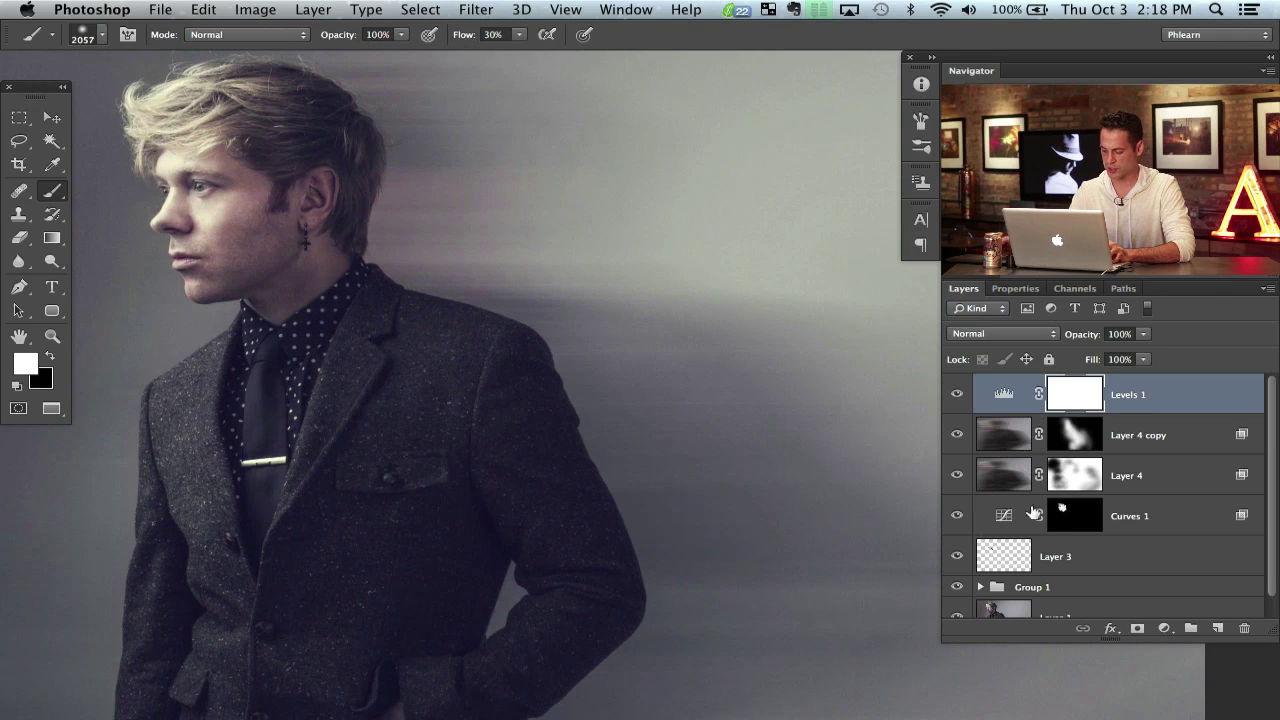
{"action": "key", "text": "super+shift+alt+n"}
{"action": "key", "text": "shift+BackSpace"}
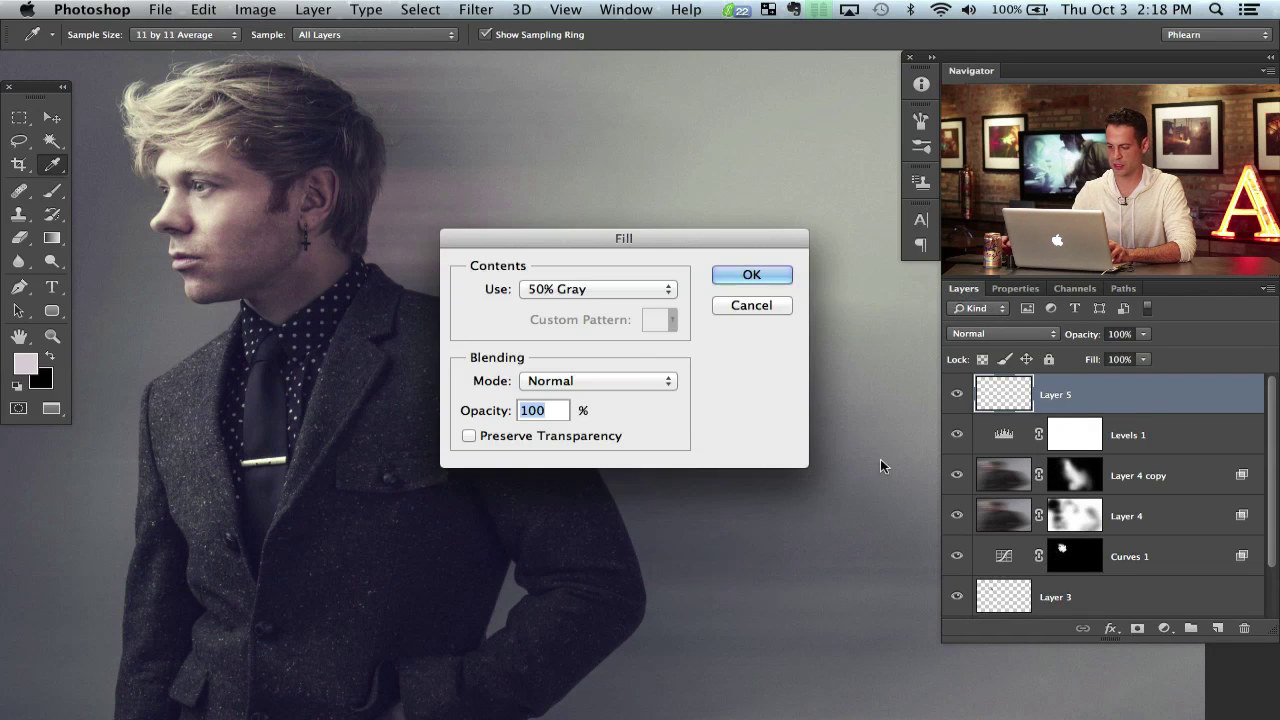
{"action": "left_click", "coordinate": [730, 276]}
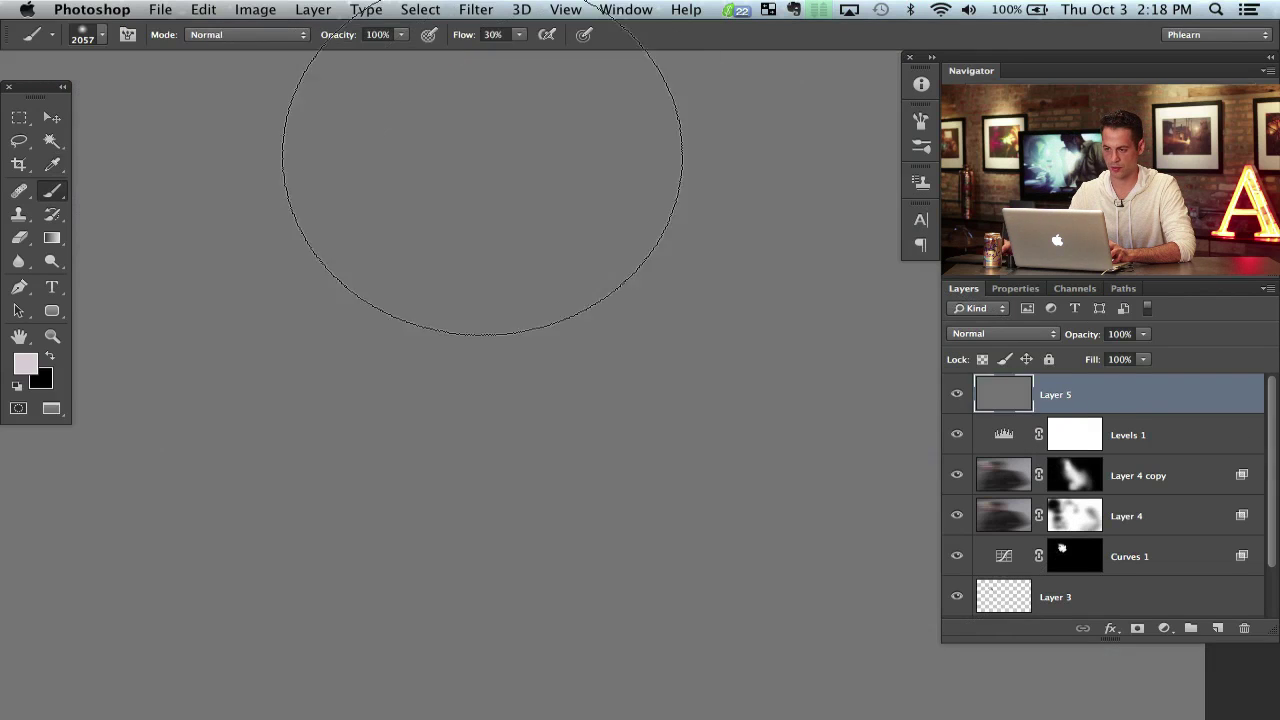
Apply the Add Noise filter to the 50% gray layer at 56.56% with Uniform distribution and Monochromatic enabled.
{"action": "left_click", "coordinate": [476, 9]}
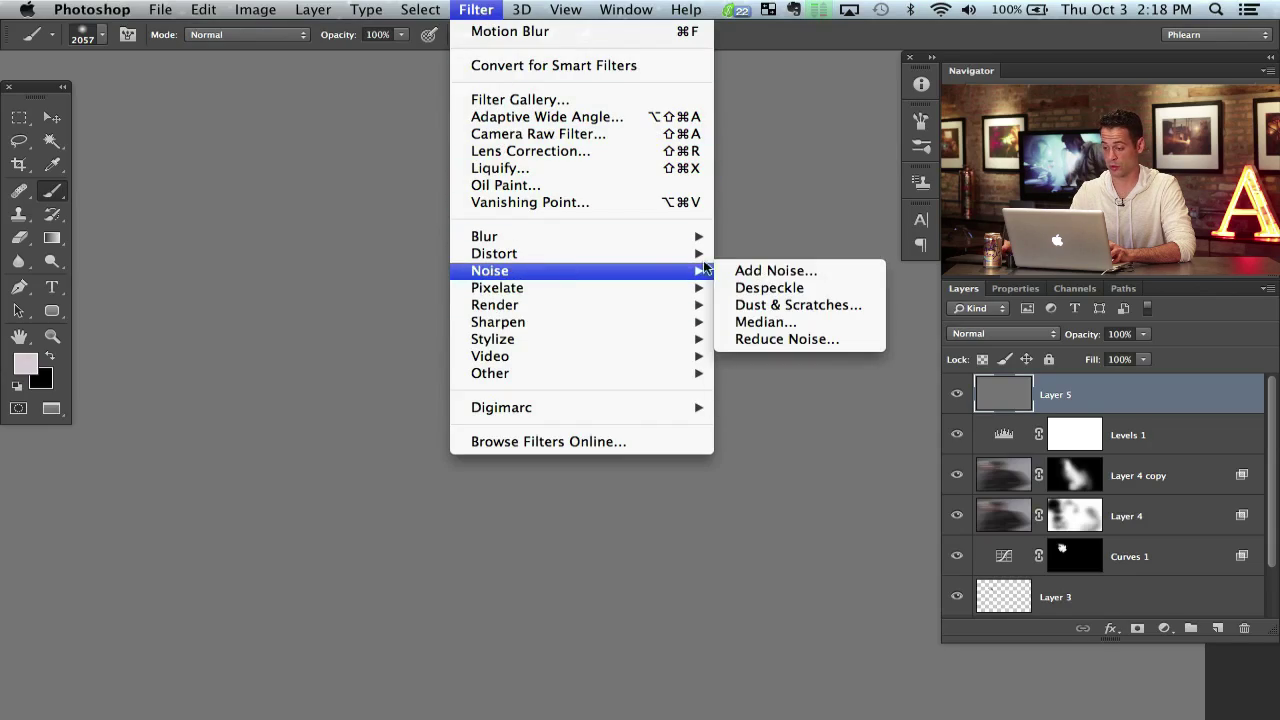
{"action": "left_click", "coordinate": [757, 272]}
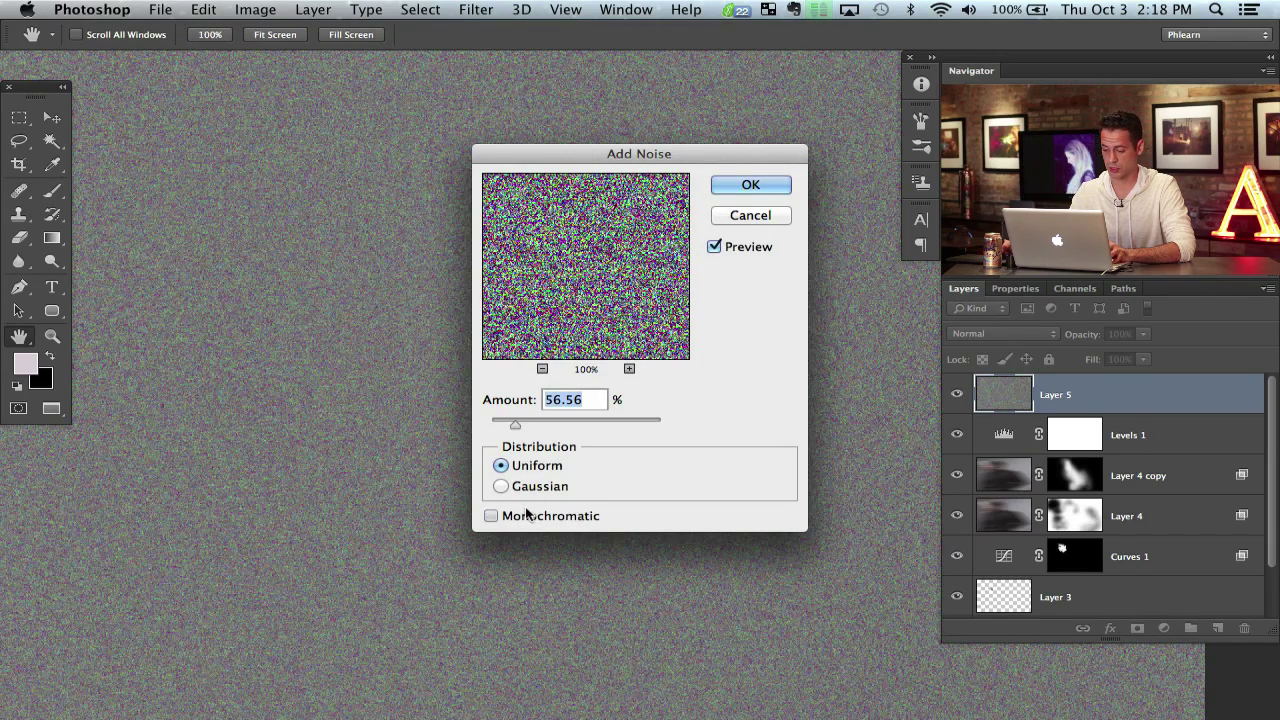
{"action": "left_click", "coordinate": [527, 514]}
{"action": "left_click", "coordinate": [750, 184]}
{"action": "key", "text": "b"}
Blend the noise layer over the portrait in Soft Light mode at 30% opacity.
{"action": "left_click", "coordinate": [995, 333]}
{"action": "left_click", "coordinate": [990, 517]}
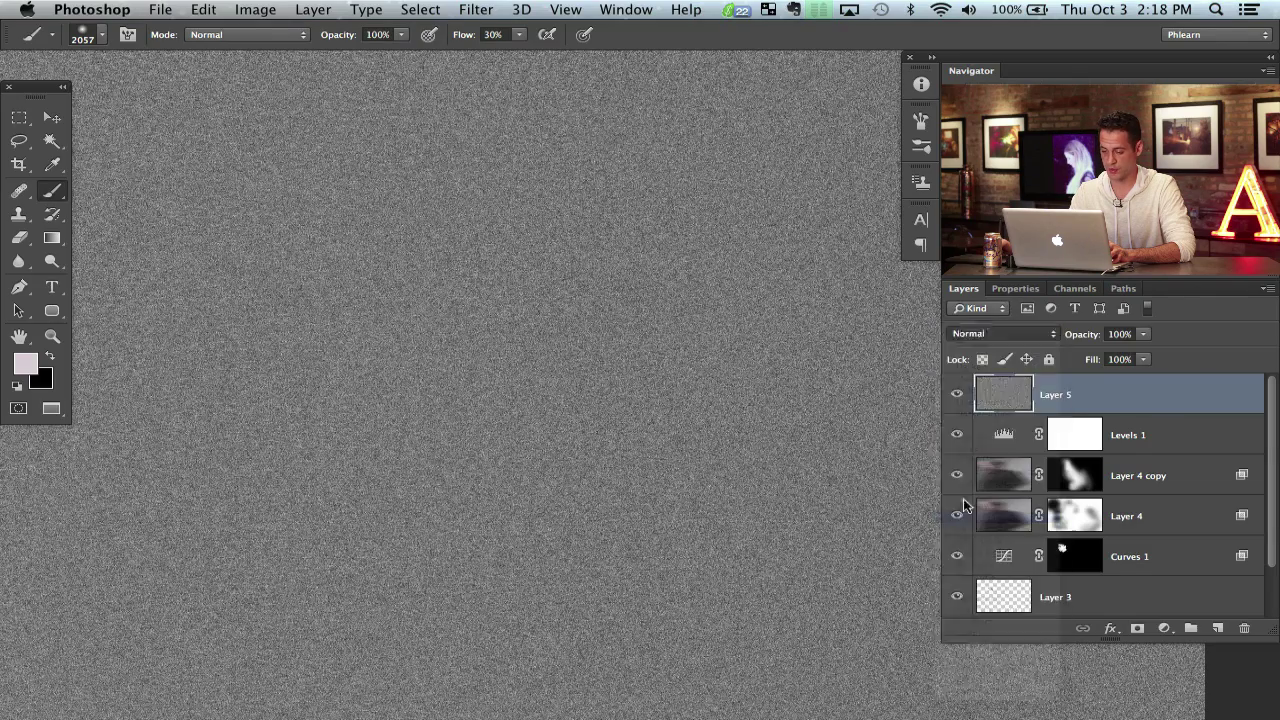
{"action": "left_click", "coordinate": [955, 395]}
{"action": "left_click", "coordinate": [955, 395]}
{"action": "left_click", "coordinate": [957, 395]}
{"action": "left_click", "coordinate": [957, 395]}
{"action": "scroll", "coordinate": [604, 345], "scroll_direction": "left", "scroll_amount": 3}
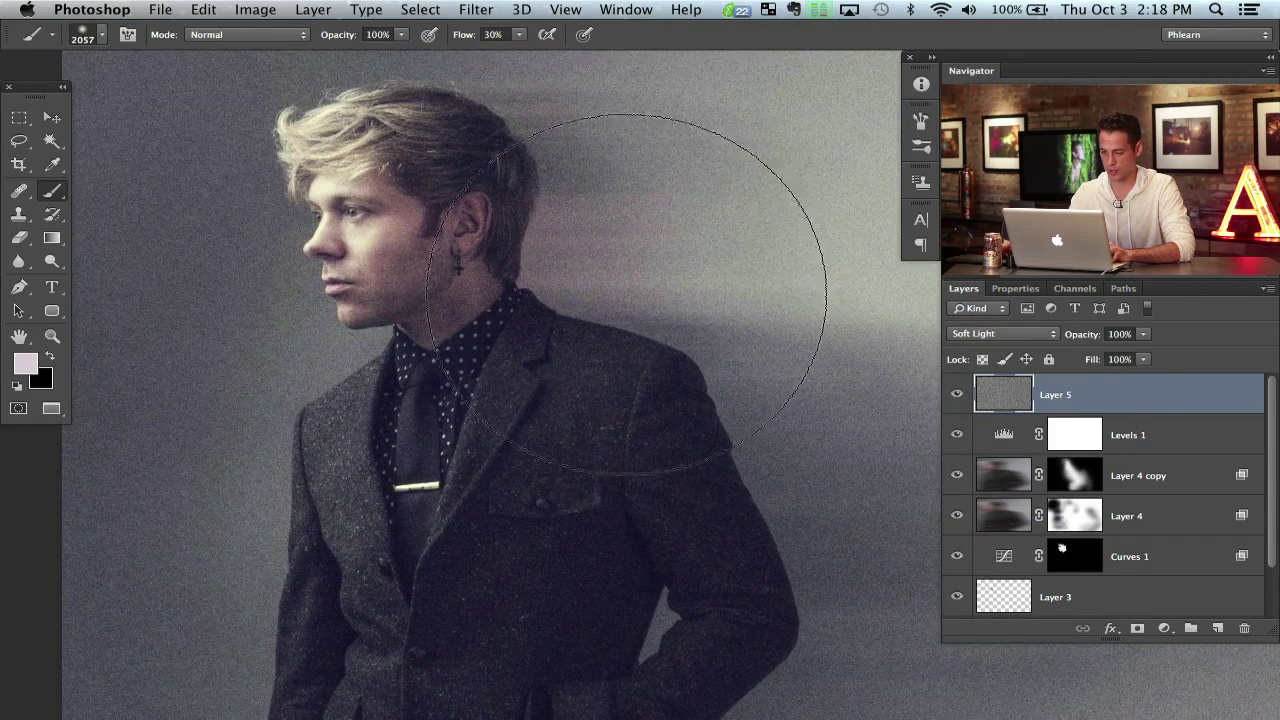
{"action": "key", "text": "v"}
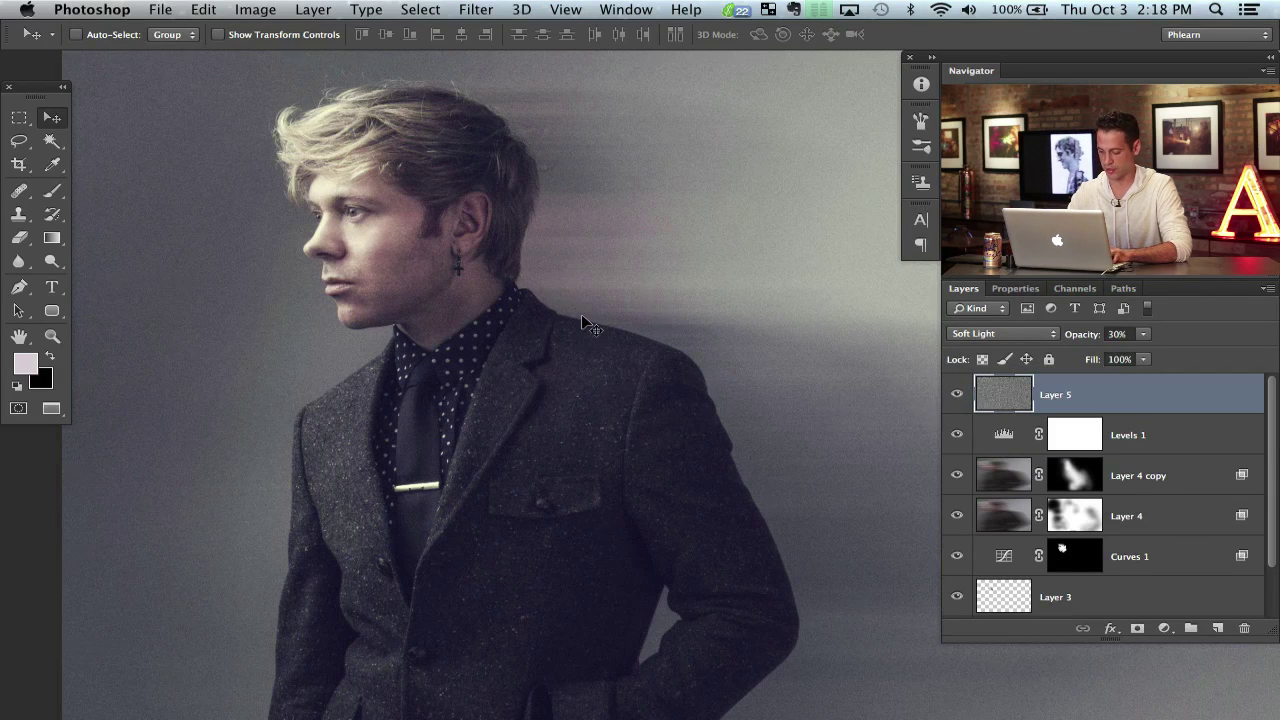
Examine the grain on the jacket and background at several magnifications, with the noise layer on and off.
{"action": "key", "text": "super+minus"}
{"action": "left_click_drag", "start_coordinate": [598, 462], "coordinate": [476, 457]}
{"action": "key", "text": "super+plus"}
{"action": "key", "text": "super+plus"}
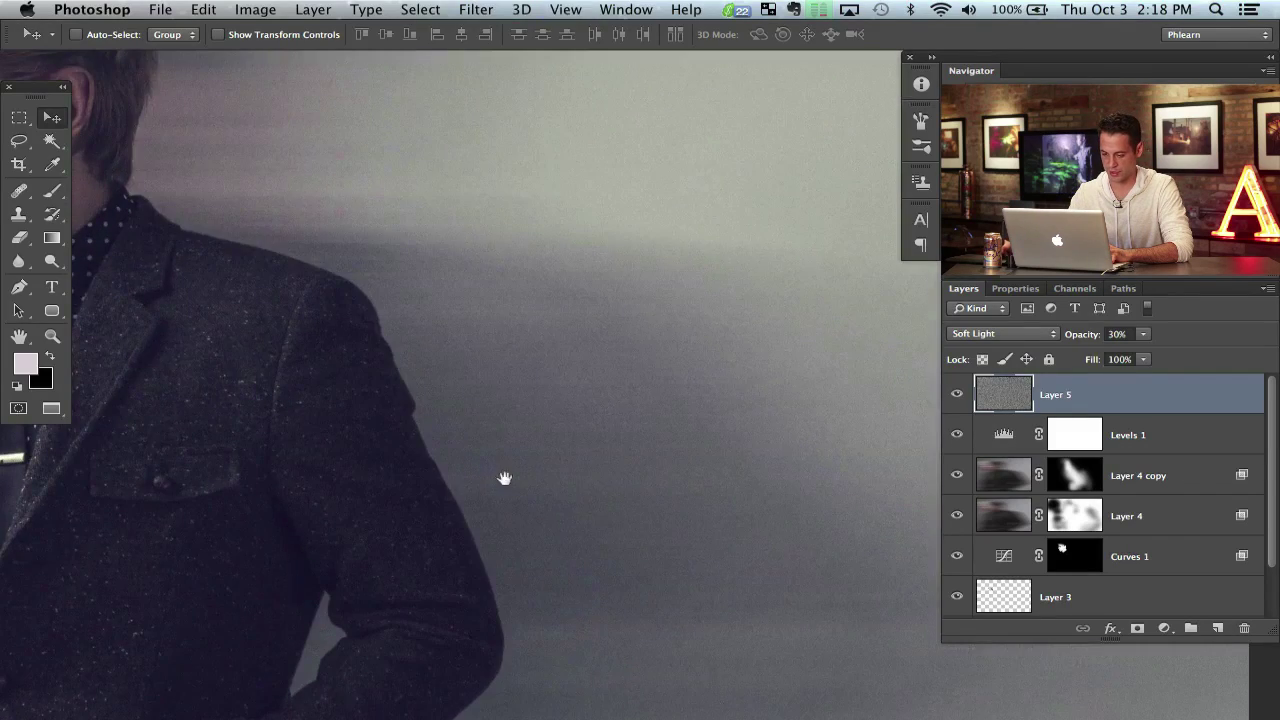
{"action": "key", "text": "super+minus"}
{"action": "key", "text": "super+comma"}
{"action": "key", "text": "super+comma"}
{"action": "key", "text": "super+comma"}
{"action": "key", "text": "super+comma"}
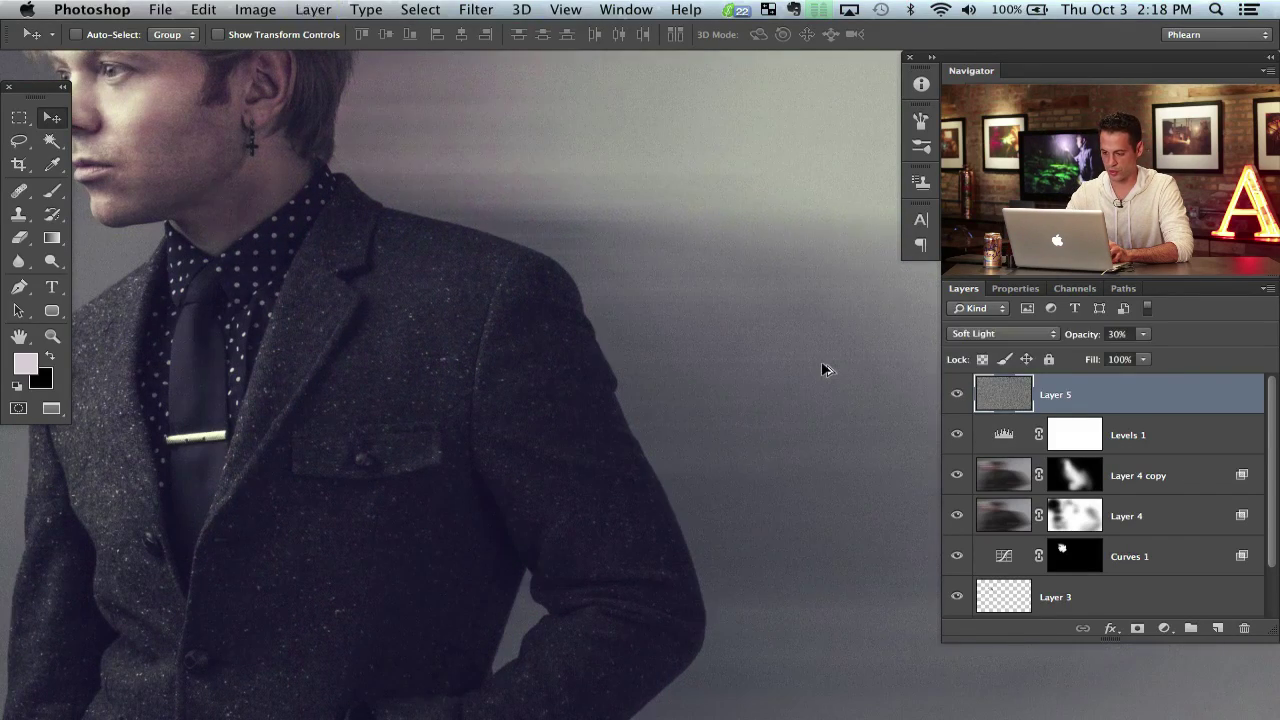
{"action": "key", "text": "super+minus"}
{"action": "key", "text": "super+minus"}
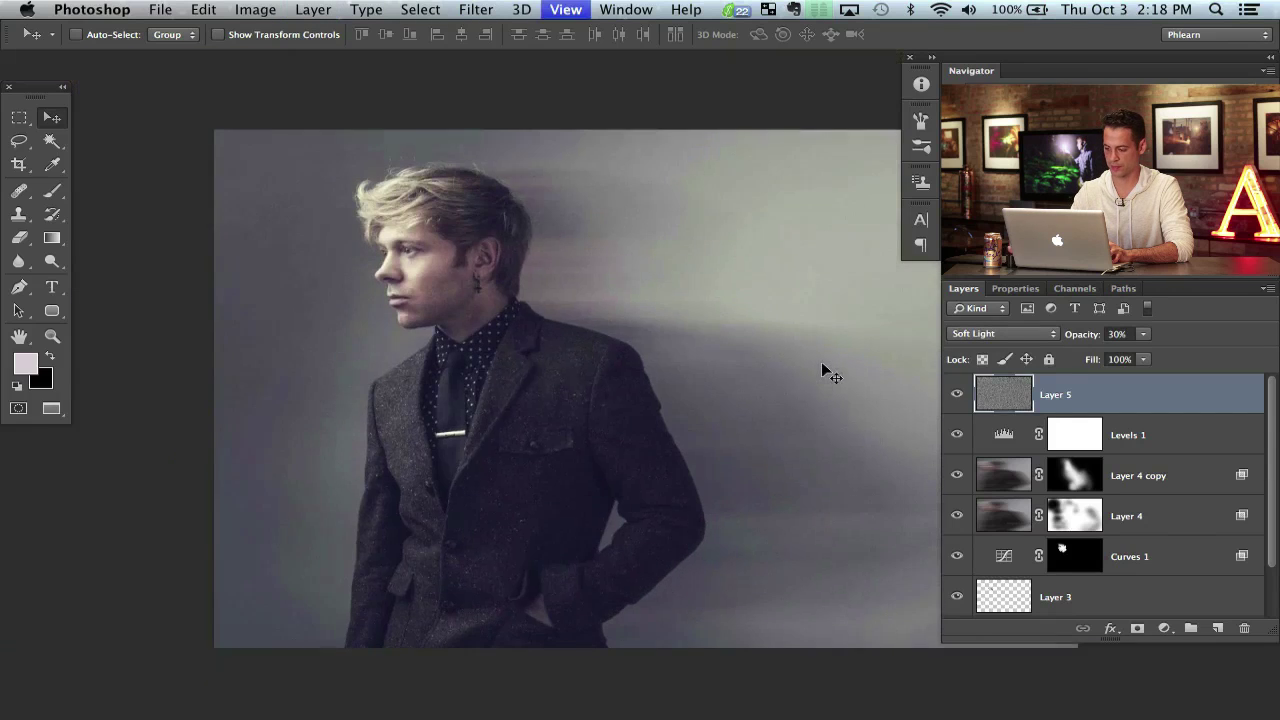
{"action": "left_click_drag", "start_coordinate": [772, 498], "coordinate": [648, 482]}
Group all layers from Layer 5 down to Layer 3 into a new group above Group 1.
{"action": "left_click_drag", "start_coordinate": [1268, 457], "coordinate": [1268, 519]}
{"action": "left_click", "coordinate": [1188, 545], "text": "shift"}
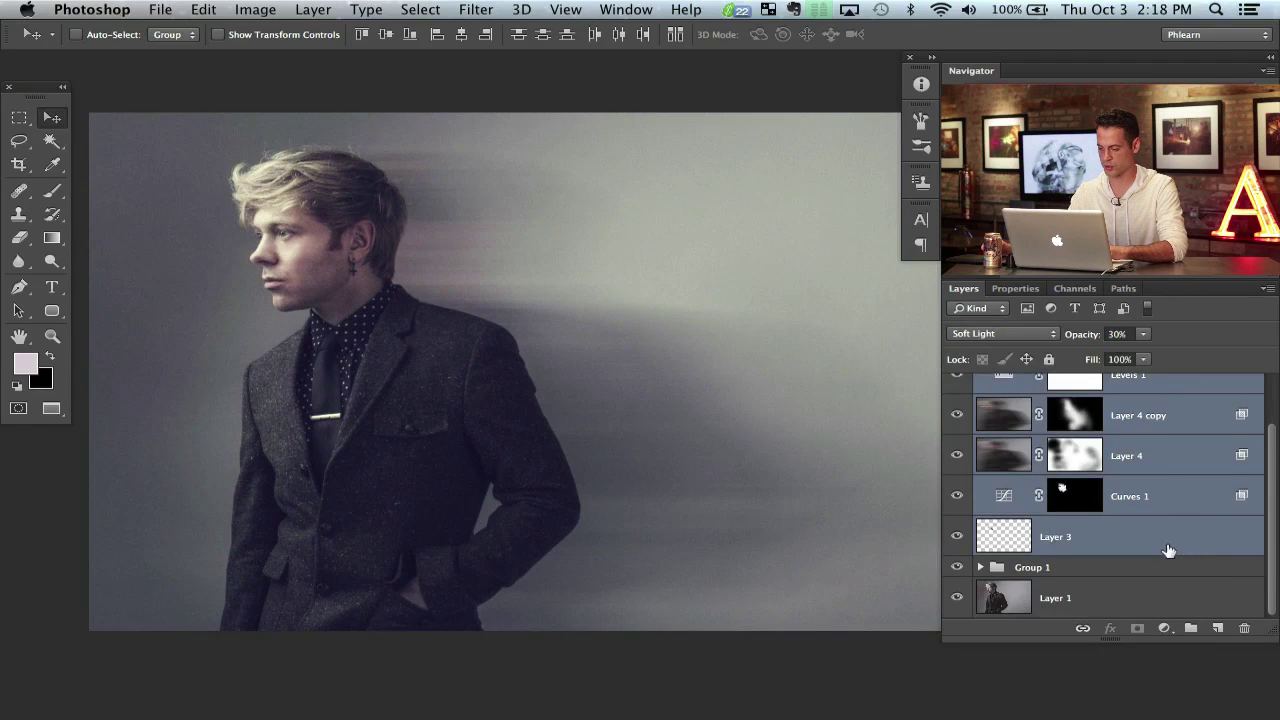
{"action": "key", "text": "super+g"}
Compare the edited portrait with the original by repeatedly hiding and showing everything except Layer 1.
{"action": "mouse_move", "coordinate": [757, 473]}
{"action": "left_mouse_down"}
{"action": "mouse_move", "coordinate": [760, 491]}
{"action": "mouse_move", "coordinate": [779, 485]}
{"action": "left_mouse_up"}
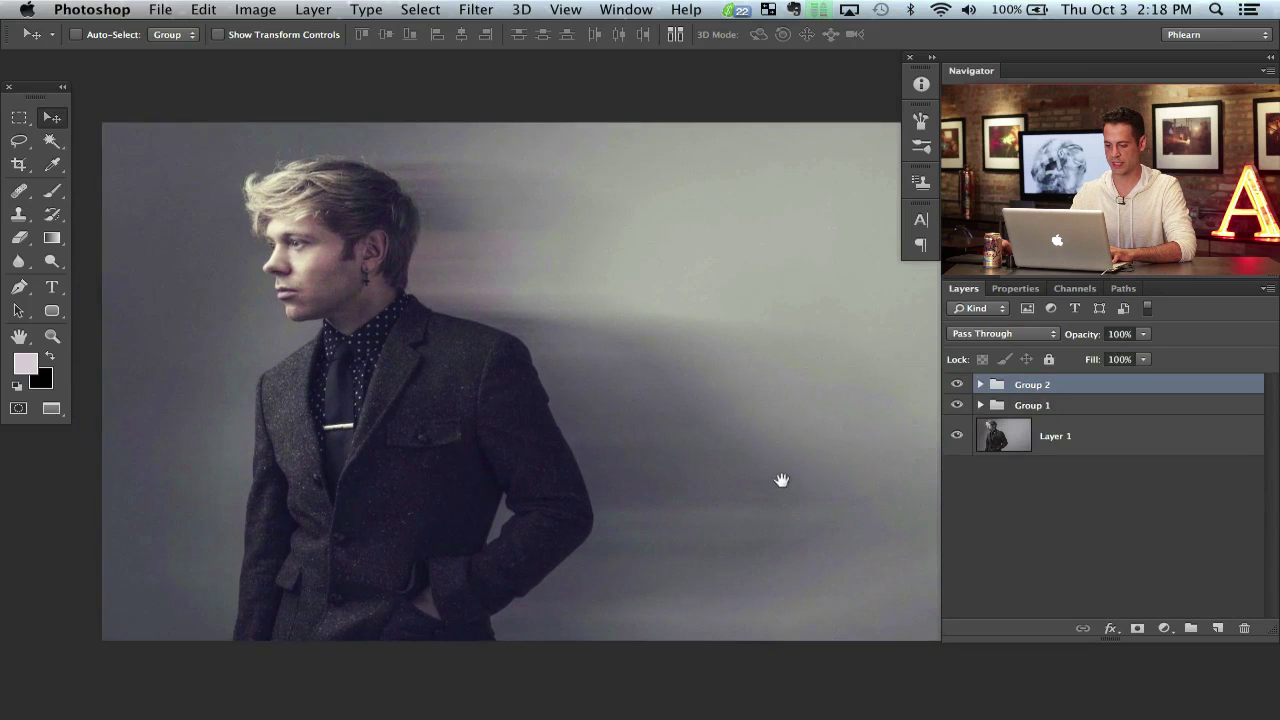
{"action": "left_click_drag", "start_coordinate": [533, 450], "coordinate": [553, 446]}
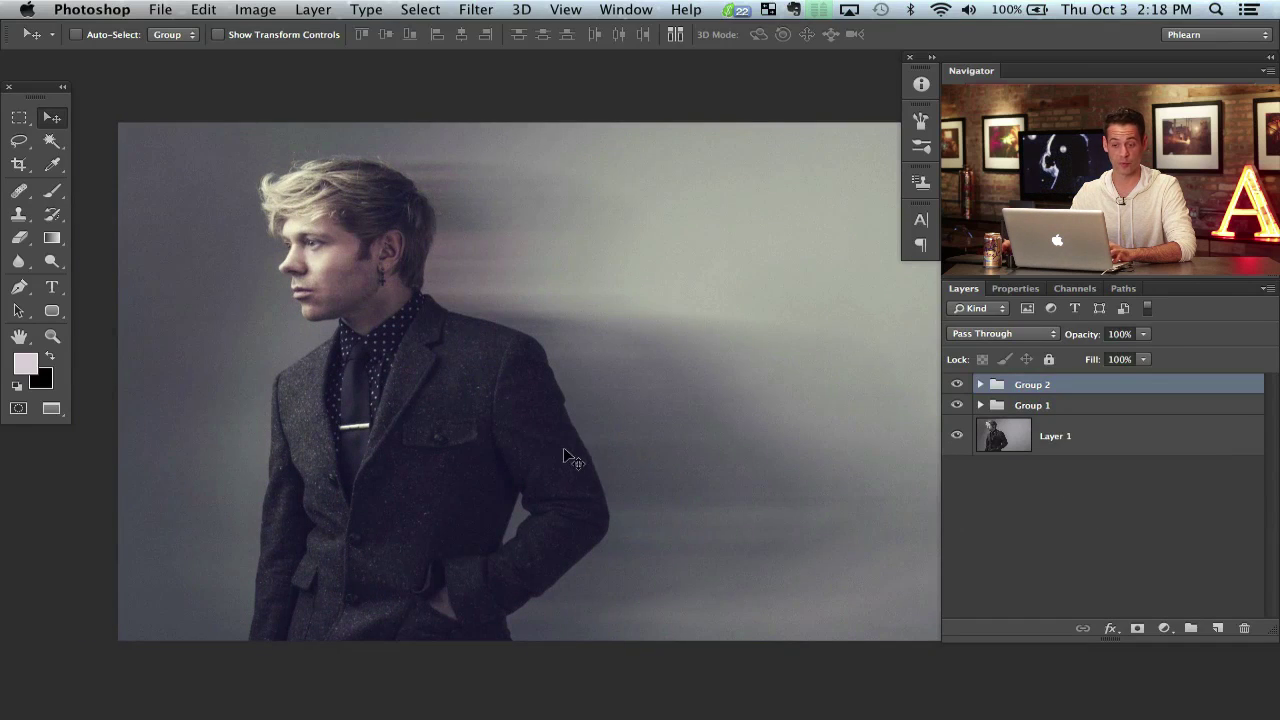
{"action": "left_click", "coordinate": [957, 437], "text": "alt"}
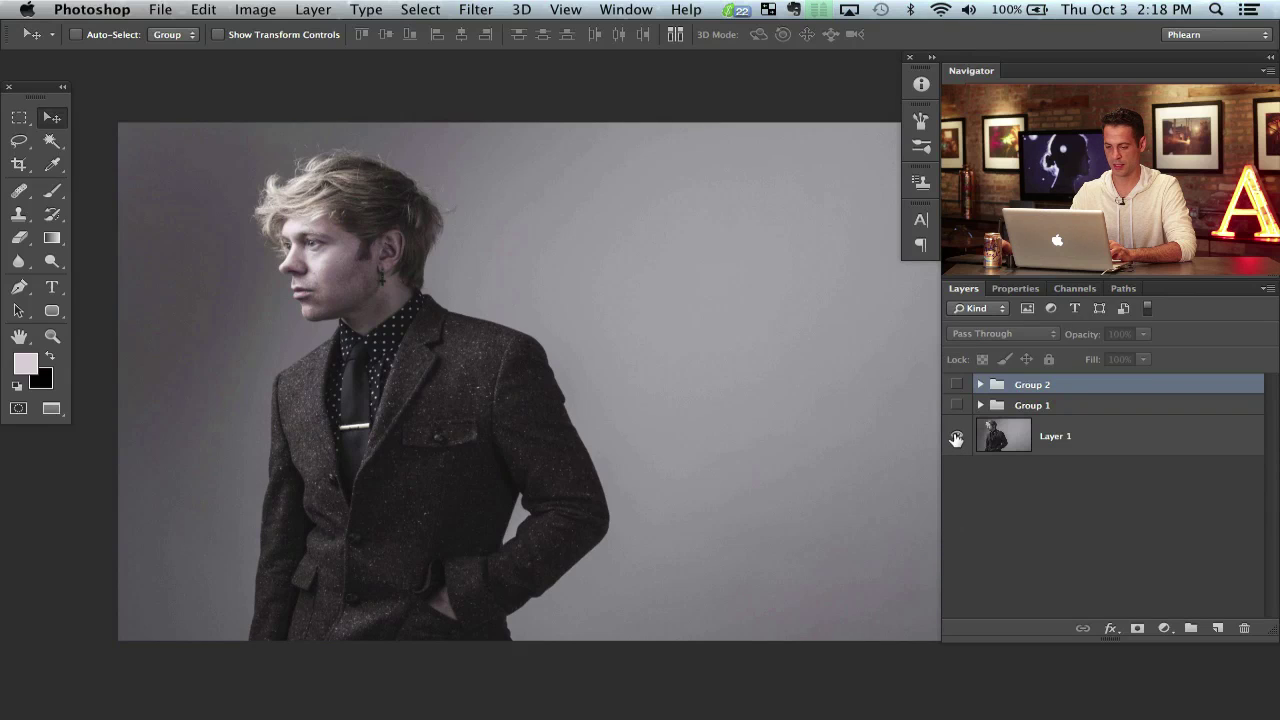
{"action": "left_click", "coordinate": [957, 438], "text": "alt"}
{"action": "left_click", "coordinate": [958, 438], "text": "alt"}
{"action": "left_click", "coordinate": [957, 438], "text": "alt"}
{"action": "left_click", "coordinate": [957, 438], "text": "alt"}
{"action": "left_click", "coordinate": [956, 438], "text": "alt"}
{"action": "left_click", "coordinate": [957, 438], "text": "alt"}
{"action": "left_click", "coordinate": [957, 438], "text": "alt"}
{"action": "left_click", "coordinate": [957, 438], "text": "alt"}
{"action": "left_click", "coordinate": [957, 438], "text": "alt"}
{"action": "left_click", "coordinate": [958, 438], "text": "alt"}
{"action": "left_click", "coordinate": [957, 438], "text": "alt"}
{"action": "left_click", "coordinate": [960, 438], "text": "alt"}
{"action": "left_click", "coordinate": [957, 438], "text": "alt"}
{"action": "left_click", "coordinate": [957, 438], "text": "alt"}
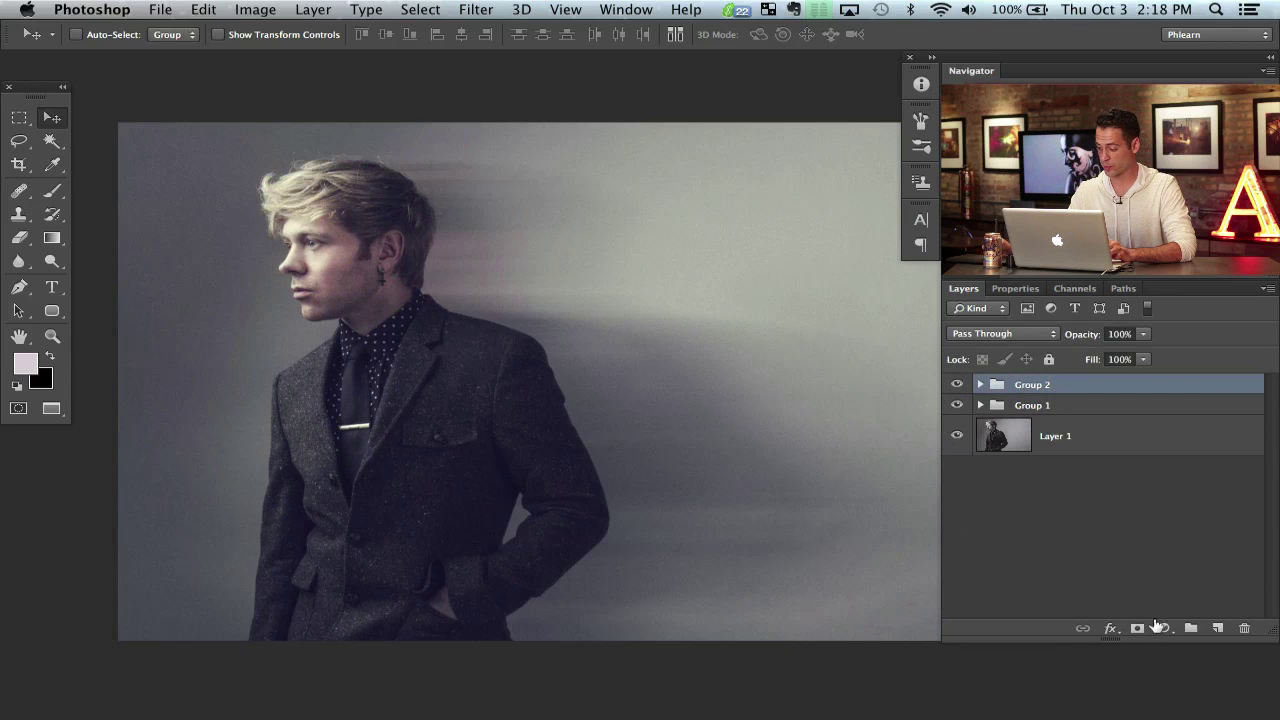
Add a Hue/Saturation adjustment layer directly above the noise layer inside Group 2.
{"action": "left_click", "coordinate": [980, 386]}
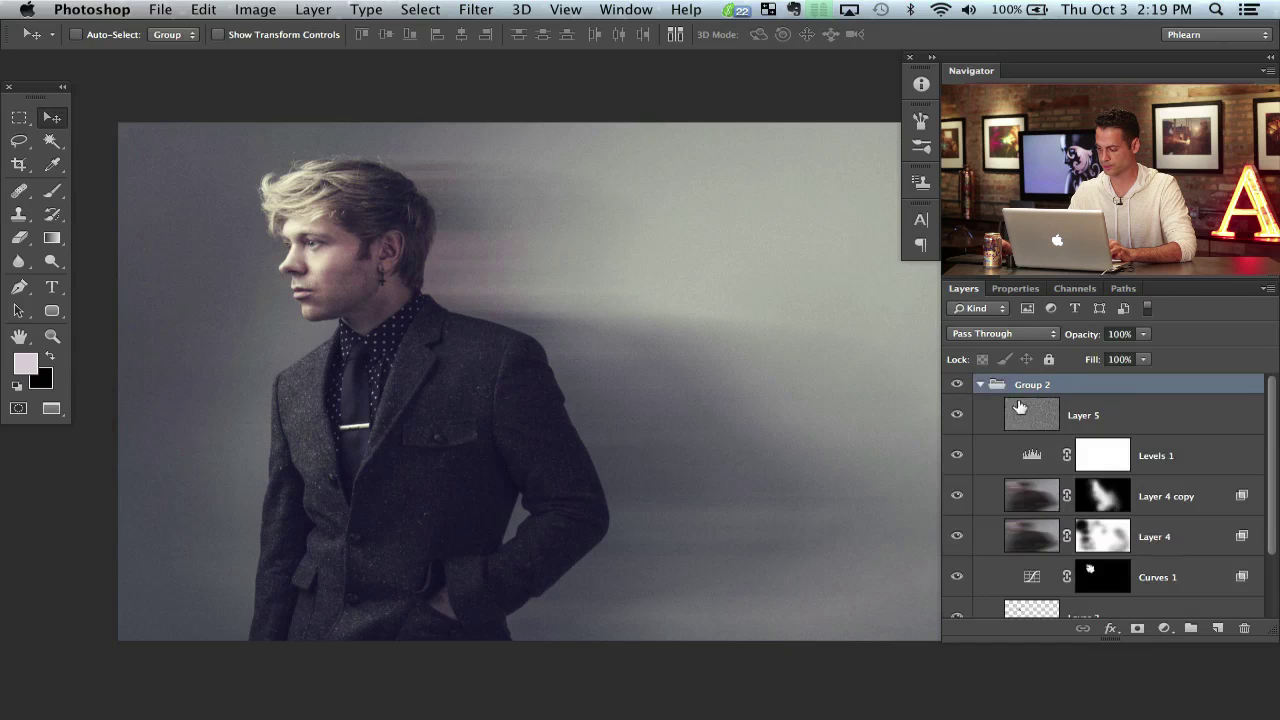
{"action": "left_click", "coordinate": [1136, 418]}
{"action": "left_click", "coordinate": [1168, 628]}
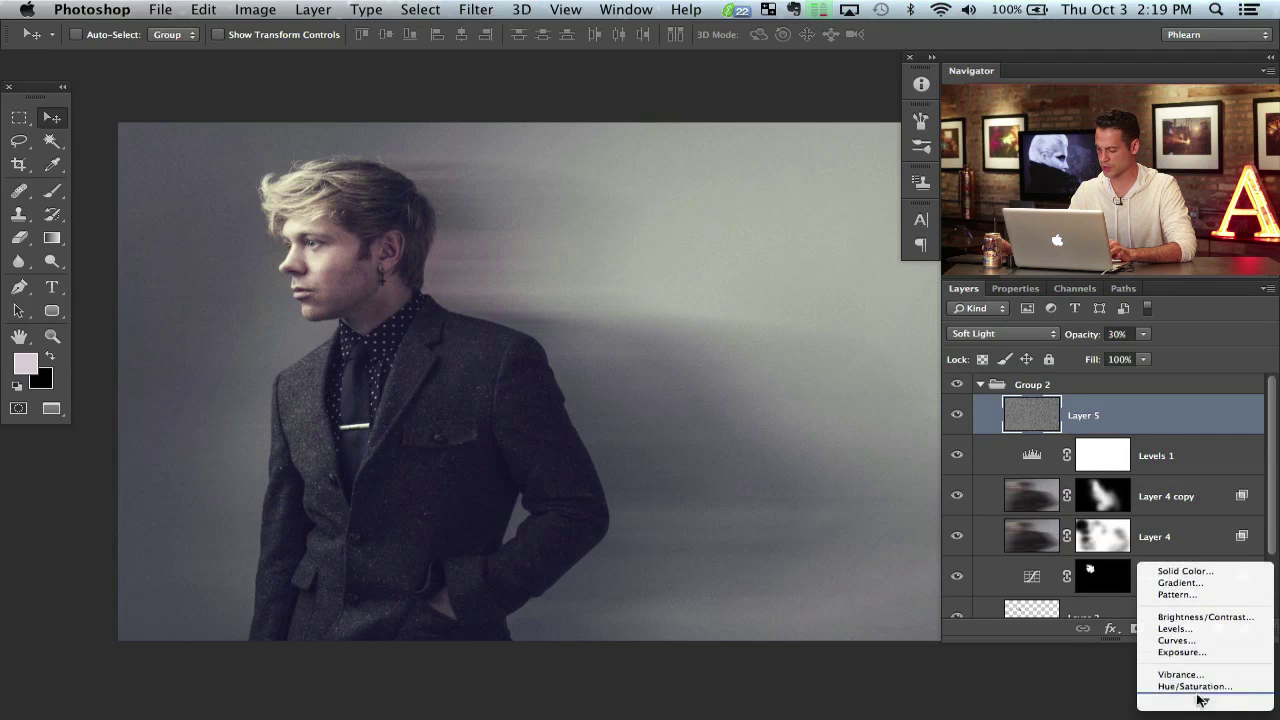
{"action": "left_click", "coordinate": [1195, 640]}
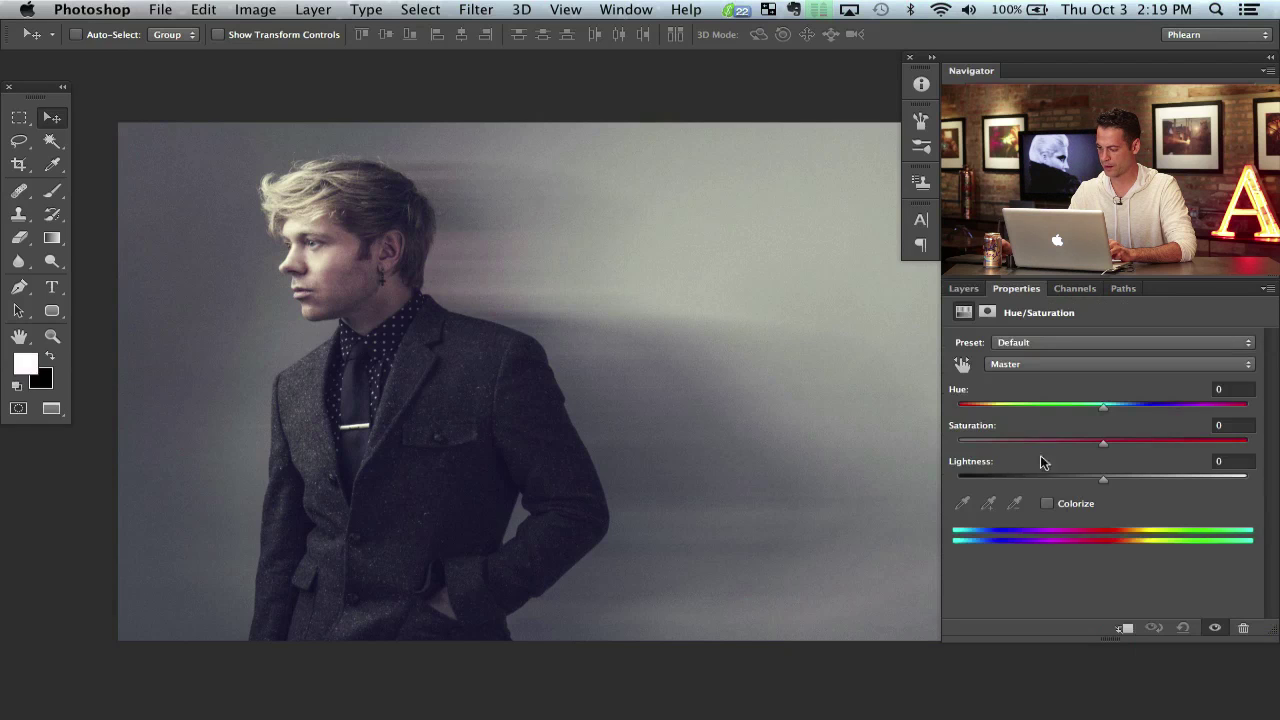
Set the Yellows saturation to -12 in the Hue/Saturation adjustment and check its effect with the layer on and off.
{"action": "left_click", "coordinate": [1015, 366]}
{"action": "left_click", "coordinate": [1015, 386]}
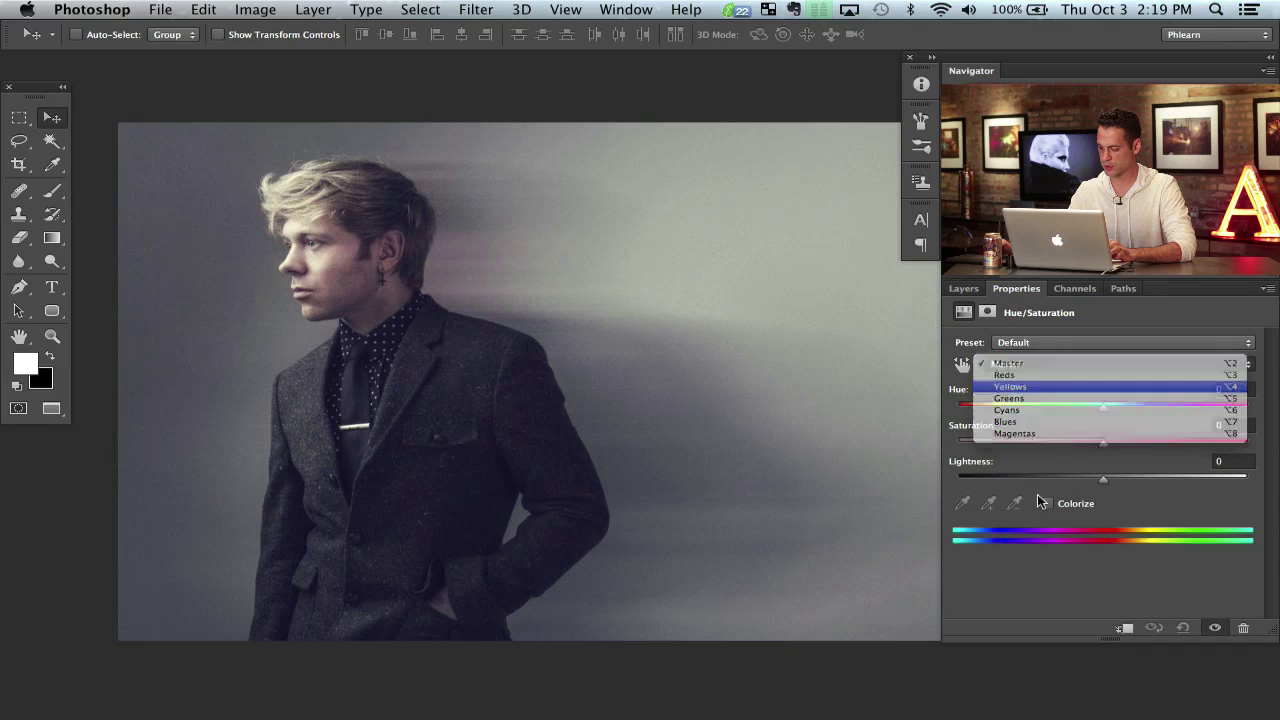
{"action": "left_click", "coordinate": [962, 504]}
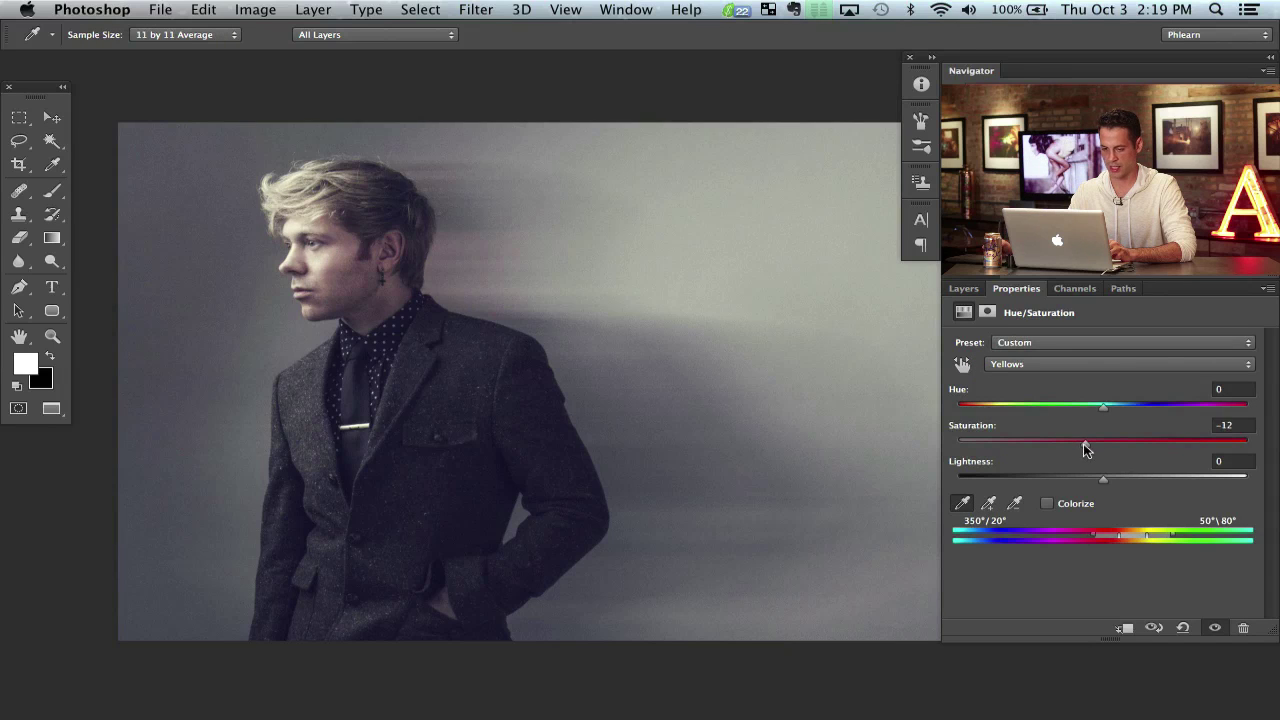
{"action": "left_click", "coordinate": [962, 290]}
{"action": "left_click", "coordinate": [958, 417]}
{"action": "left_click", "coordinate": [958, 417]}
{"action": "left_click", "coordinate": [958, 417]}
{"action": "left_click", "coordinate": [958, 417]}
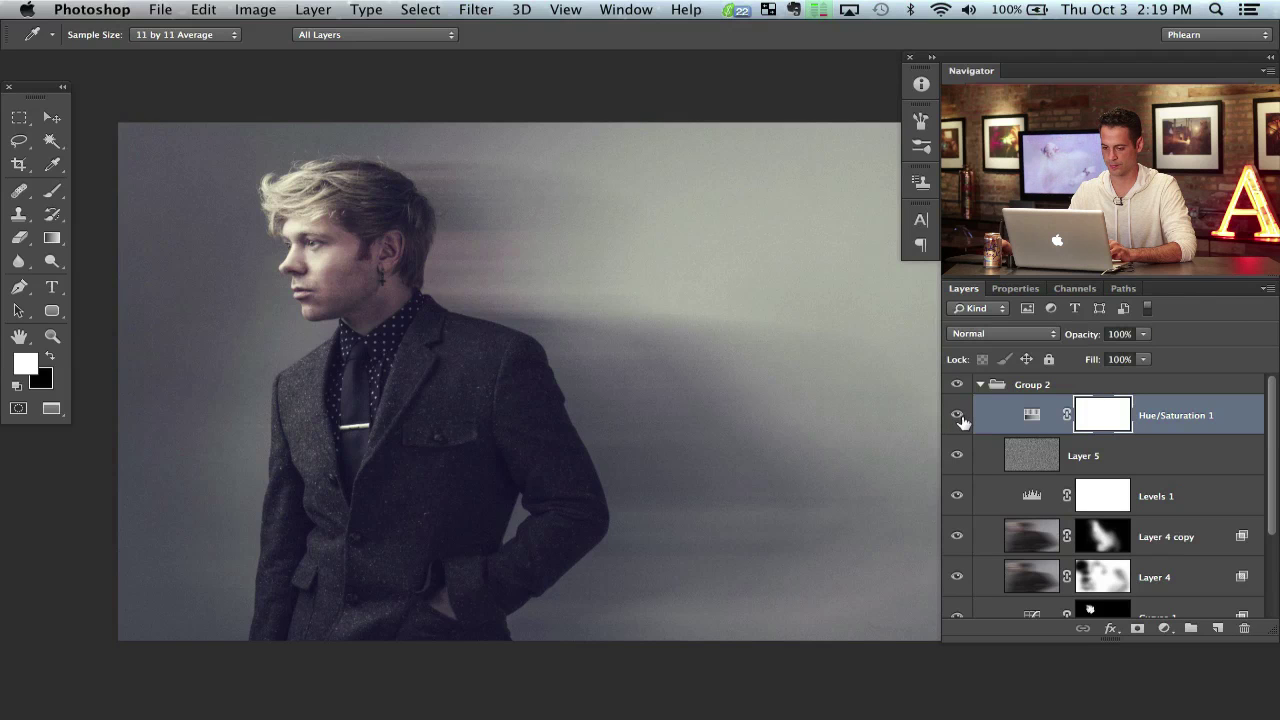
Collapse Group 2 and compare the final toned result with the original Layer 1.
{"action": "left_click", "coordinate": [980, 386]}
{"action": "key", "text": "v"}
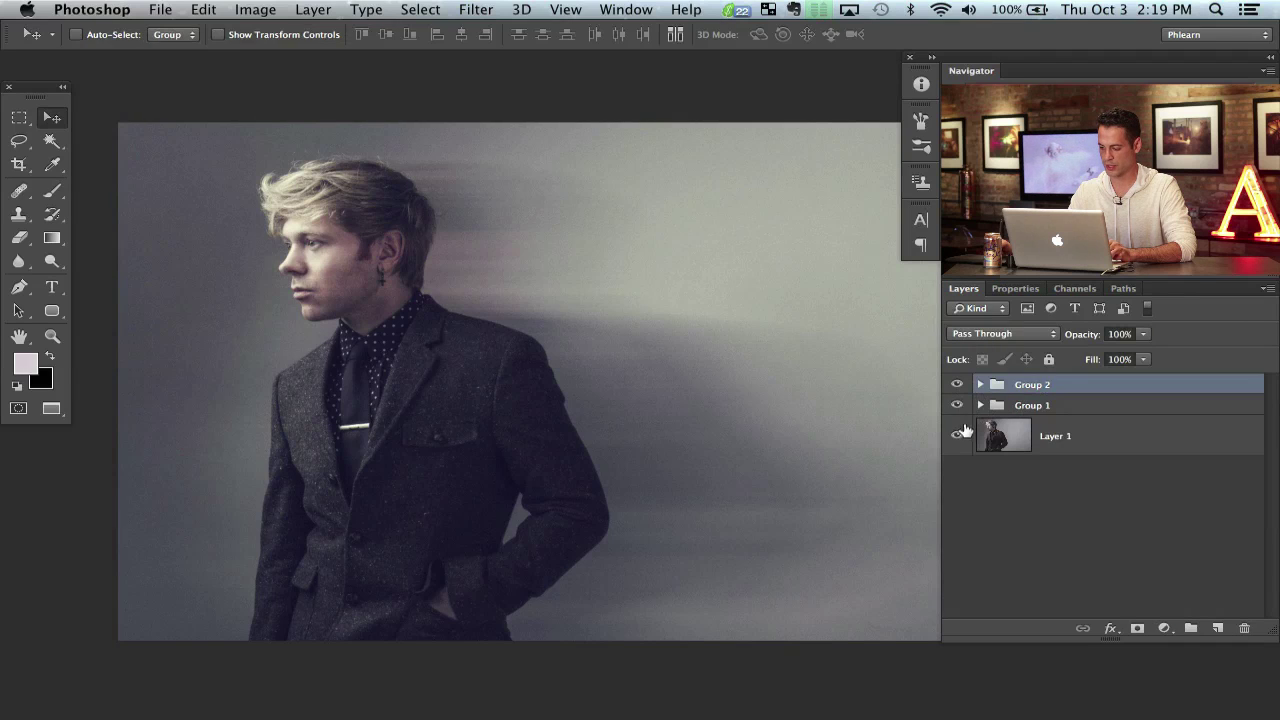
{"action": "left_click", "coordinate": [957, 436], "text": "alt"}
{"action": "left_click", "coordinate": [958, 437], "text": "alt"}
{"action": "left_click", "coordinate": [958, 437], "text": "alt"}
{"action": "left_click", "coordinate": [958, 437], "text": "alt"}
{"action": "left_click", "coordinate": [958, 437], "text": "alt"}
{"action": "left_click", "coordinate": [958, 437], "text": "alt"}
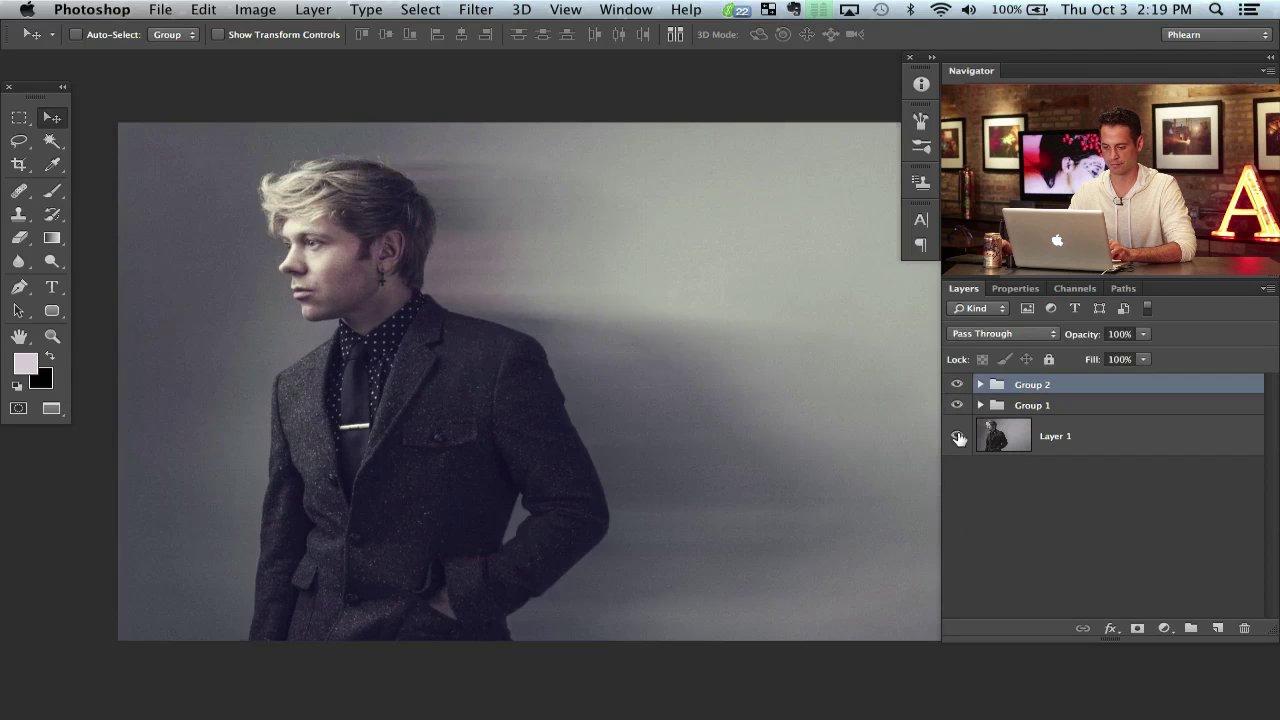
{"action": "left_click", "coordinate": [958, 437], "text": "alt"}
{"action": "left_click", "coordinate": [958, 437], "text": "alt"}
{"action": "left_click", "coordinate": [958, 437], "text": "alt"}
{"action": "left_click", "coordinate": [958, 437], "text": "alt"}
{"action": "left_click", "coordinate": [958, 437], "text": "alt"}
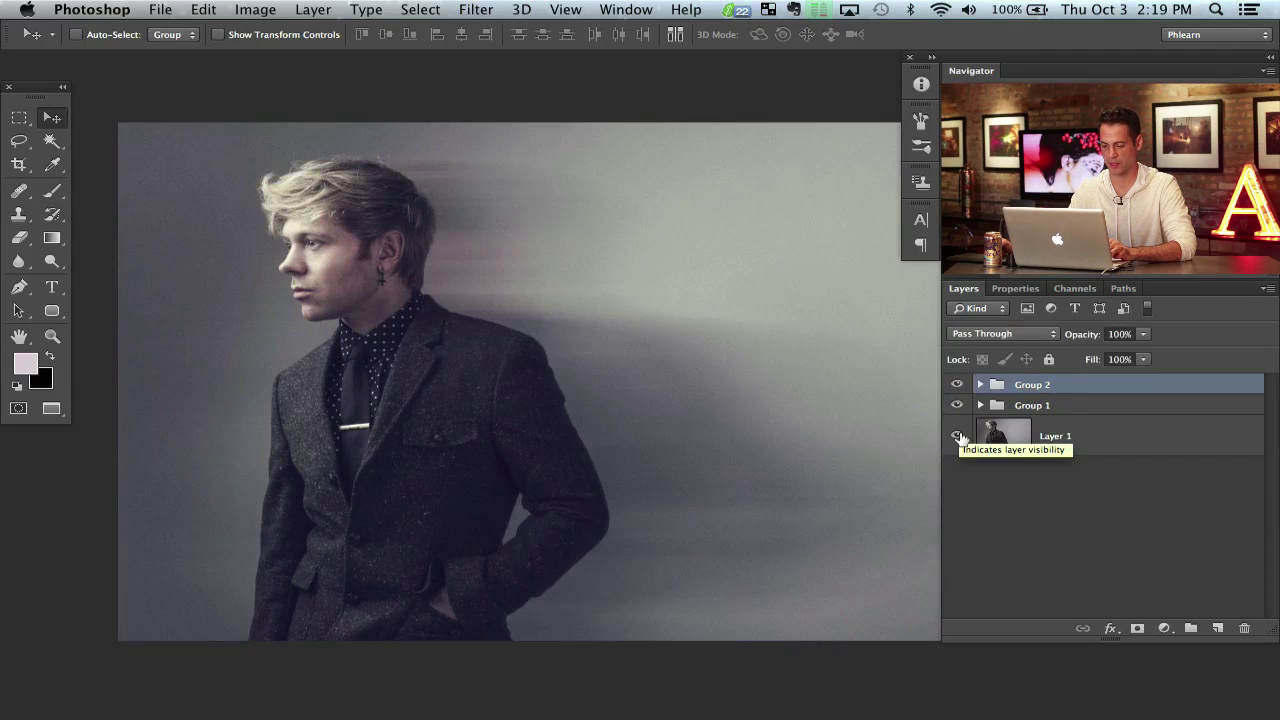